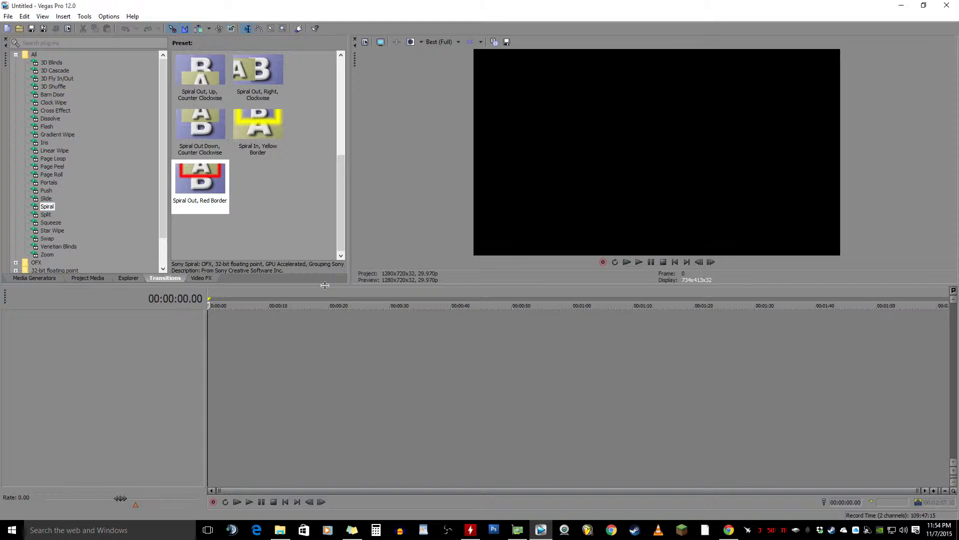
Enlarge the area above the timeline and adjust the widths of the transitions pane and its category tree.
{"action": "left_click_drag", "start_coordinate": [324, 285], "coordinate": [317, 324]}
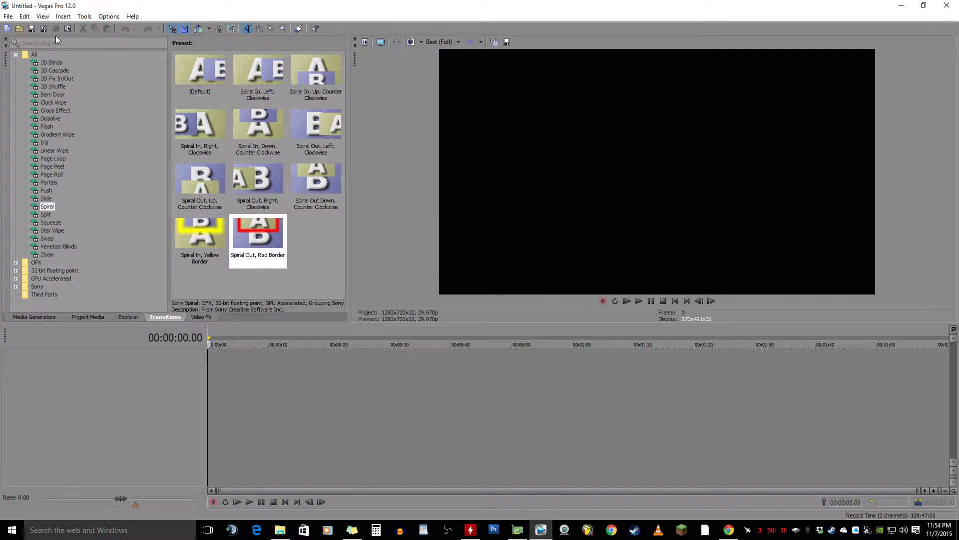
{"action": "left_click_drag", "start_coordinate": [350, 245], "coordinate": [316, 235]}
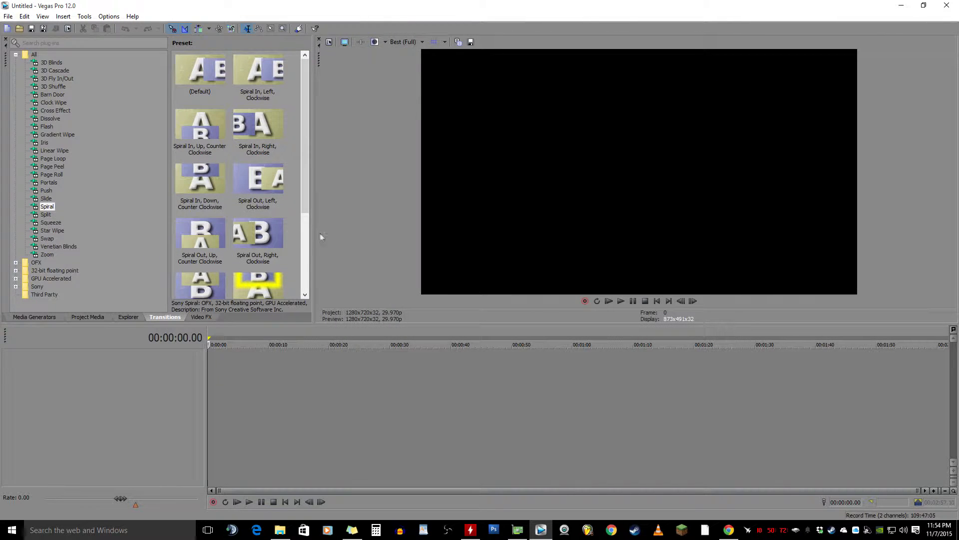
{"action": "mouse_move", "coordinate": [169, 187]}
{"action": "left_mouse_down"}
{"action": "mouse_move", "coordinate": [484, 197]}
{"action": "mouse_move", "coordinate": [84, 200]}
{"action": "mouse_move", "coordinate": [177, 204]}
{"action": "left_mouse_up"}
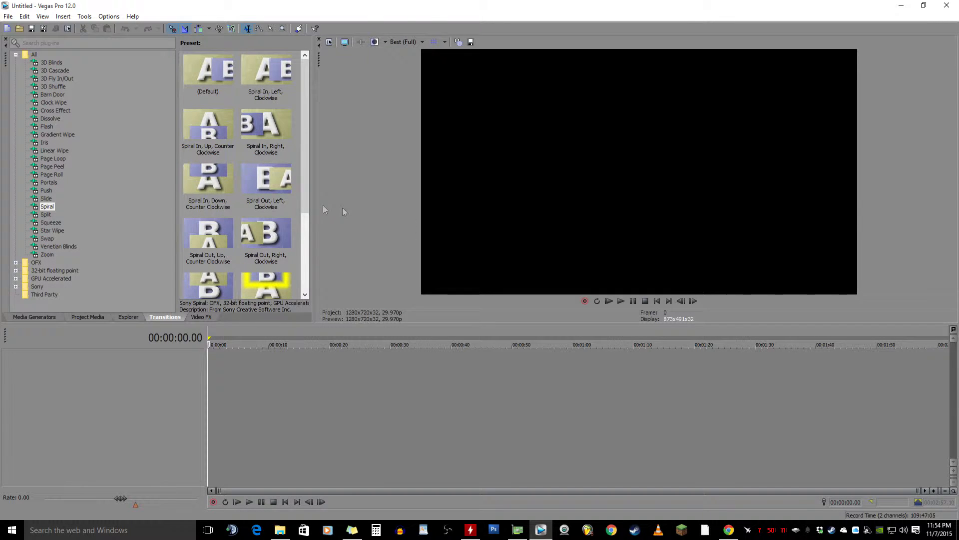
{"action": "left_click_drag", "start_coordinate": [385, 323], "coordinate": [364, 313]}
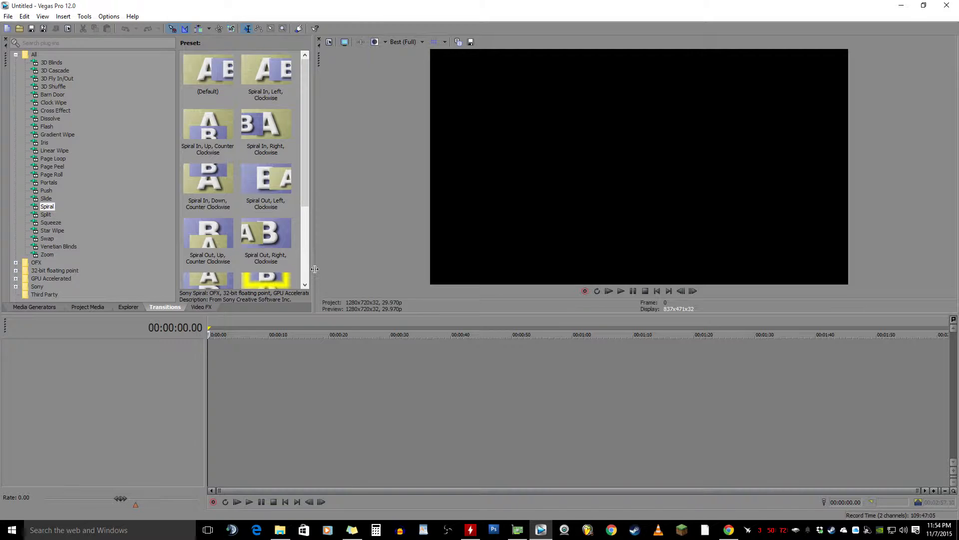
{"action": "left_click_drag", "start_coordinate": [316, 268], "coordinate": [390, 272]}
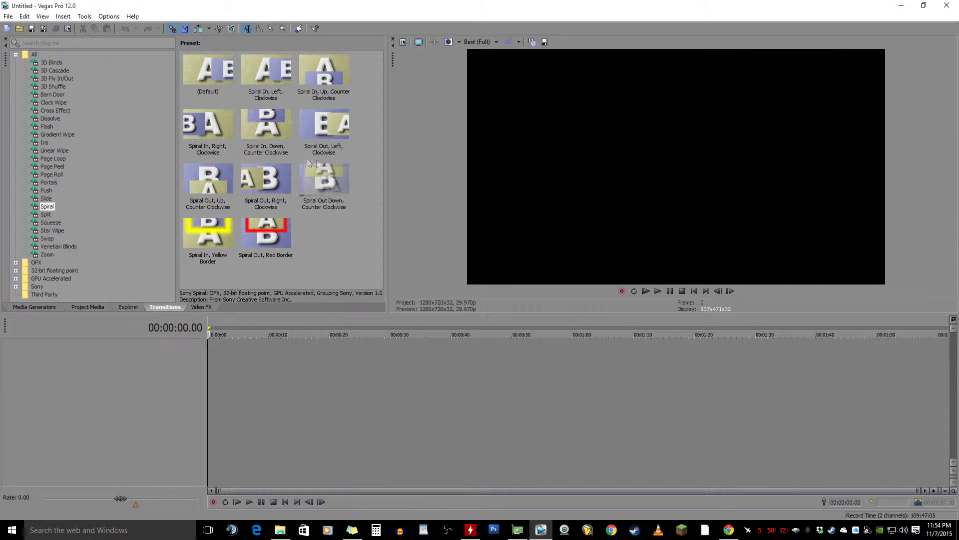
Narrow the transitions pane and its category tree, and widen both again beside a smaller video preview area.
{"action": "left_click_drag", "start_coordinate": [384, 247], "coordinate": [297, 246]}
{"action": "left_click_drag", "start_coordinate": [178, 239], "coordinate": [122, 240]}
{"action": "left_click_drag", "start_coordinate": [297, 242], "coordinate": [207, 241]}
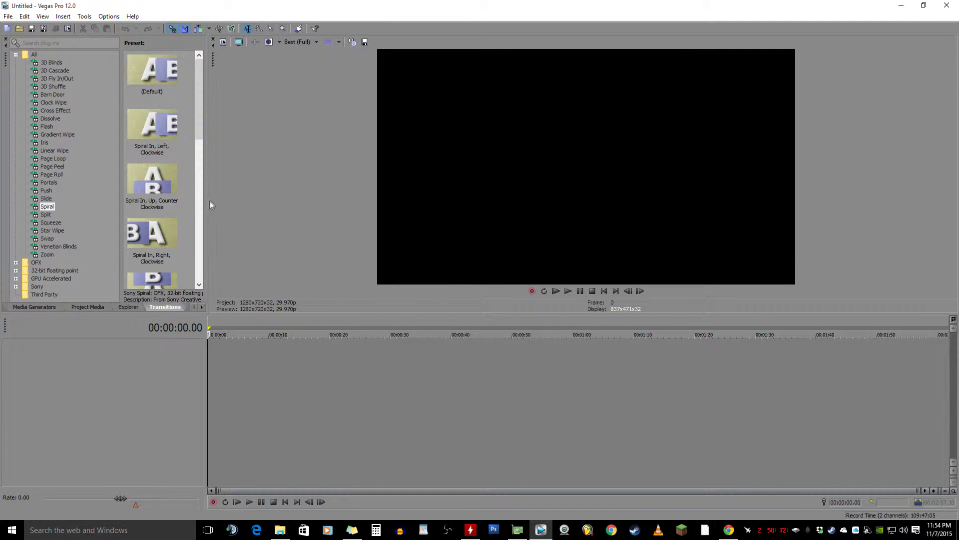
{"action": "left_click_drag", "start_coordinate": [211, 207], "coordinate": [378, 206]}
{"action": "left_click_drag", "start_coordinate": [121, 231], "coordinate": [216, 233]}
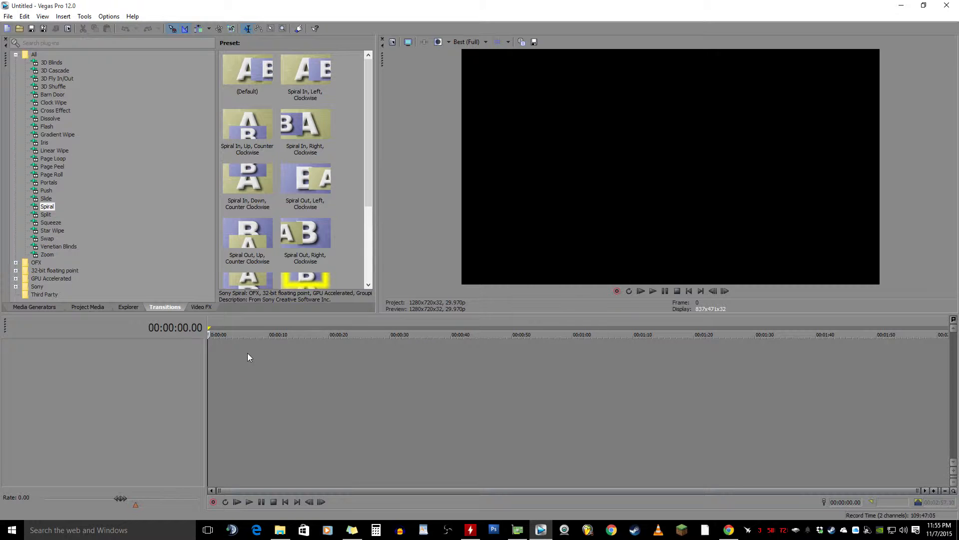
Open the new project settings and examine the template's width and height values.
{"action": "left_click", "coordinate": [8, 16]}
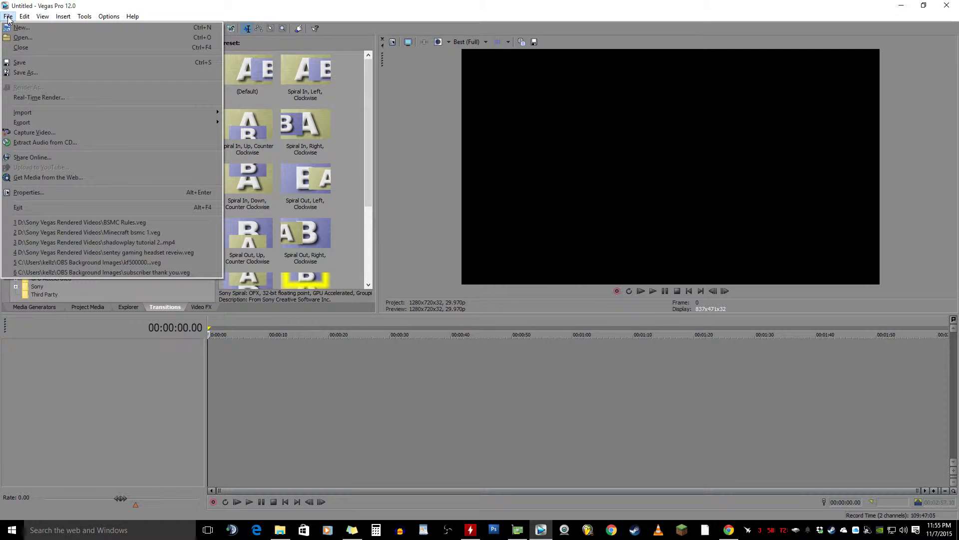
{"action": "left_click", "coordinate": [31, 28]}
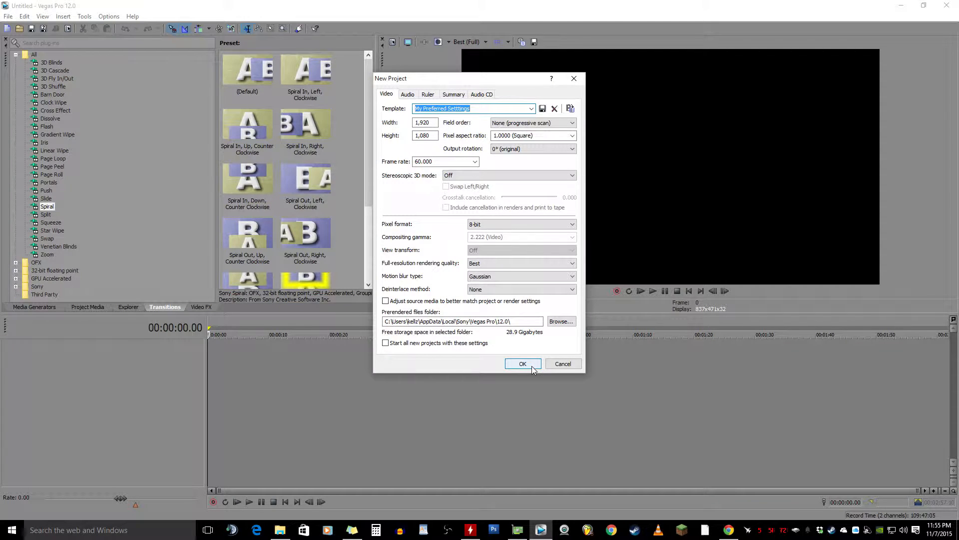
{"action": "left_click_drag", "start_coordinate": [475, 80], "coordinate": [460, 110]}
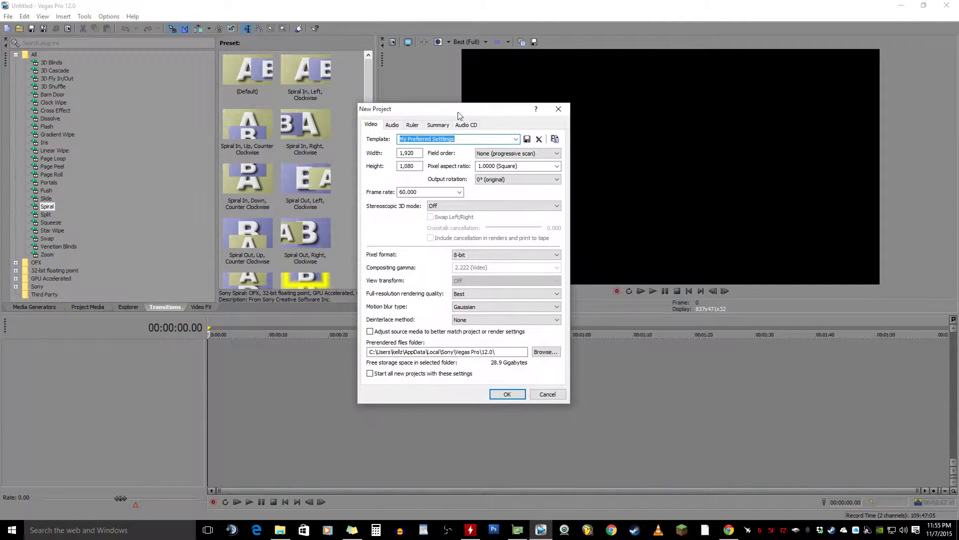
{"action": "double_click", "coordinate": [416, 154]}
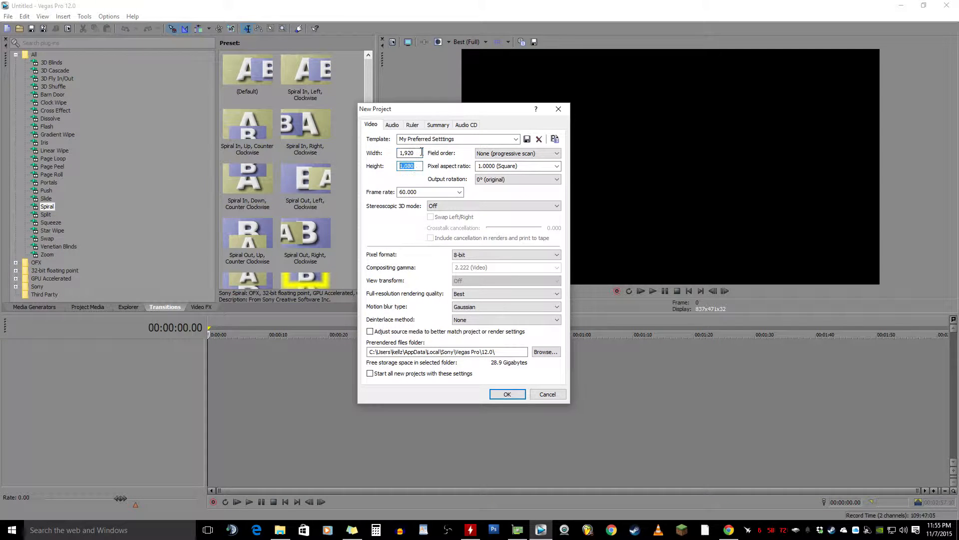
{"action": "double_click", "coordinate": [406, 165]}
{"action": "double_click", "coordinate": [409, 153]}
{"action": "double_click", "coordinate": [407, 165]}
{"action": "double_click", "coordinate": [414, 153]}
{"action": "double_click", "coordinate": [409, 165]}
{"action": "double_click", "coordinate": [409, 153]}
{"action": "double_click", "coordinate": [409, 166]}
{"action": "double_click", "coordinate": [409, 153]}
{"action": "double_click", "coordinate": [408, 166]}
Set the new project's frame size to 1280 wide by 720 high.
{"action": "left_click_drag", "start_coordinate": [418, 153], "coordinate": [385, 170]}
{"action": "double_click", "coordinate": [418, 153]}
{"action": "type", "text": "1270"}
{"action": "key", "text": "Tab"}
{"action": "type", "text": "720"}
{"action": "double_click", "coordinate": [412, 153]}
{"action": "type", "text": "1280"}
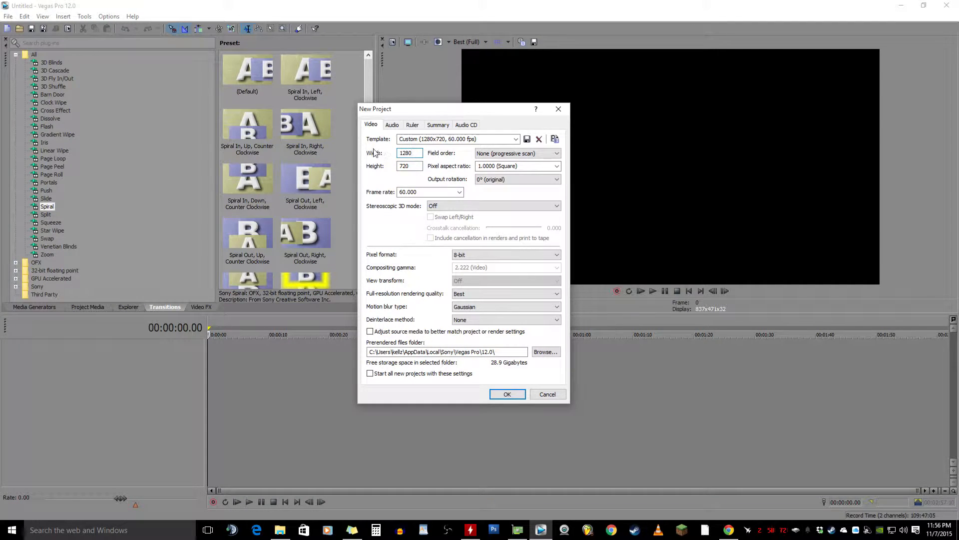
{"action": "key", "text": "Tab"}
Review the available frame rates and dismiss the new project settings without creating a project.
{"action": "left_click", "coordinate": [460, 193]}
{"action": "left_click", "coordinate": [459, 193]}
{"action": "left_click", "coordinate": [429, 248]}
{"action": "left_click", "coordinate": [548, 394]}
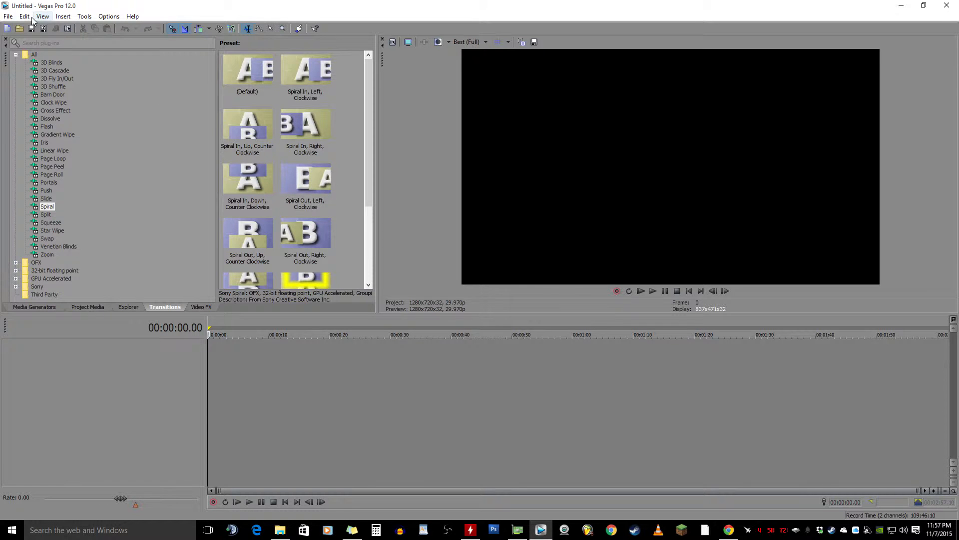
{"action": "left_click", "coordinate": [9, 17]}
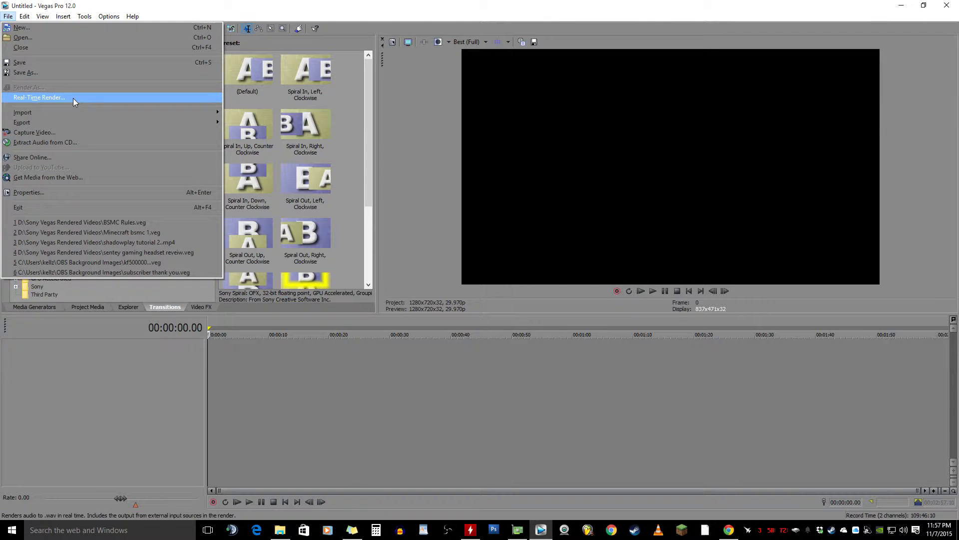
{"action": "left_click", "coordinate": [229, 349]}
{"action": "left_click", "coordinate": [229, 350]}
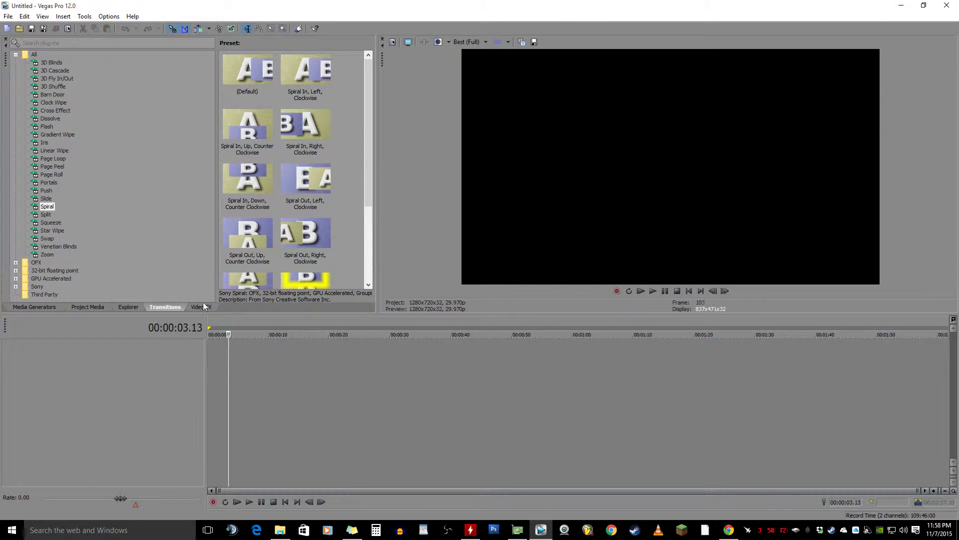
Start a new project and enter a frame size of 1280 by 720.
{"action": "left_click", "coordinate": [8, 17]}
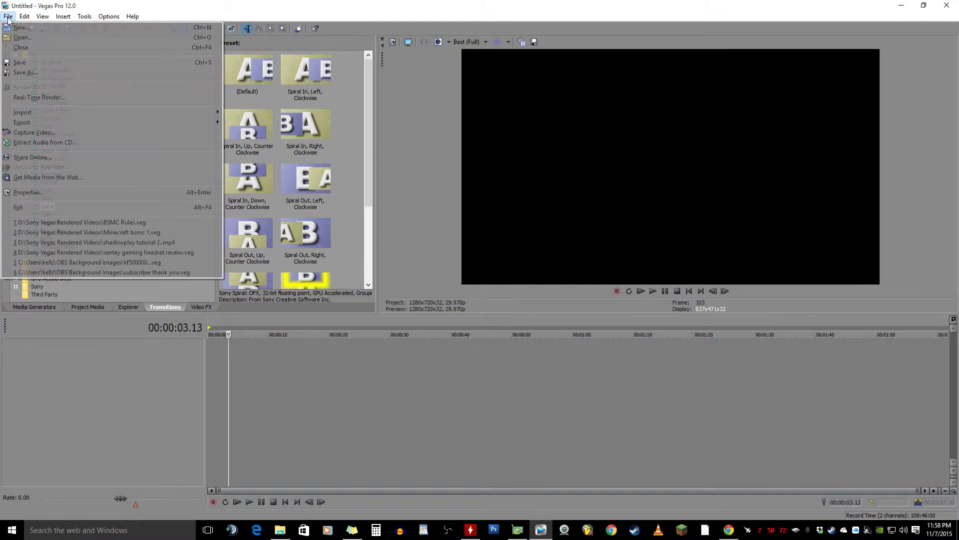
{"action": "left_click", "coordinate": [38, 28]}
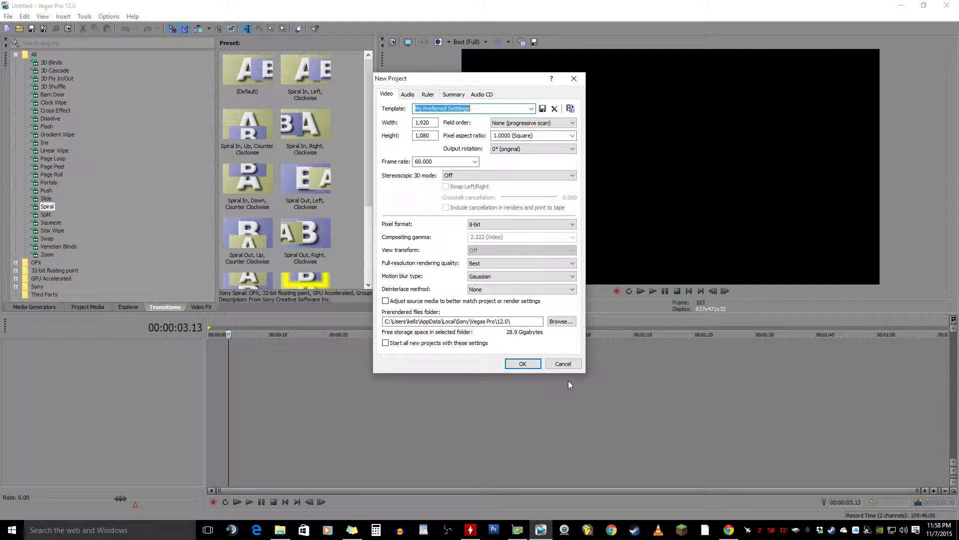
{"action": "double_click", "coordinate": [425, 122]}
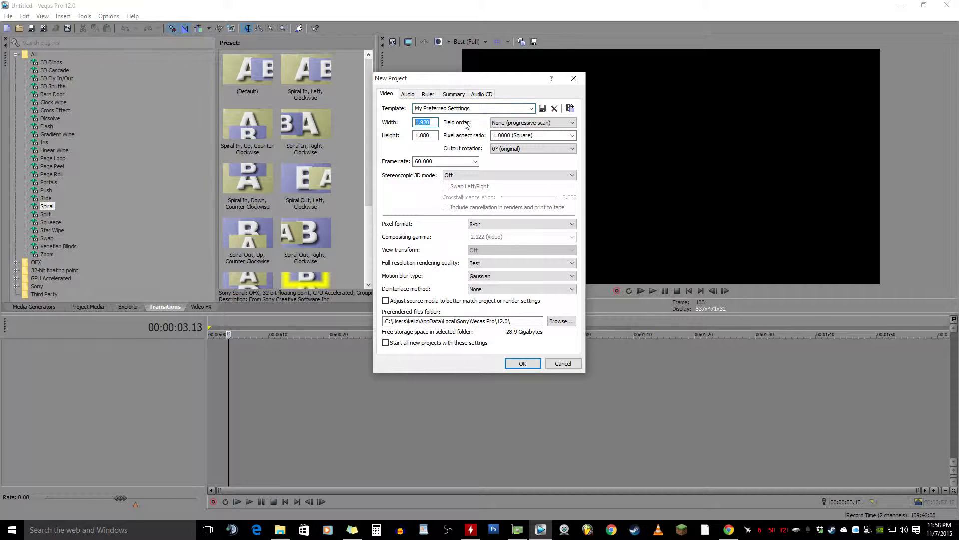
{"action": "type", "text": "1280"}
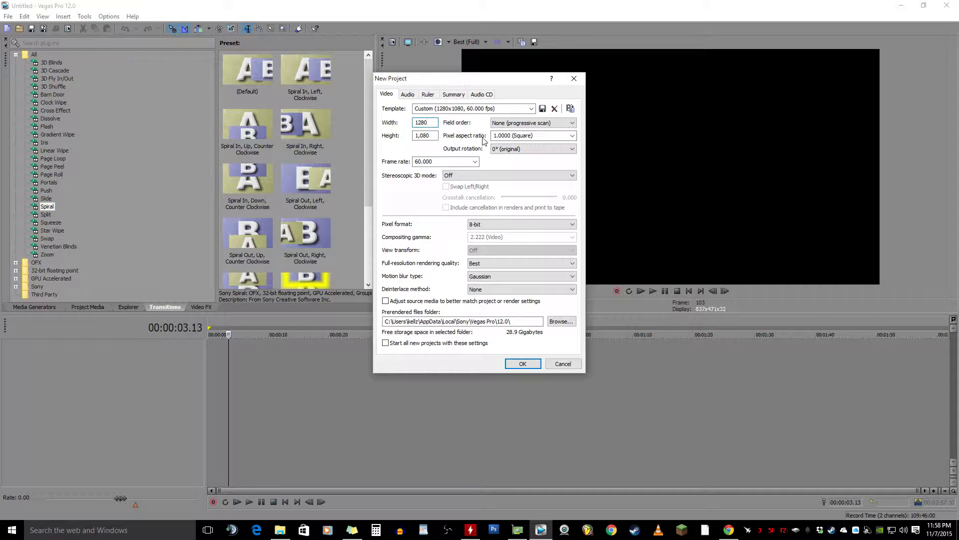
{"action": "key", "text": "Tab"}
{"action": "type", "text": "720"}
Change the new project's frame size to 1920 wide by 1080 high.
{"action": "key", "text": "shift+Tab"}
{"action": "type", "text": "1980"}
{"action": "key", "text": "Tab"}
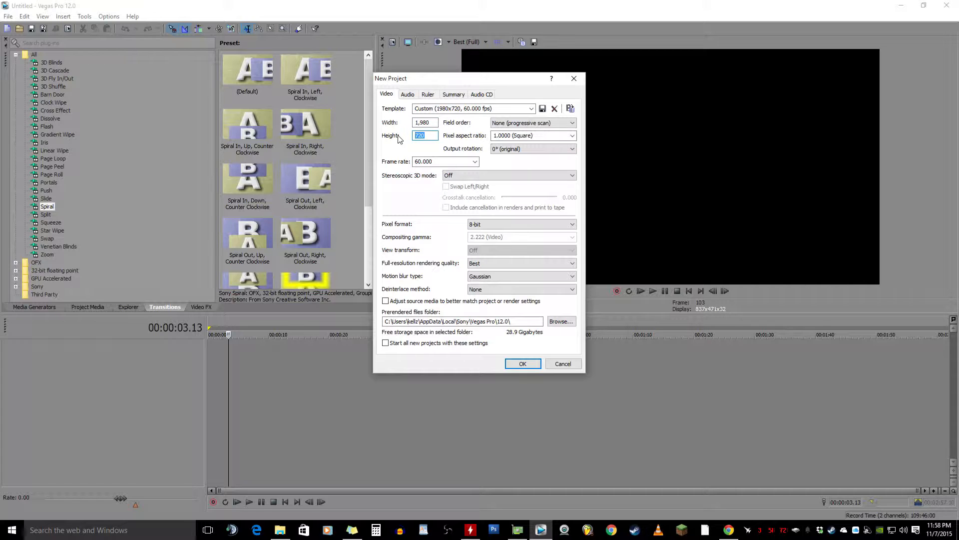
{"action": "key", "text": "shift+Tab"}
{"action": "type", "text": "1920"}
{"action": "key", "text": "Tab"}
{"action": "type", "text": "1080"}
{"action": "key", "text": "Tab"}
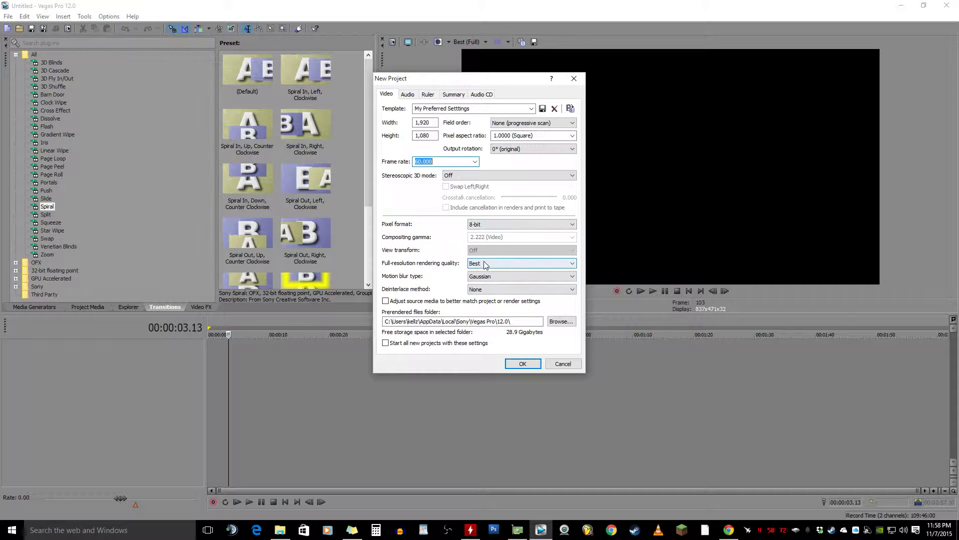
Check the deinterlace method choices, make these settings the default for all new projects, and create the project.
{"action": "left_click", "coordinate": [501, 290]}
{"action": "left_click", "coordinate": [502, 291]}
{"action": "left_click", "coordinate": [386, 344]}
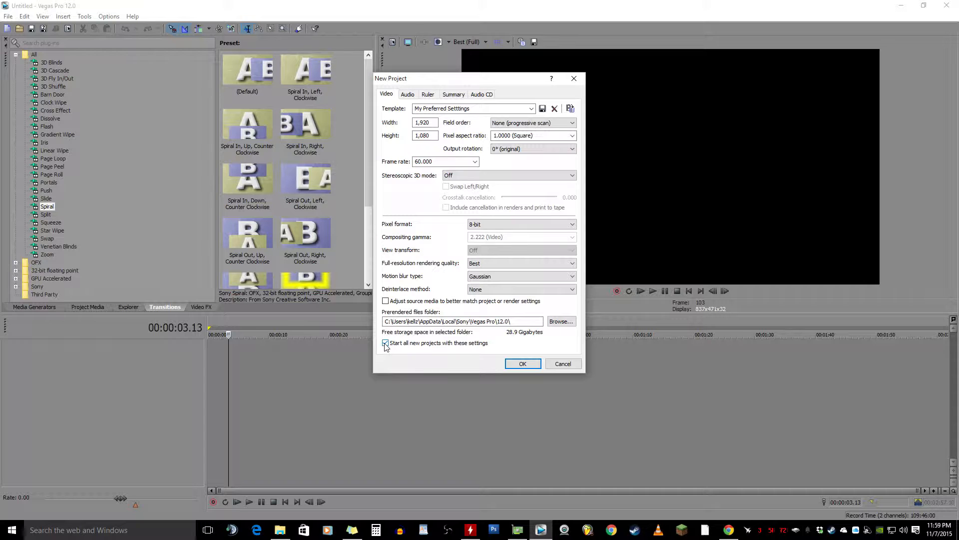
{"action": "left_click", "coordinate": [521, 364]}
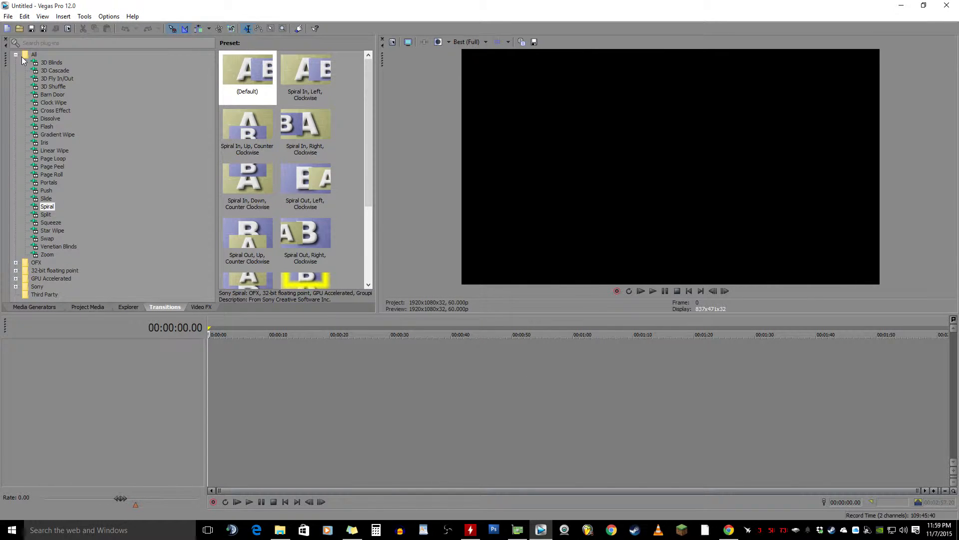
Open a gameplay video from the Call of Duty Black Ops 3 folder in Minecraft, declining to match the project settings to it.
{"action": "left_click", "coordinate": [20, 29]}
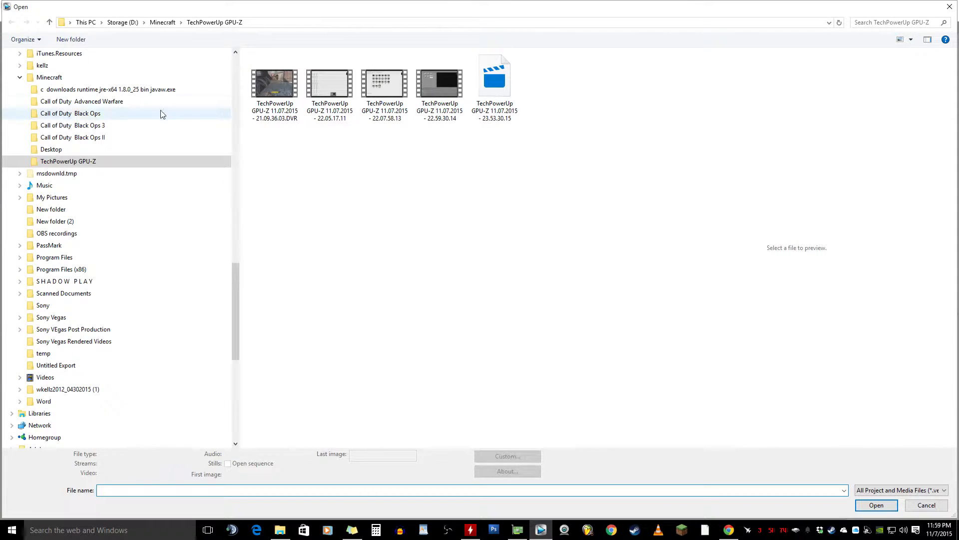
{"action": "left_click", "coordinate": [162, 22]}
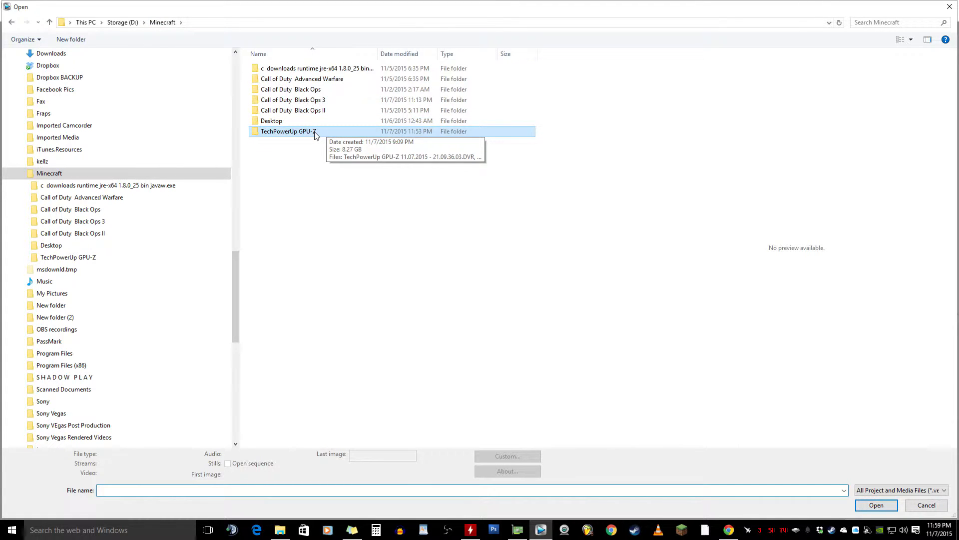
{"action": "double_click", "coordinate": [323, 101]}
{"action": "left_click", "coordinate": [545, 197]}
{"action": "double_click", "coordinate": [545, 196]}
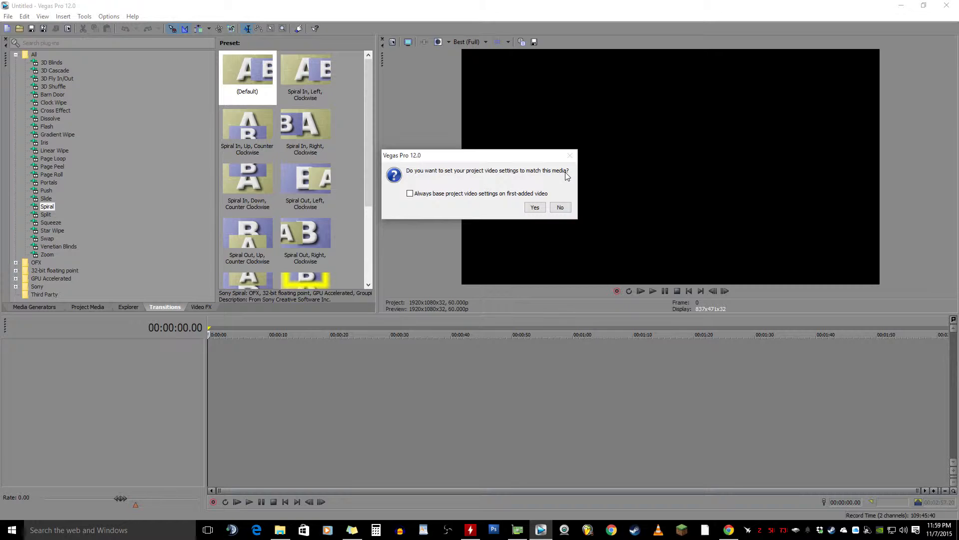
{"action": "left_click", "coordinate": [561, 208]}
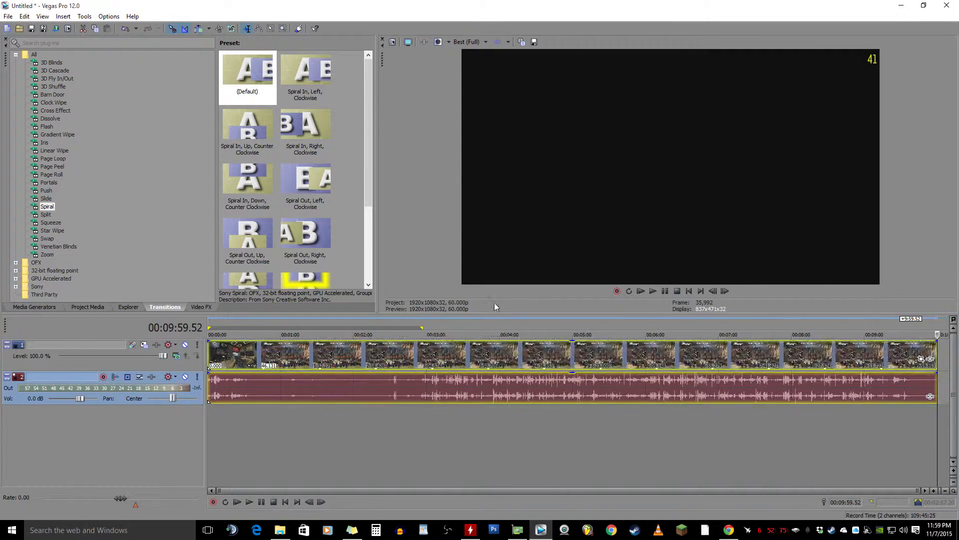
Shift the gameplay clip later along the timeline and return it to the timeline's start.
{"action": "left_click", "coordinate": [391, 356]}
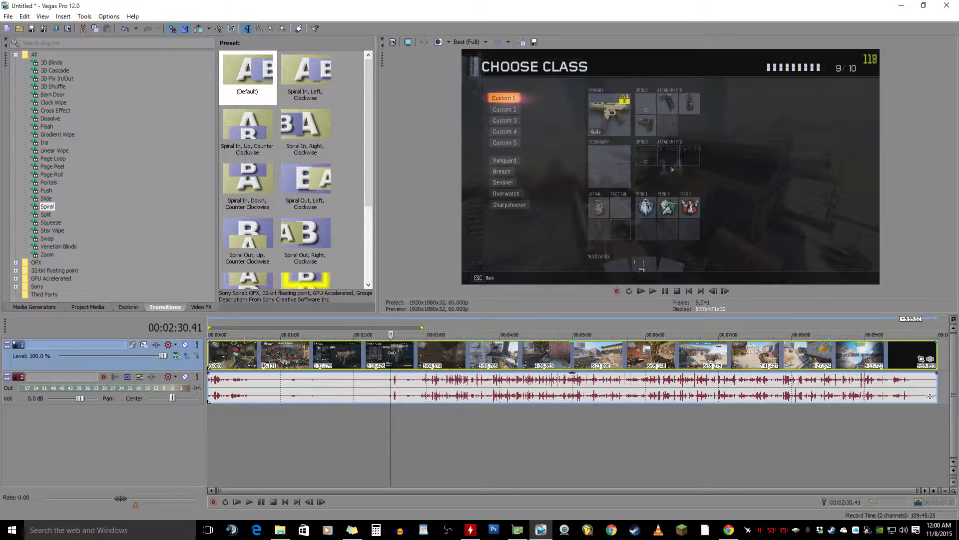
{"action": "left_click_drag", "start_coordinate": [363, 355], "coordinate": [512, 356]}
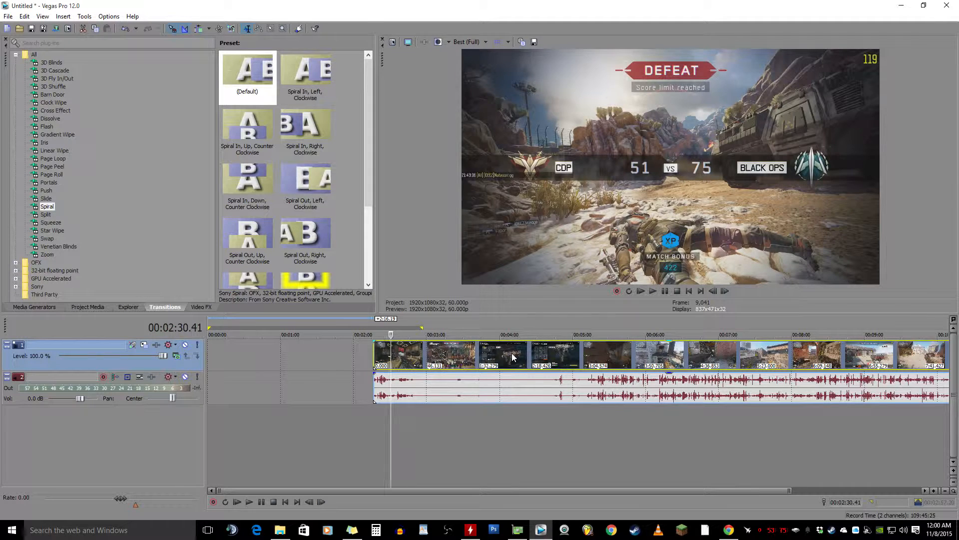
{"action": "left_click_drag", "start_coordinate": [584, 350], "coordinate": [562, 355]}
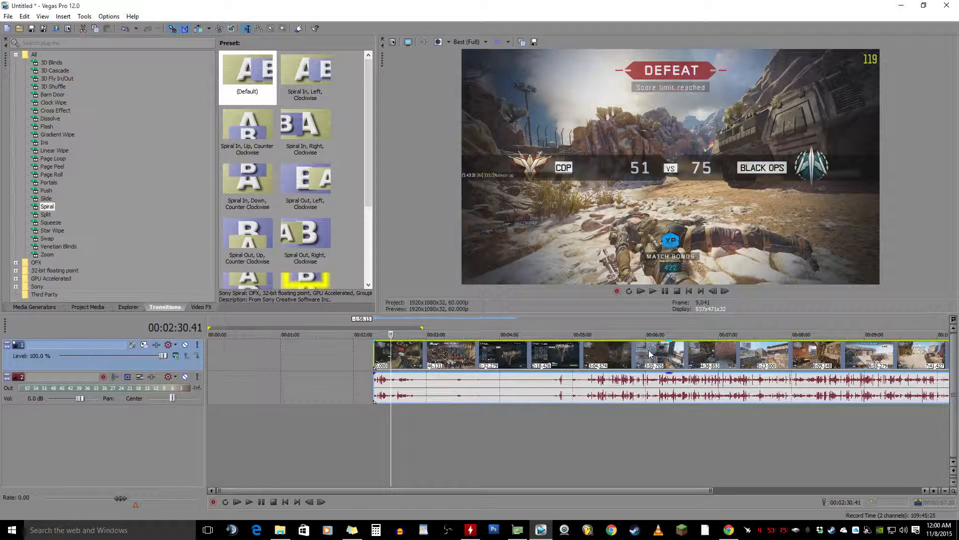
{"action": "left_click_drag", "start_coordinate": [649, 350], "coordinate": [179, 355]}
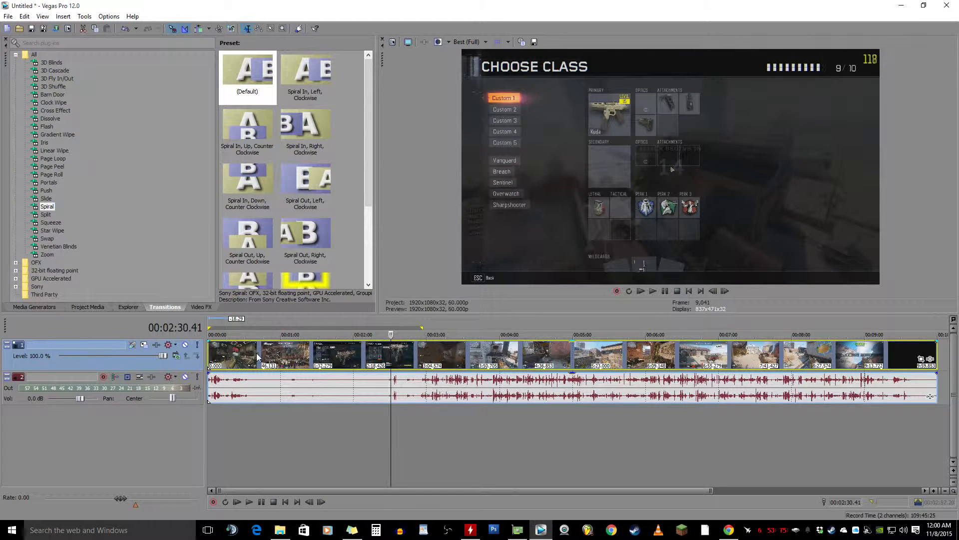
Preview various moments of the gameplay clip by placing the playhead at different points on its video and audio tracks.
{"action": "left_click", "coordinate": [283, 387]}
{"action": "left_click", "coordinate": [298, 362]}
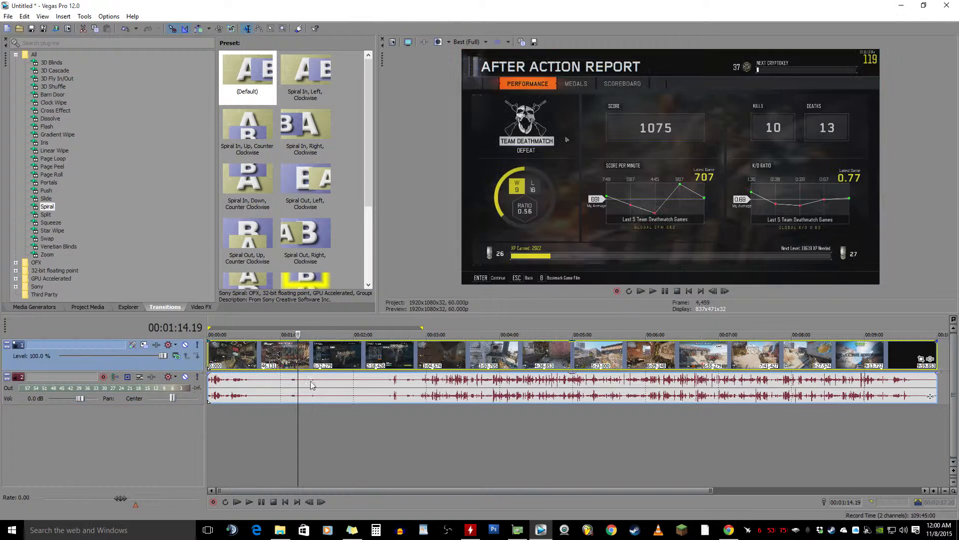
{"action": "left_click", "coordinate": [313, 384]}
{"action": "left_click", "coordinate": [331, 363]}
{"action": "left_click", "coordinate": [328, 384]}
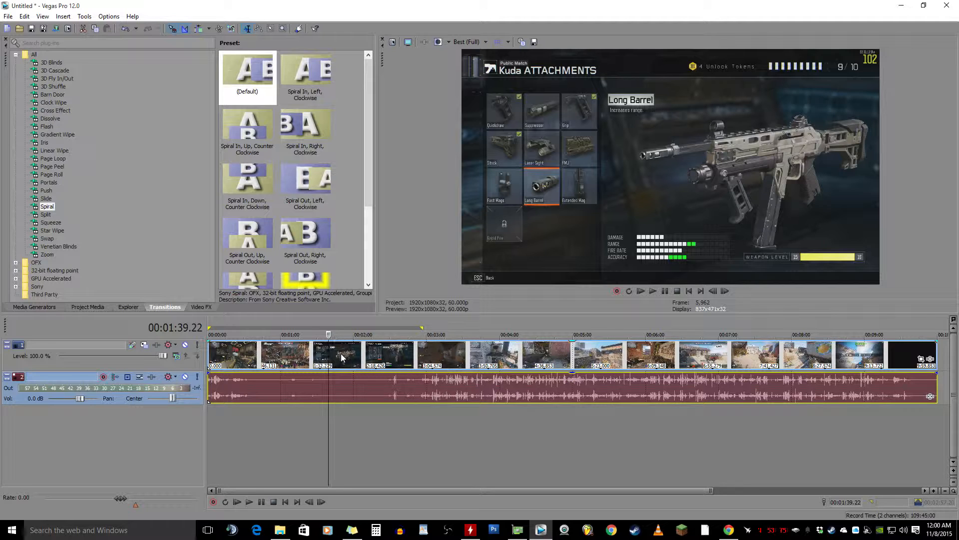
{"action": "left_click", "coordinate": [556, 358]}
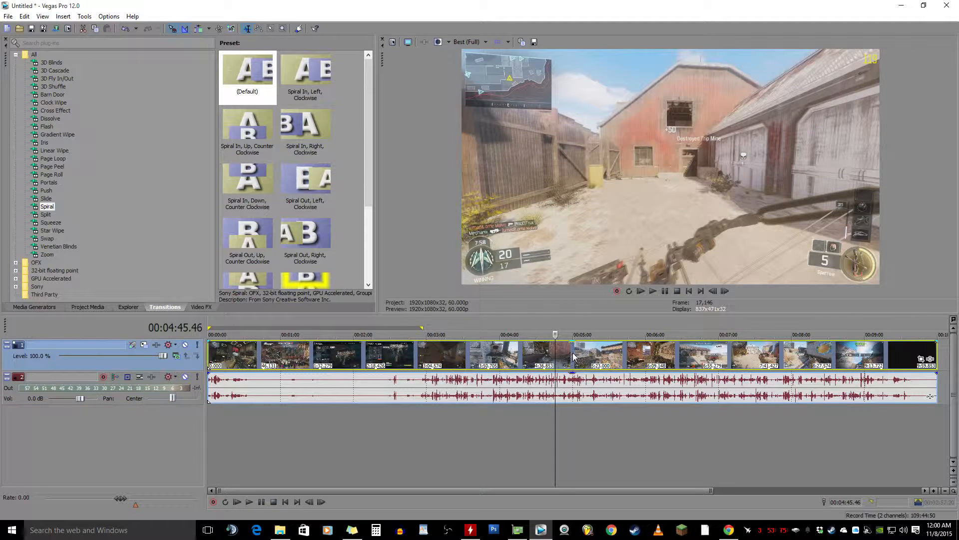
{"action": "left_click", "coordinate": [572, 358]}
{"action": "left_click", "coordinate": [591, 356]}
{"action": "left_click", "coordinate": [603, 356]}
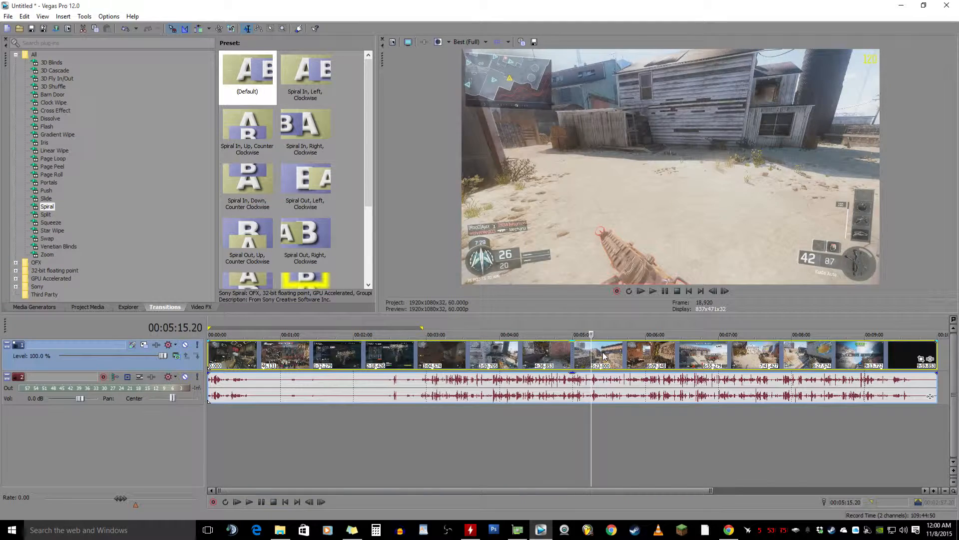
Inspect the resample switches available for the gameplay clip, then close them without changing anything.
{"action": "left_click", "coordinate": [603, 357]}
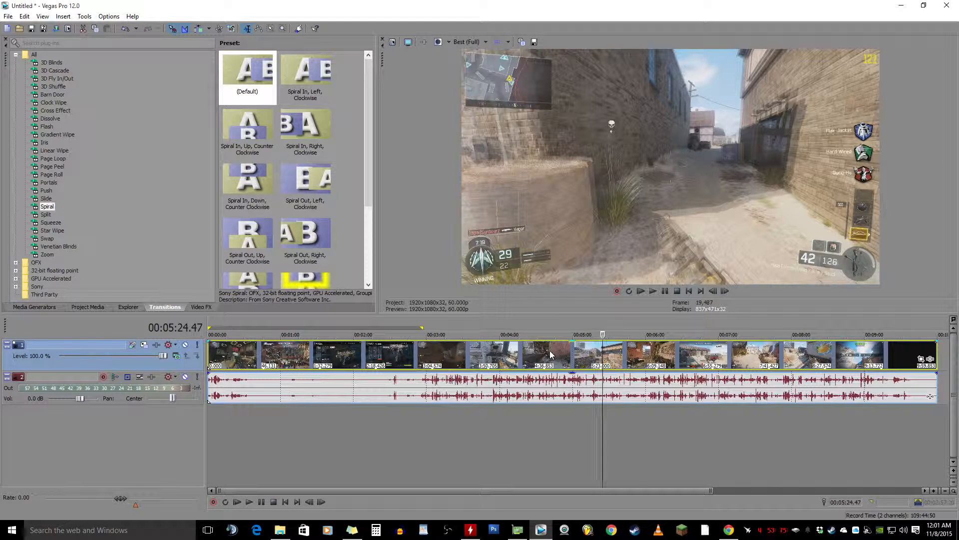
{"action": "right_click", "coordinate": [603, 359]}
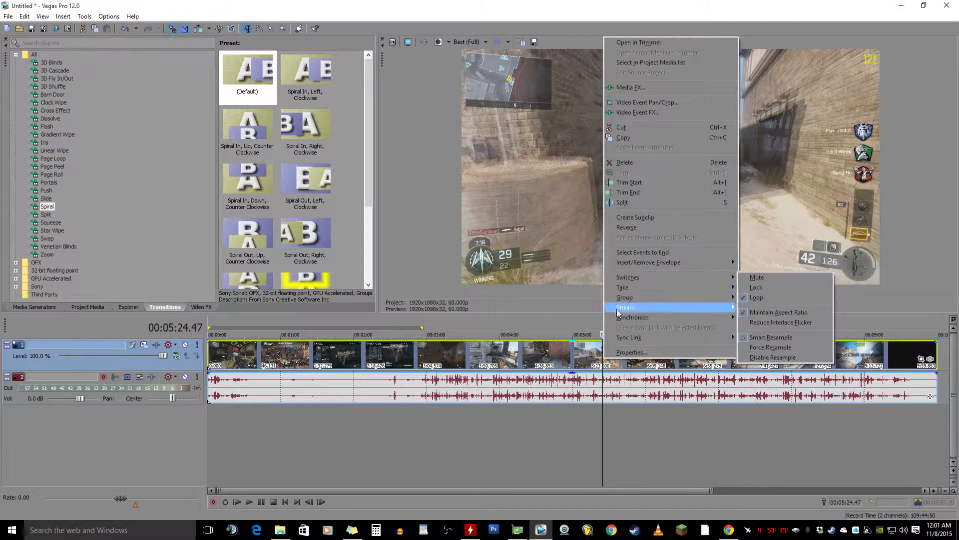
{"action": "left_click", "coordinate": [595, 354]}
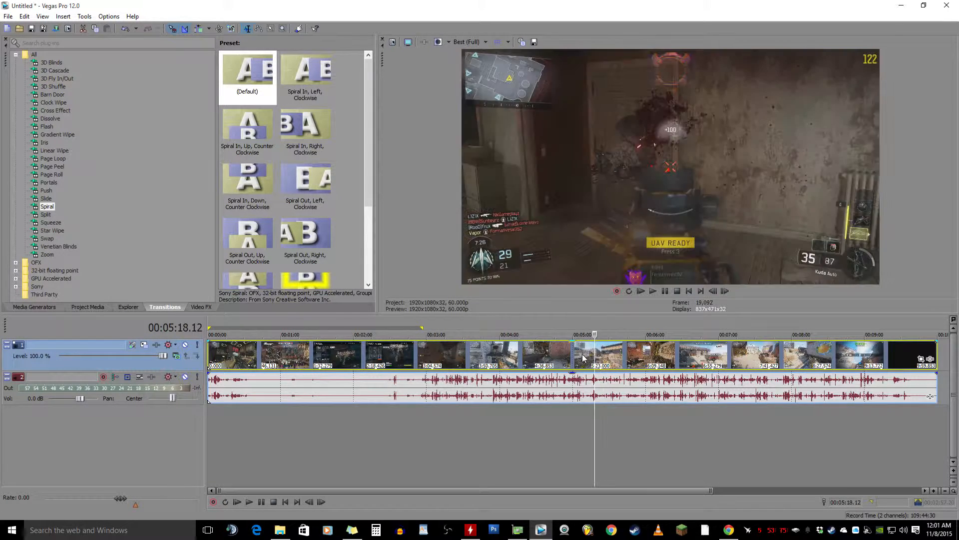
Preview different moments of the gameplay clip and play it back to check the motion.
{"action": "left_click", "coordinate": [579, 354]}
{"action": "left_click", "coordinate": [643, 352]}
{"action": "left_click", "coordinate": [717, 353]}
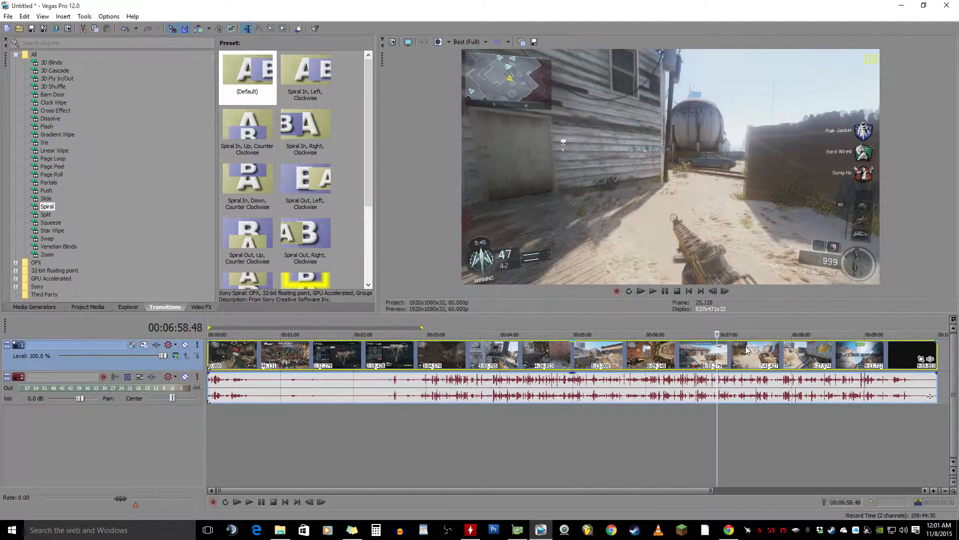
{"action": "left_click", "coordinate": [745, 350]}
{"action": "left_click", "coordinate": [651, 291]}
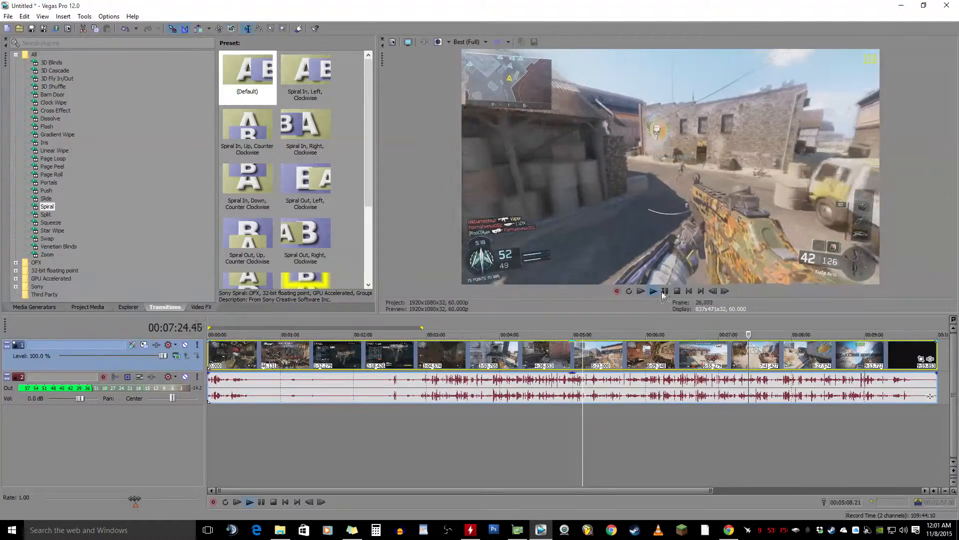
{"action": "left_click", "coordinate": [653, 291]}
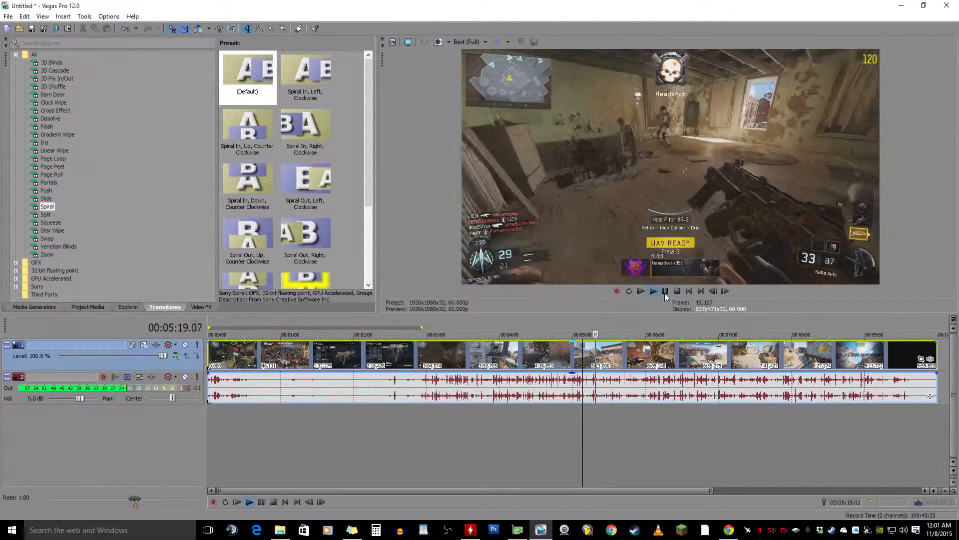
{"action": "key", "text": "Return"}
Set the gameplay clip to Disable Resample and play back the footage around 5:17 to check it.
{"action": "right_click", "coordinate": [607, 355]}
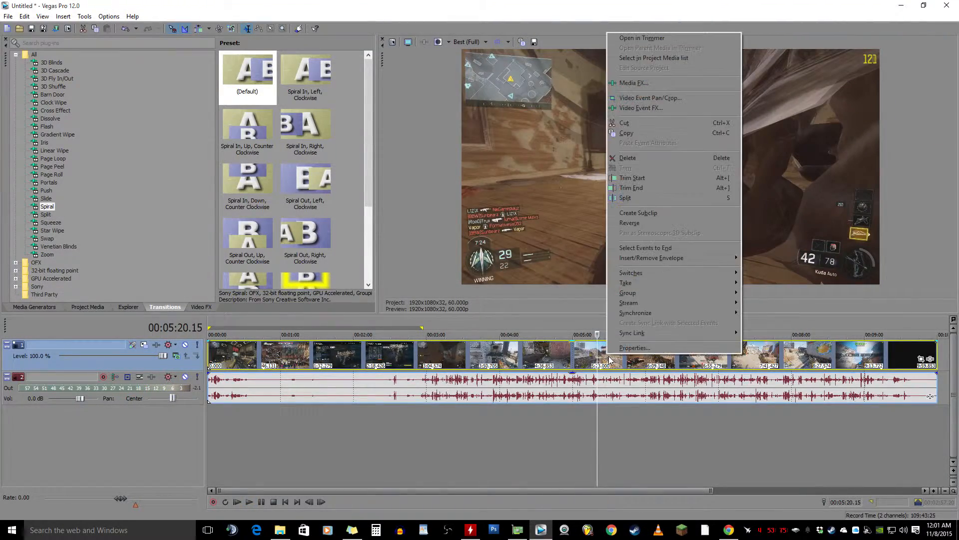
{"action": "mouse_move", "coordinate": [658, 271]}
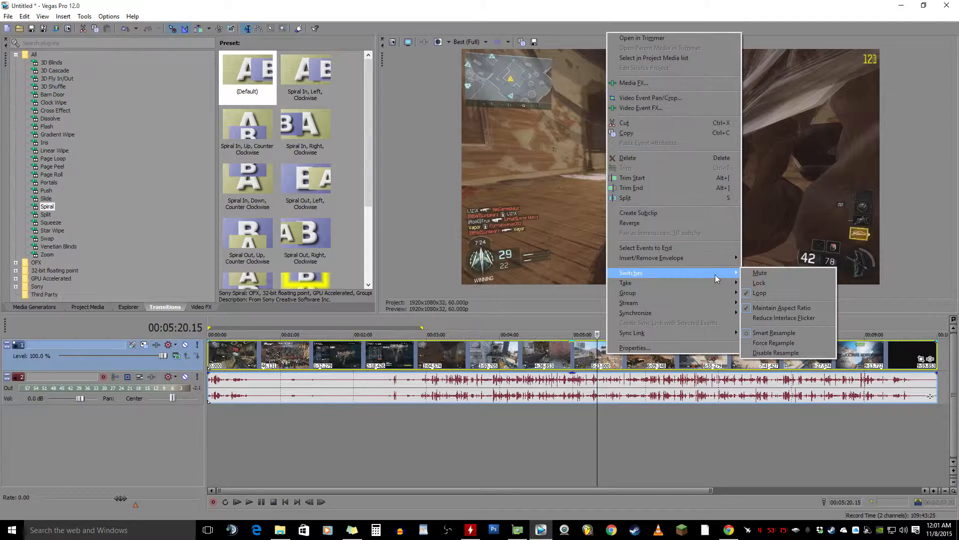
{"action": "left_click", "coordinate": [755, 354]}
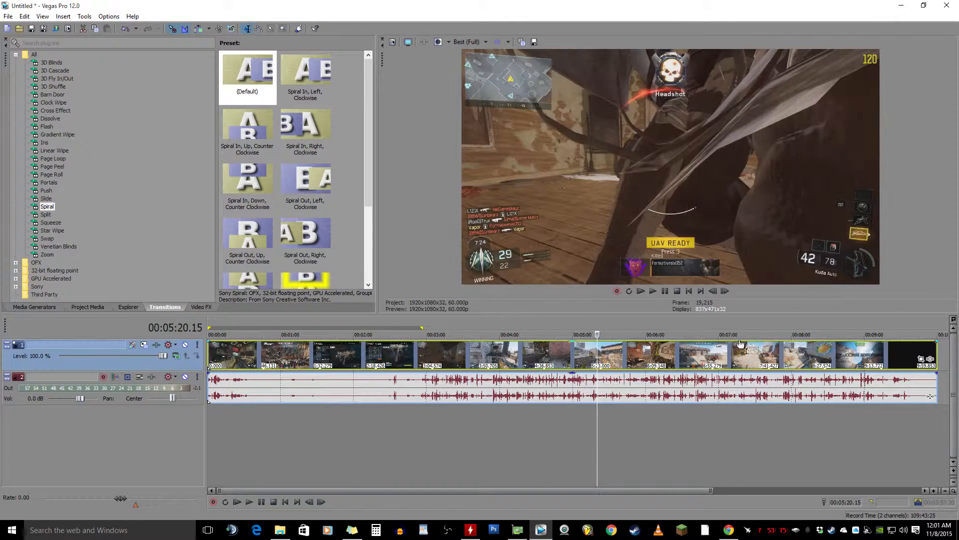
{"action": "left_click", "coordinate": [653, 291]}
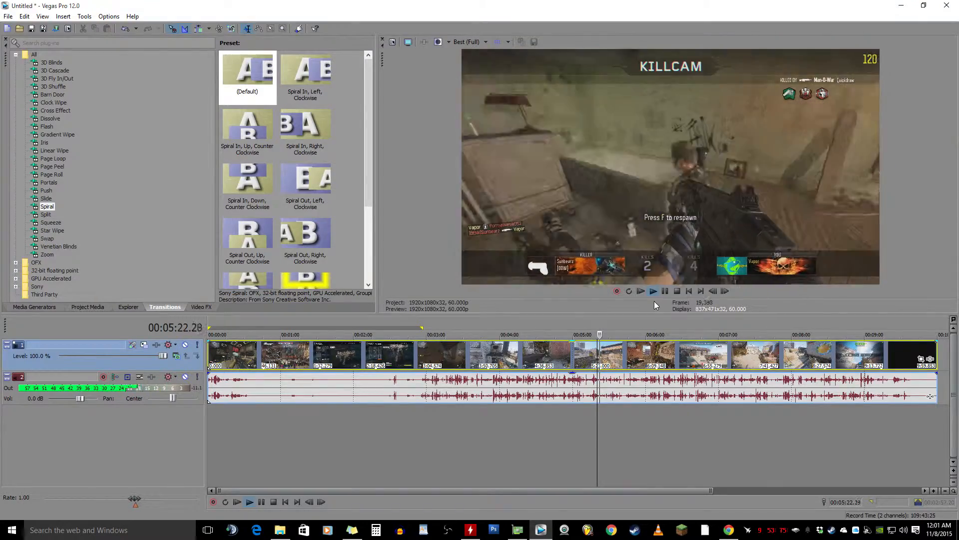
{"action": "left_click", "coordinate": [587, 356]}
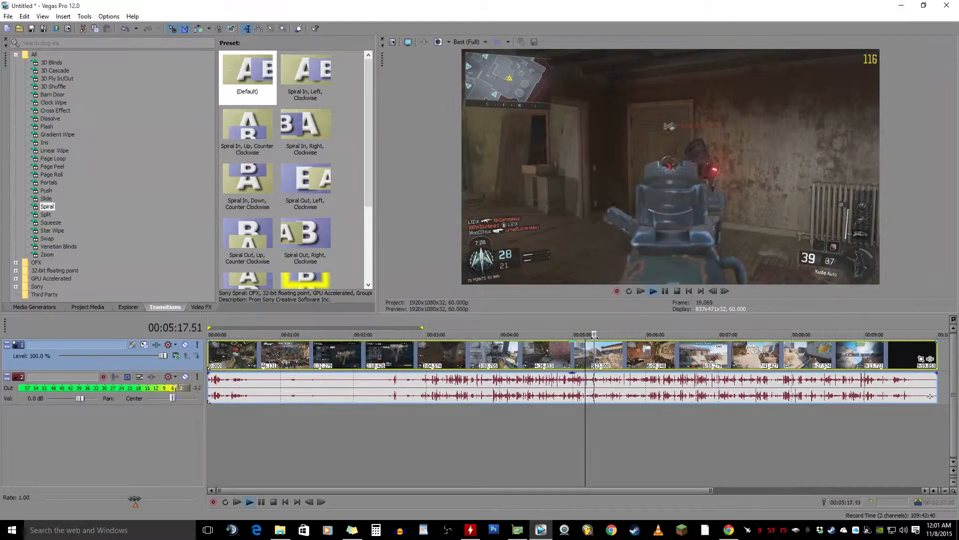
{"action": "key", "text": "Return"}
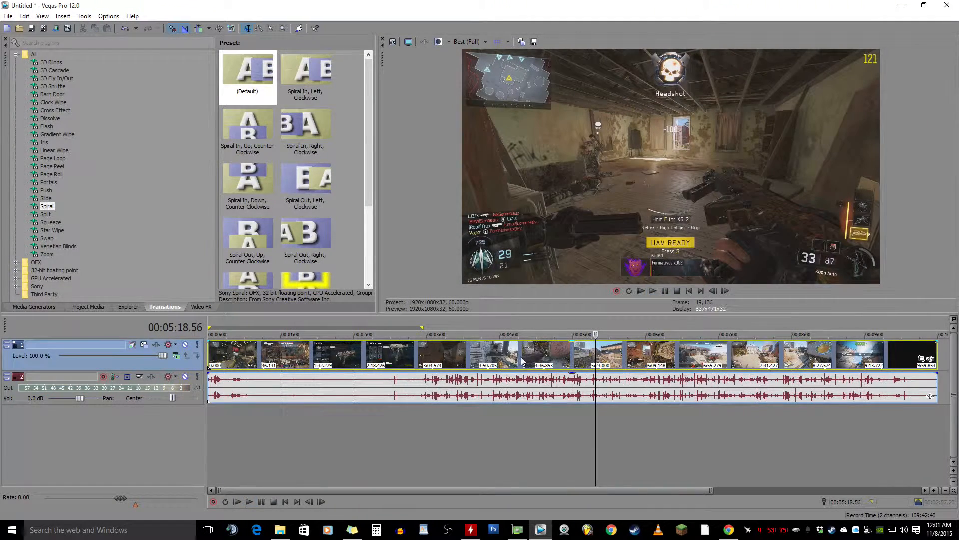
Choose Disable Resample again for the uncut gameplay clip, with the playhead at about 4:24.
{"action": "left_click", "coordinate": [529, 352]}
{"action": "right_click", "coordinate": [528, 352]}
{"action": "mouse_move", "coordinate": [569, 269]}
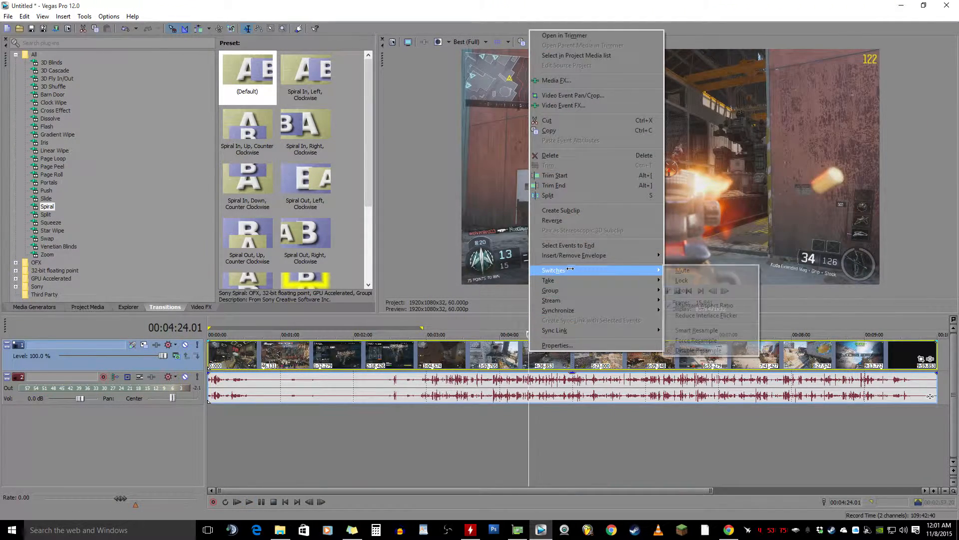
{"action": "left_click", "coordinate": [697, 349]}
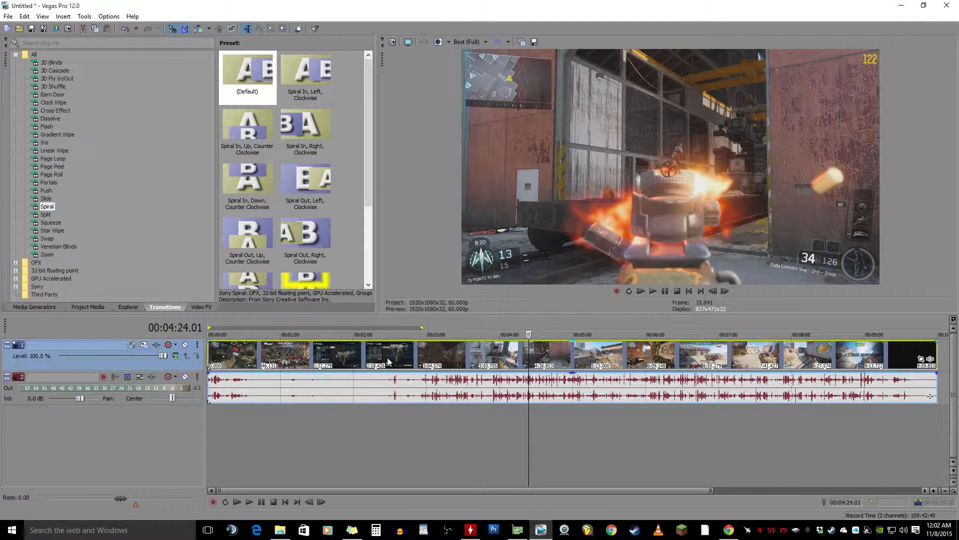
Split the gameplay clip at six points between about 1:59 and 6:28.
{"action": "left_click", "coordinate": [353, 359]}
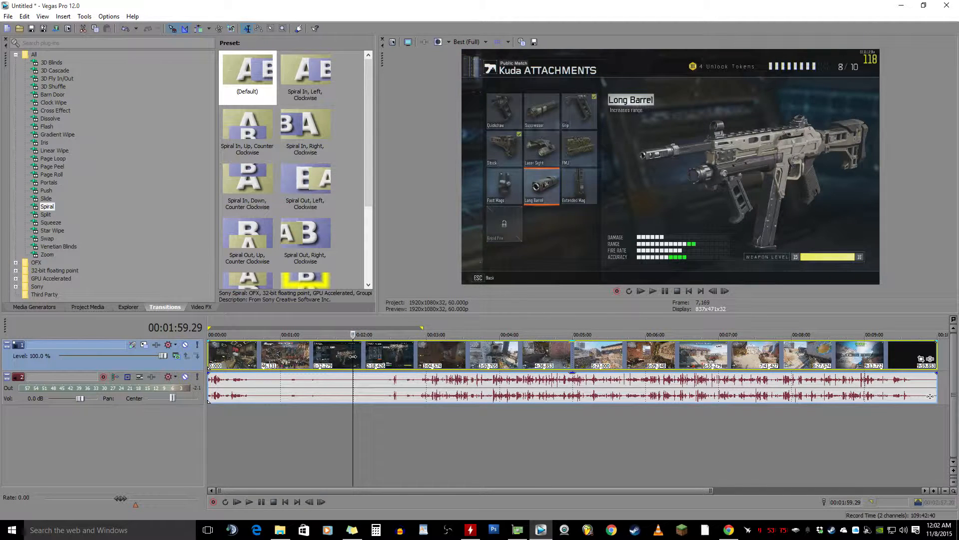
{"action": "key", "text": "s"}
{"action": "left_click", "coordinate": [411, 355]}
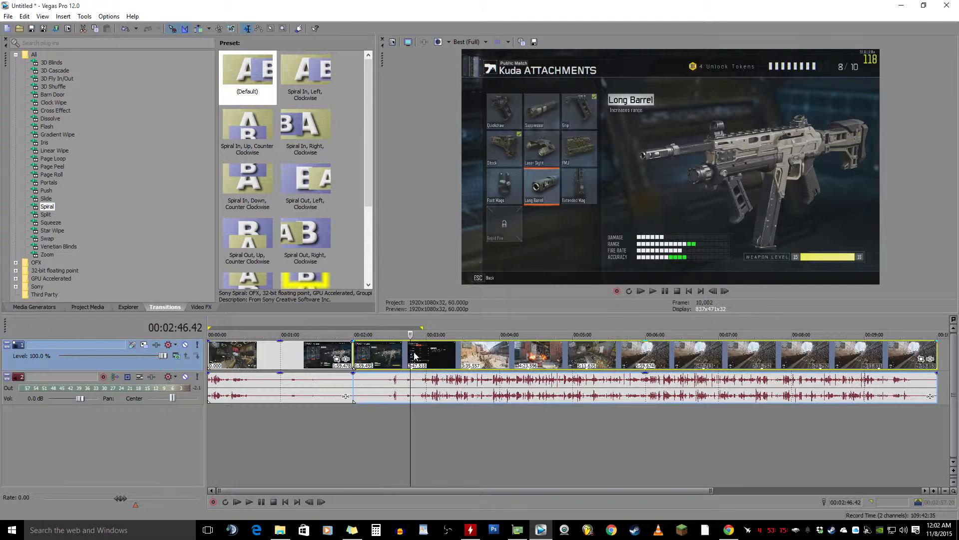
{"action": "key", "text": "s"}
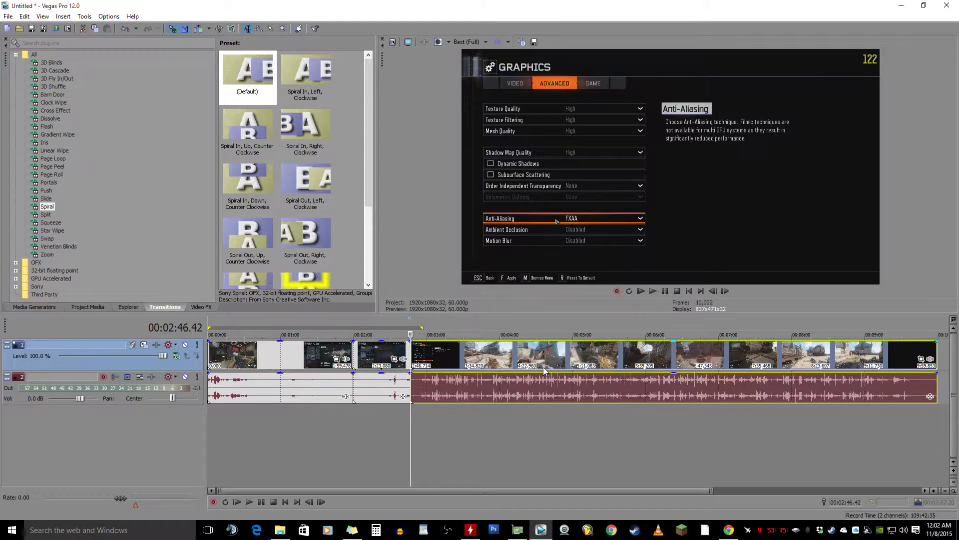
{"action": "left_click", "coordinate": [505, 356]}
{"action": "key", "text": "s"}
{"action": "left_click", "coordinate": [553, 356]}
{"action": "key", "text": "s"}
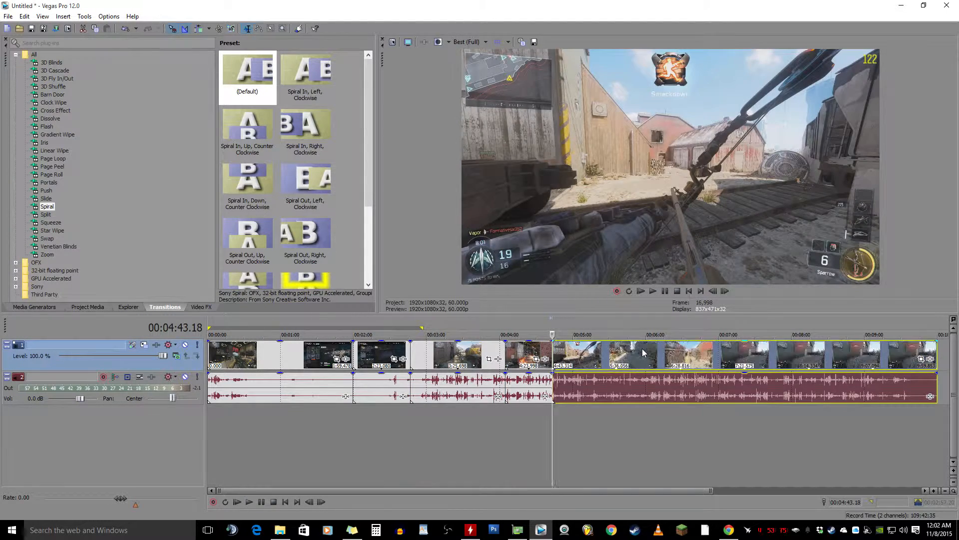
{"action": "left_click", "coordinate": [643, 353]}
{"action": "key", "text": "s"}
{"action": "left_click", "coordinate": [680, 354]}
{"action": "key", "text": "s"}
Rearrange the split gameplay segments along the timeline, placing one on a new lower video track and overlapping several others.
{"action": "left_click_drag", "start_coordinate": [611, 356], "coordinate": [453, 421]}
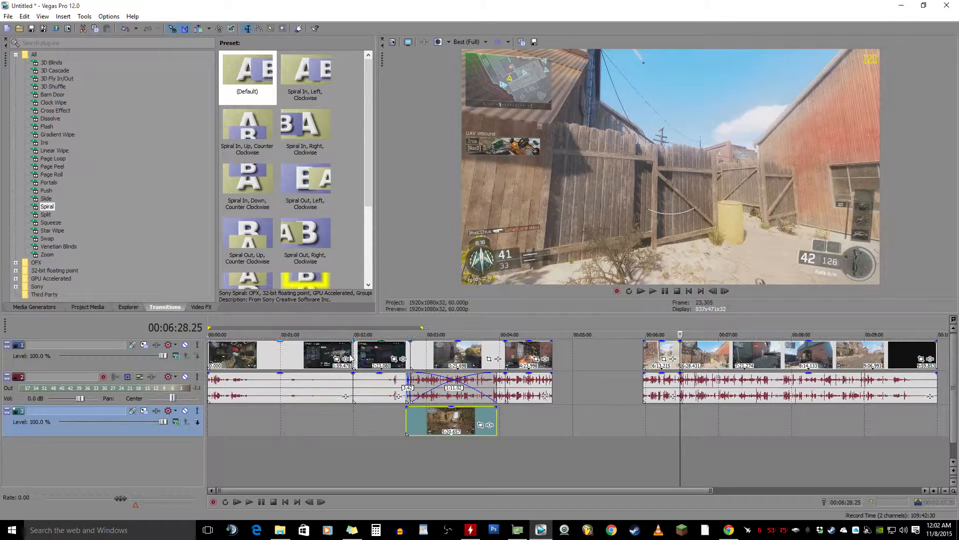
{"action": "left_click_drag", "start_coordinate": [350, 355], "coordinate": [598, 357]}
{"action": "left_click_drag", "start_coordinate": [388, 357], "coordinate": [264, 354]}
{"action": "left_click_drag", "start_coordinate": [565, 361], "coordinate": [423, 359]}
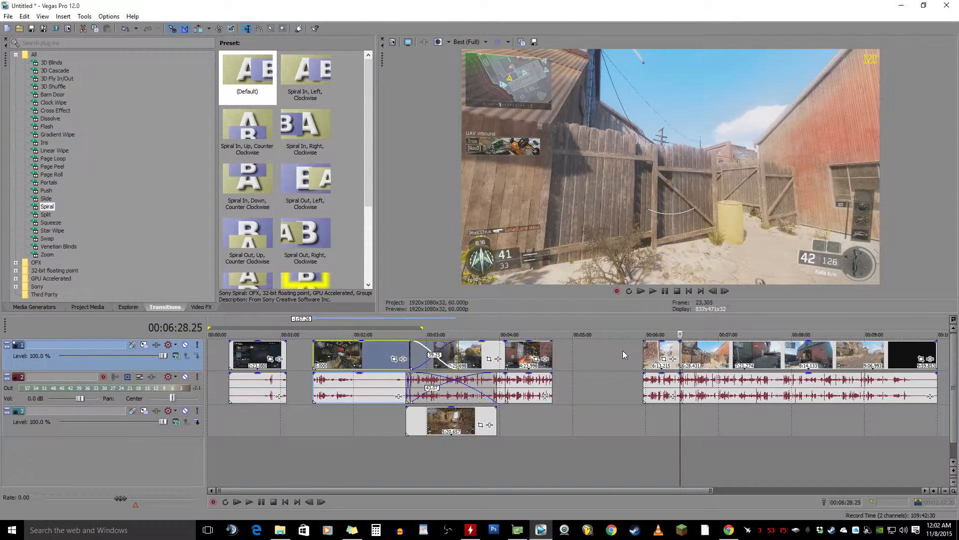
{"action": "left_click_drag", "start_coordinate": [667, 353], "coordinate": [549, 356]}
{"action": "left_click_drag", "start_coordinate": [727, 358], "coordinate": [670, 356]}
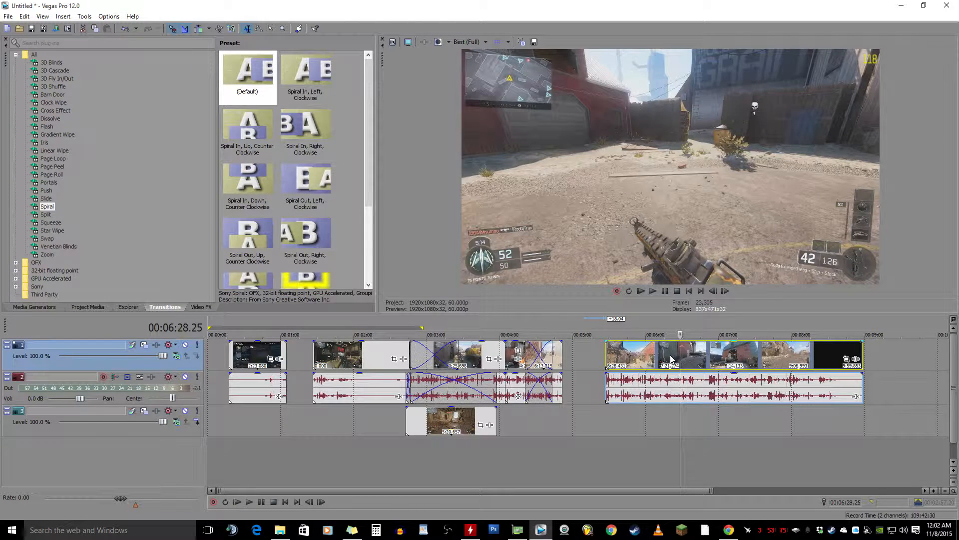
Set the last gameplay segment to Smart Resample and play it back from 6:28.
{"action": "right_click", "coordinate": [663, 355]}
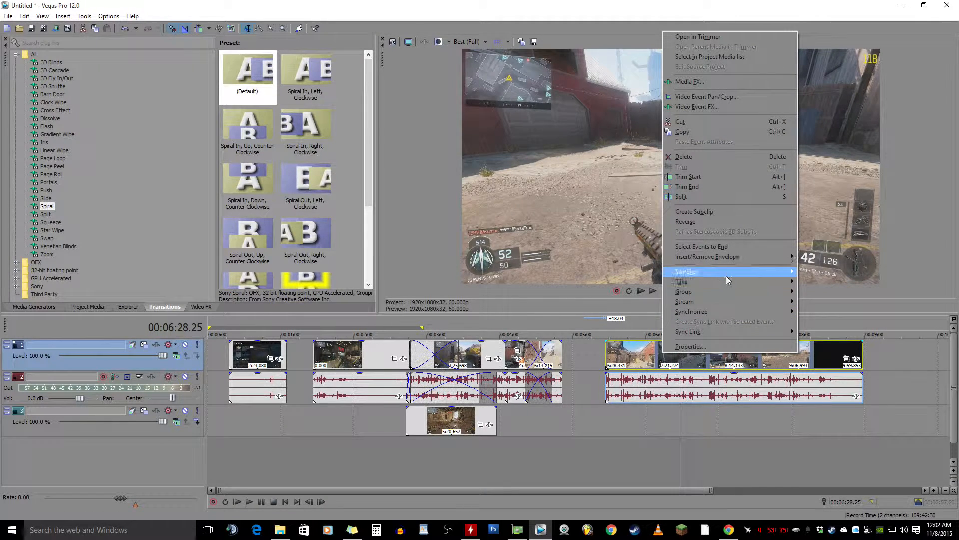
{"action": "mouse_move", "coordinate": [745, 274]}
{"action": "left_click", "coordinate": [829, 332]}
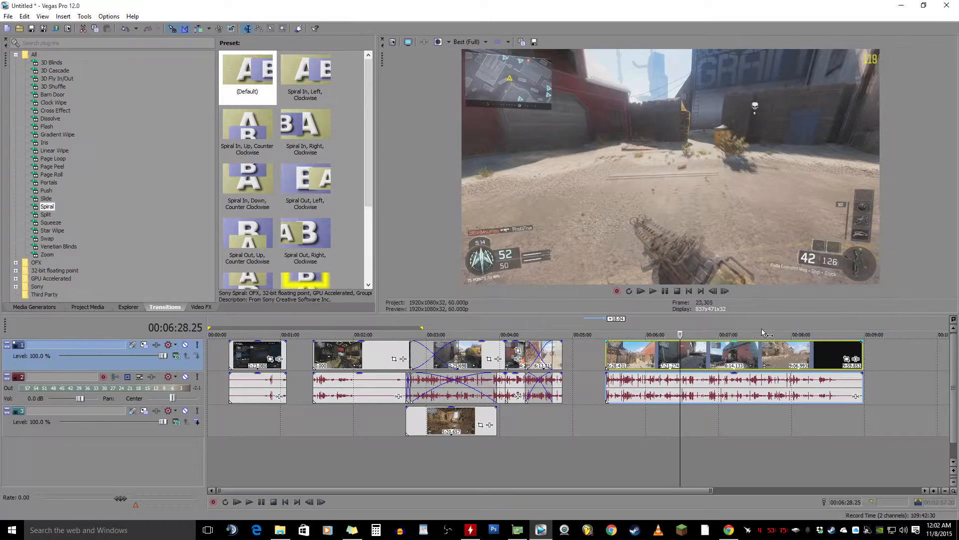
{"action": "left_click", "coordinate": [654, 292]}
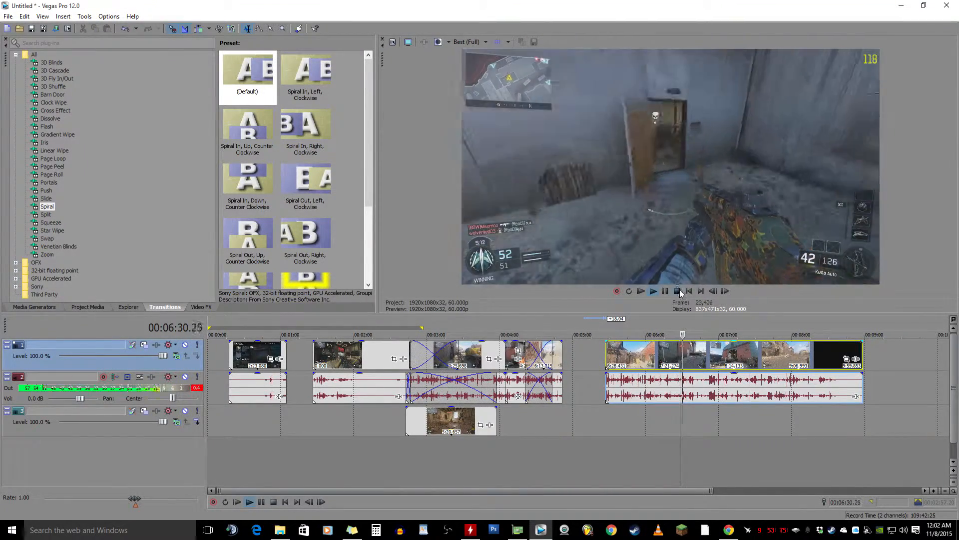
{"action": "left_click", "coordinate": [679, 292]}
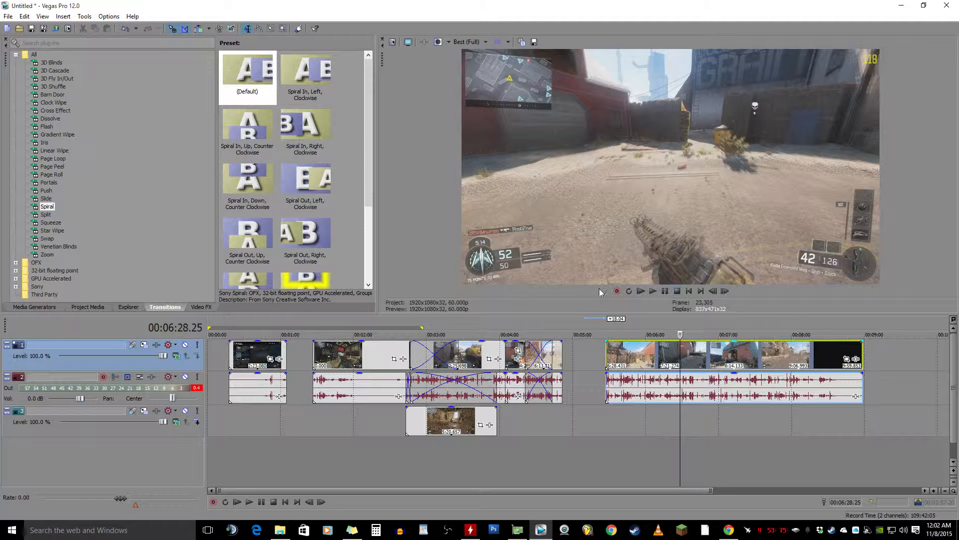
Set the gameplay segment under the playhead at about 2:25 to Disable Resample.
{"action": "left_click", "coordinate": [385, 348]}
{"action": "right_click", "coordinate": [391, 346]}
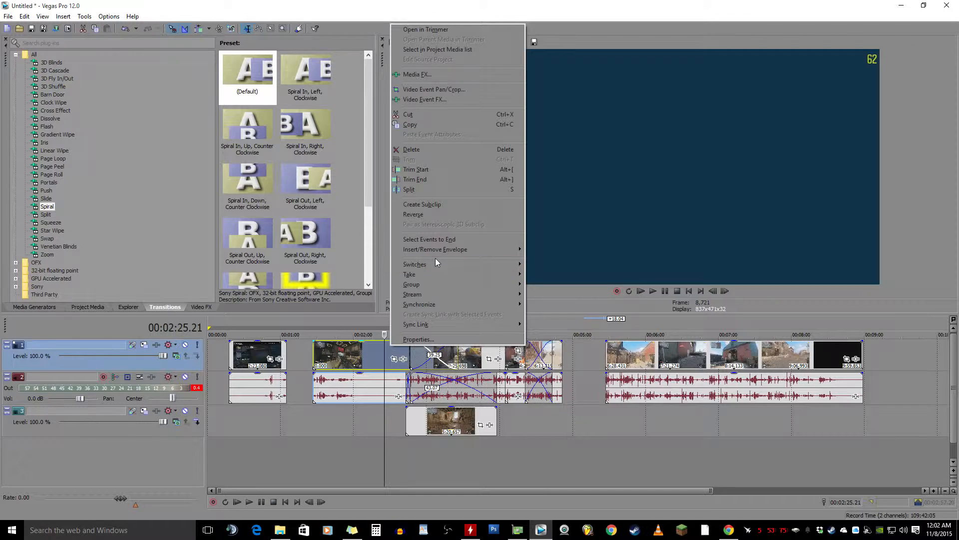
{"action": "mouse_move", "coordinate": [433, 263]}
{"action": "left_click", "coordinate": [554, 345]}
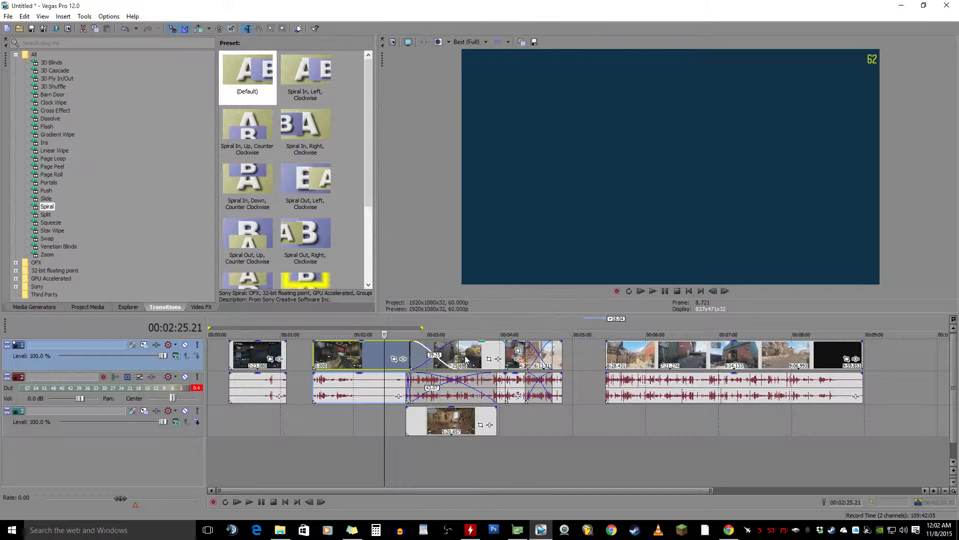
Shift the overlapping gameplay segment near 3:05 slightly earlier on the first video track.
{"action": "left_click_drag", "start_coordinate": [455, 361], "coordinate": [436, 355]}
{"action": "right_click", "coordinate": [436, 354]}
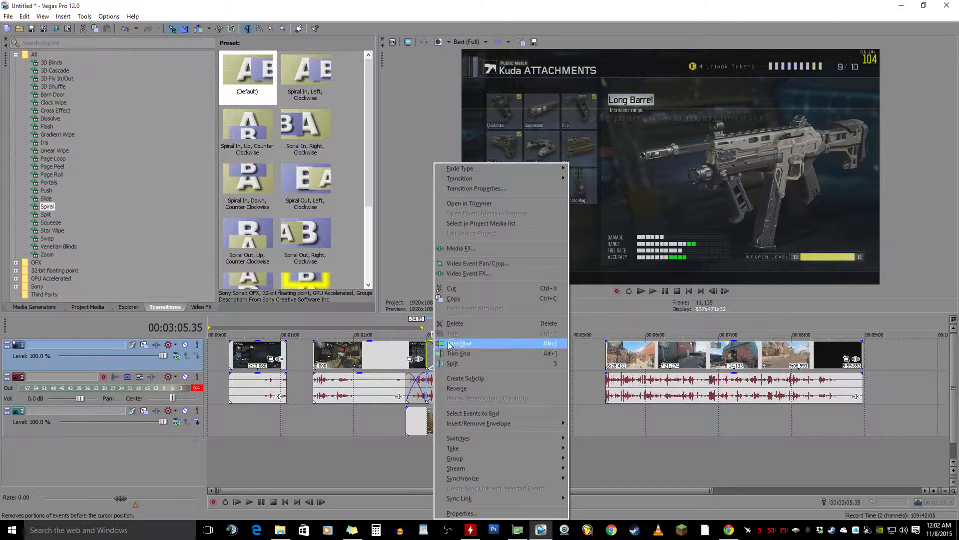
{"action": "left_click", "coordinate": [619, 441]}
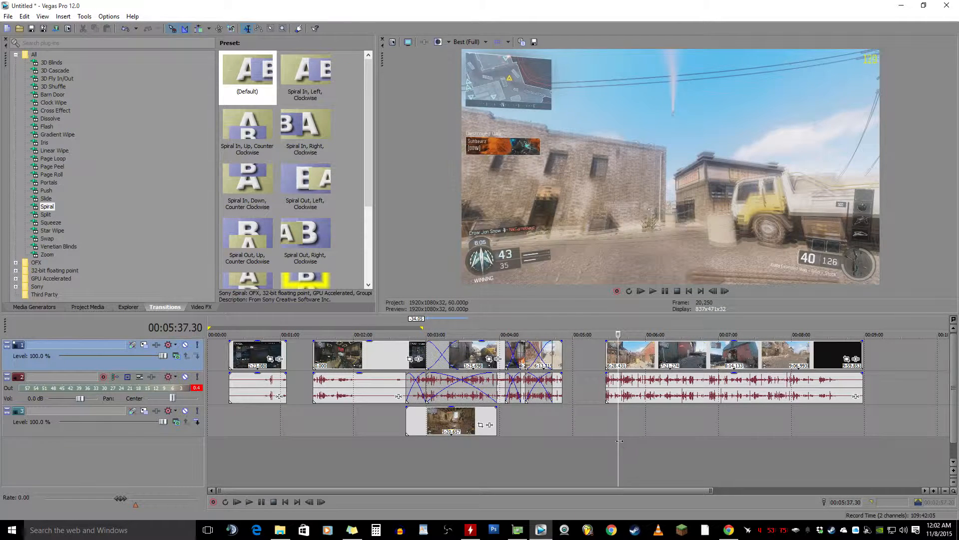
Create a new project from the My Preferred Settings template at 1920 × 1080 and 60 fps, discarding the current project.
{"action": "left_click", "coordinate": [8, 16]}
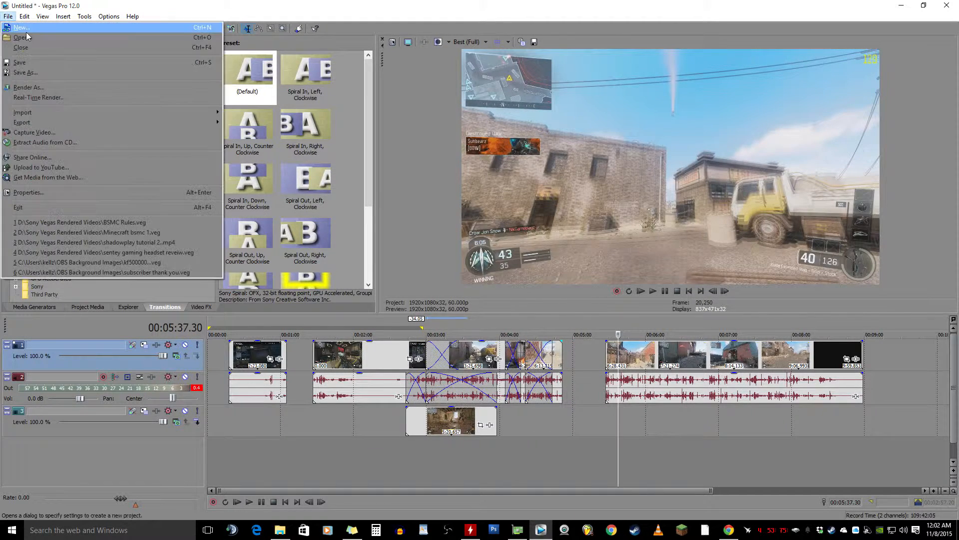
{"action": "left_click", "coordinate": [50, 31]}
{"action": "left_click", "coordinate": [495, 216]}
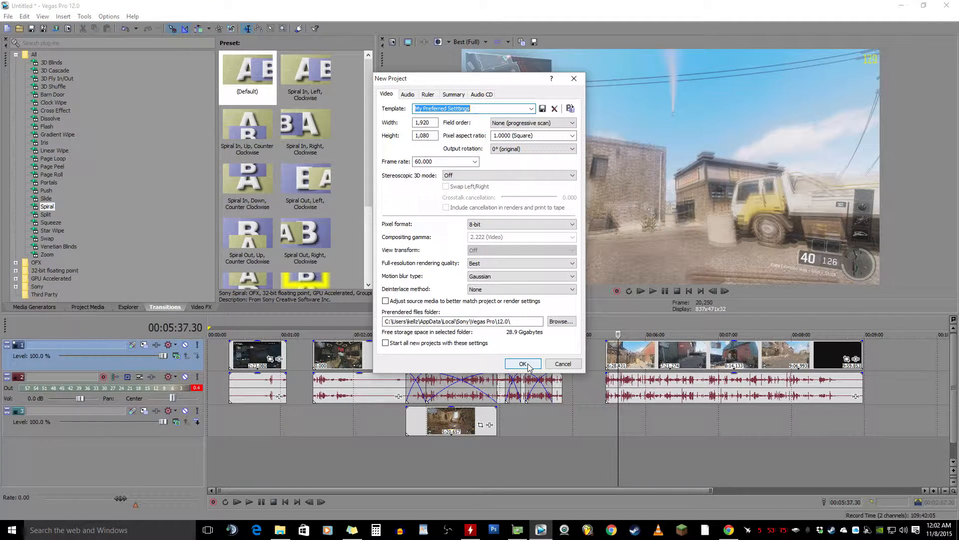
{"action": "left_click", "coordinate": [424, 121]}
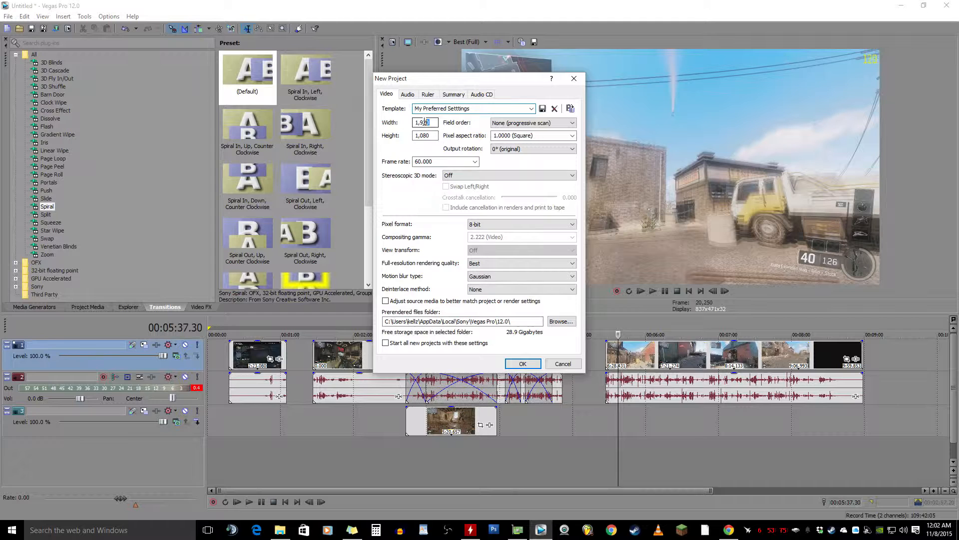
{"action": "key", "text": "Tab"}
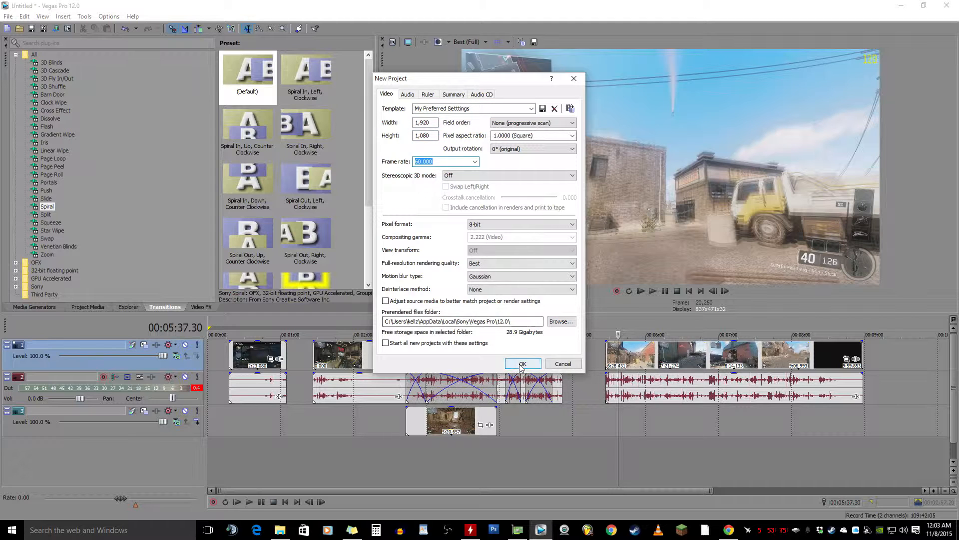
{"action": "left_click", "coordinate": [520, 364]}
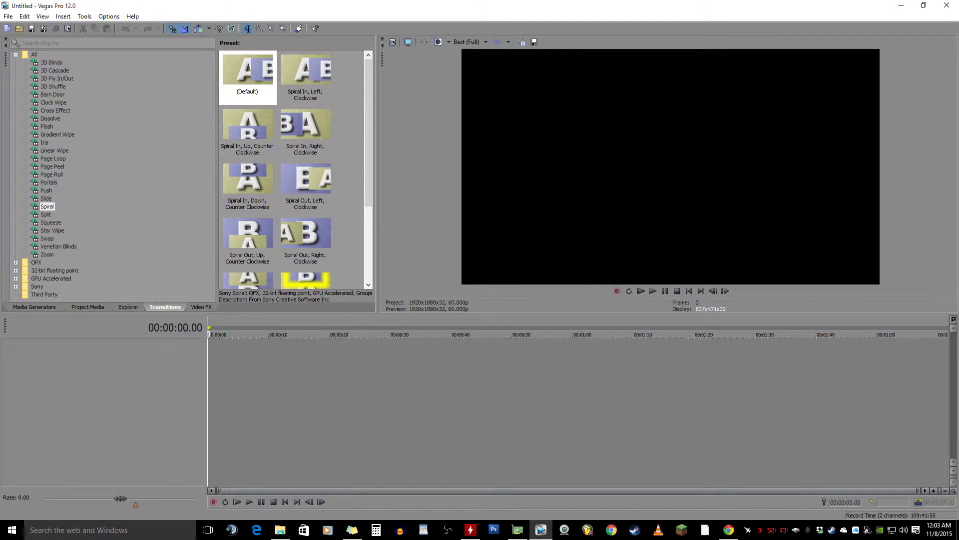
Add the gameplay recording to the empty project without matching the project video settings to the media.
{"action": "left_click", "coordinate": [20, 29]}
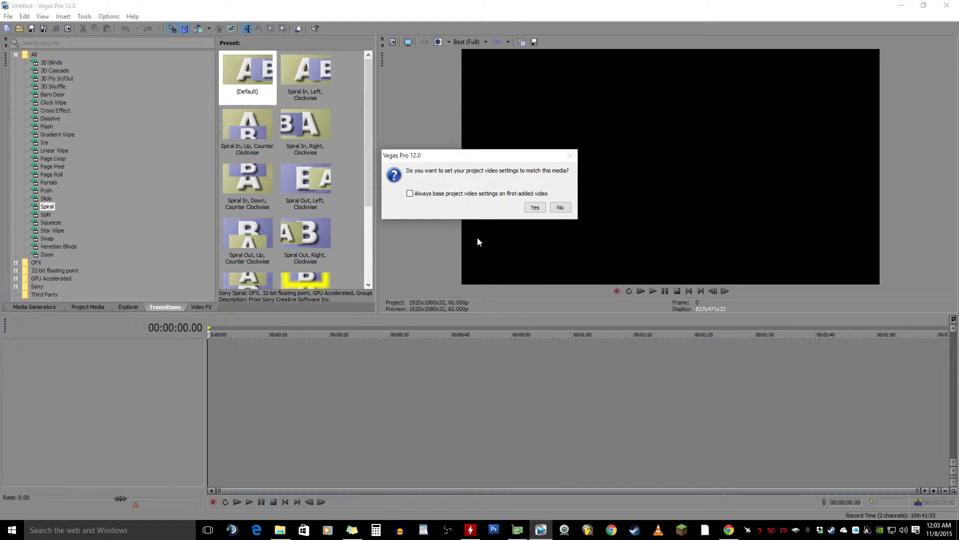
{"action": "left_click", "coordinate": [560, 208]}
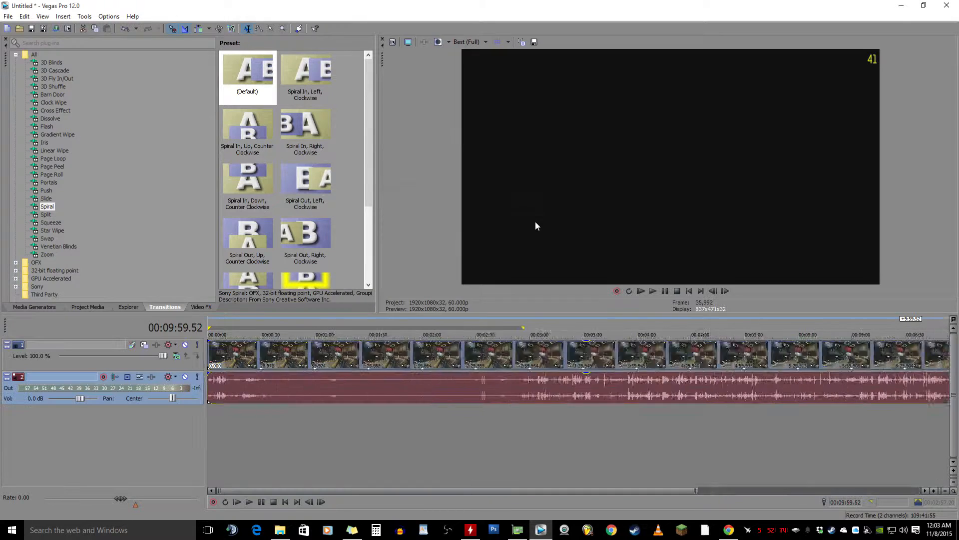
Set the gameplay video event on the first track to Disable Resample.
{"action": "right_click", "coordinate": [240, 359]}
{"action": "mouse_move", "coordinate": [310, 273]}
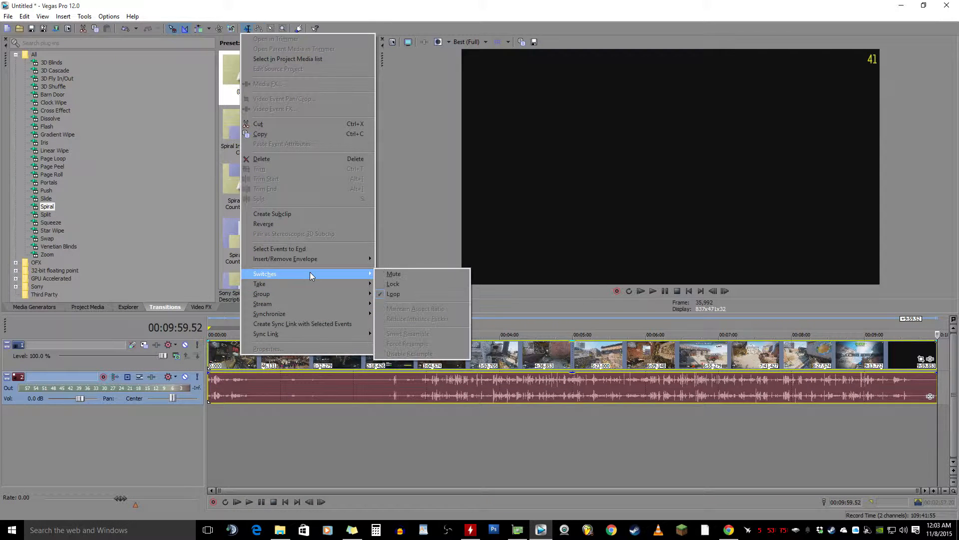
{"action": "left_click", "coordinate": [290, 362]}
{"action": "left_click", "coordinate": [289, 362]}
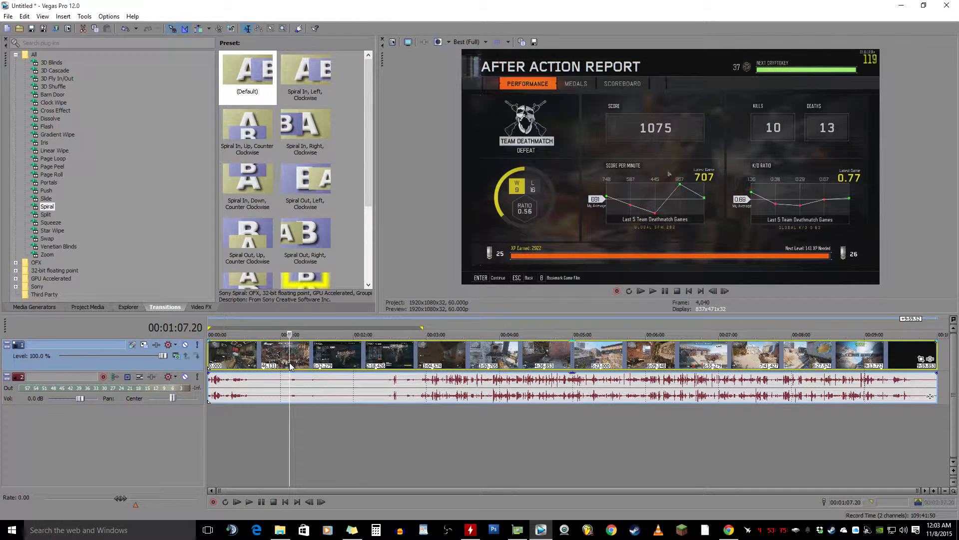
{"action": "right_click", "coordinate": [293, 363]}
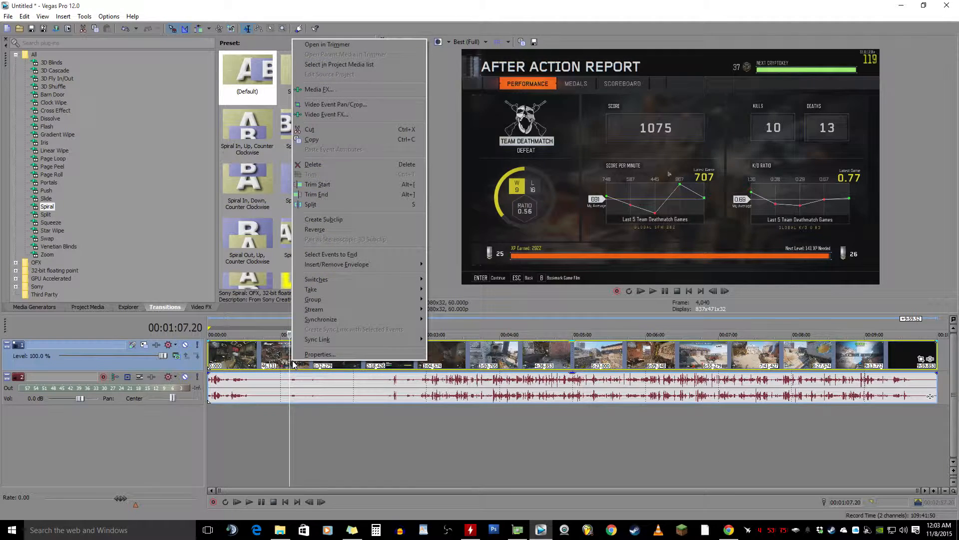
{"action": "mouse_move", "coordinate": [337, 279]}
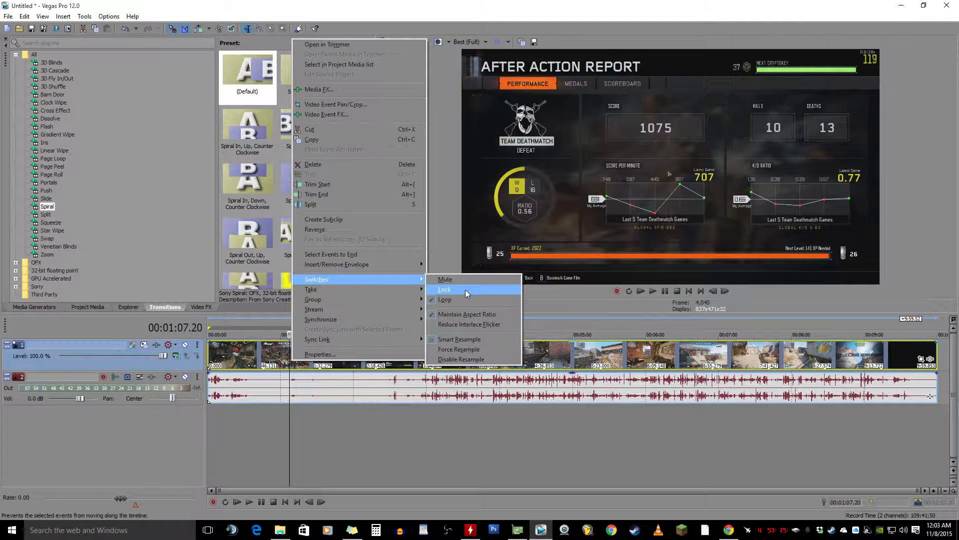
{"action": "left_click", "coordinate": [452, 360]}
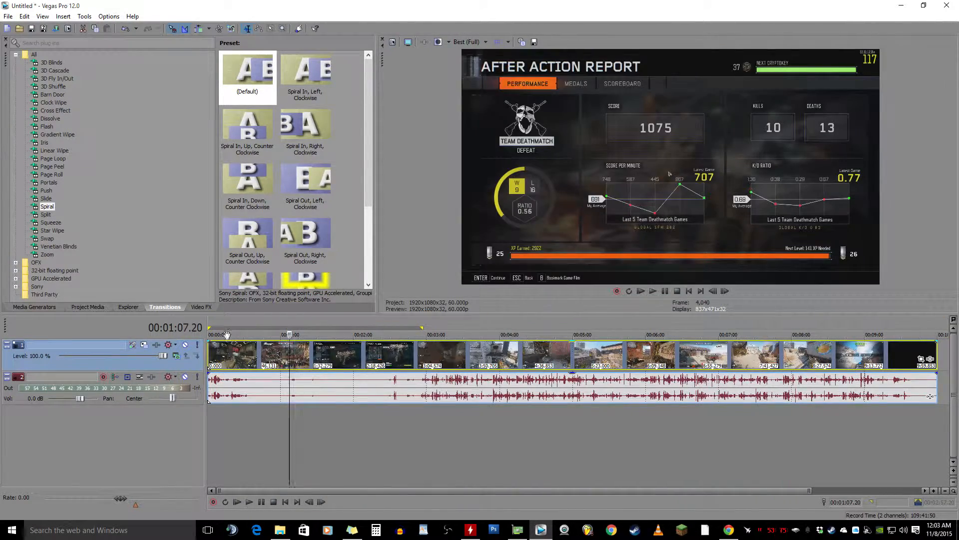
Examine frames of the gameplay clip at successive points from about 0:07 to just past 3:00.
{"action": "left_click", "coordinate": [218, 354]}
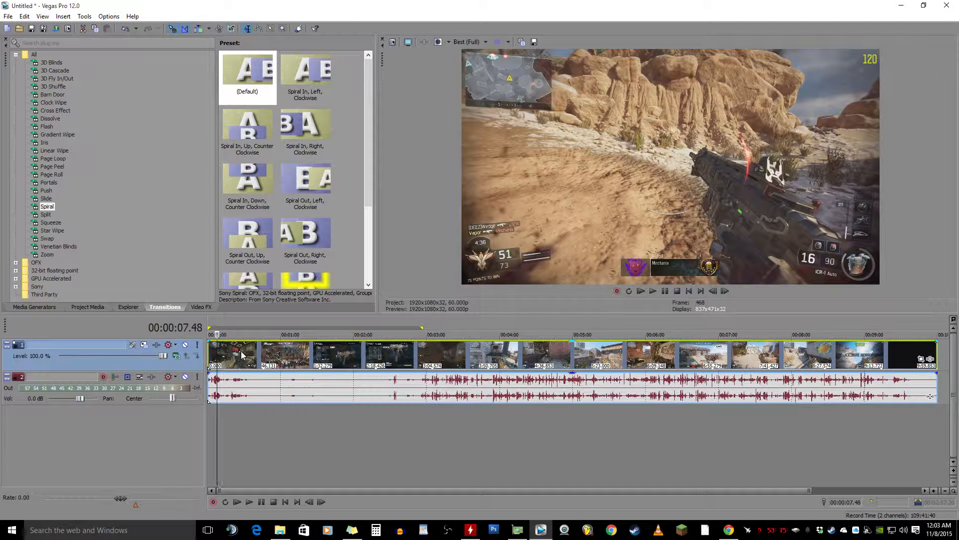
{"action": "left_click", "coordinate": [241, 355]}
{"action": "left_click", "coordinate": [264, 357]}
{"action": "left_click", "coordinate": [278, 358]}
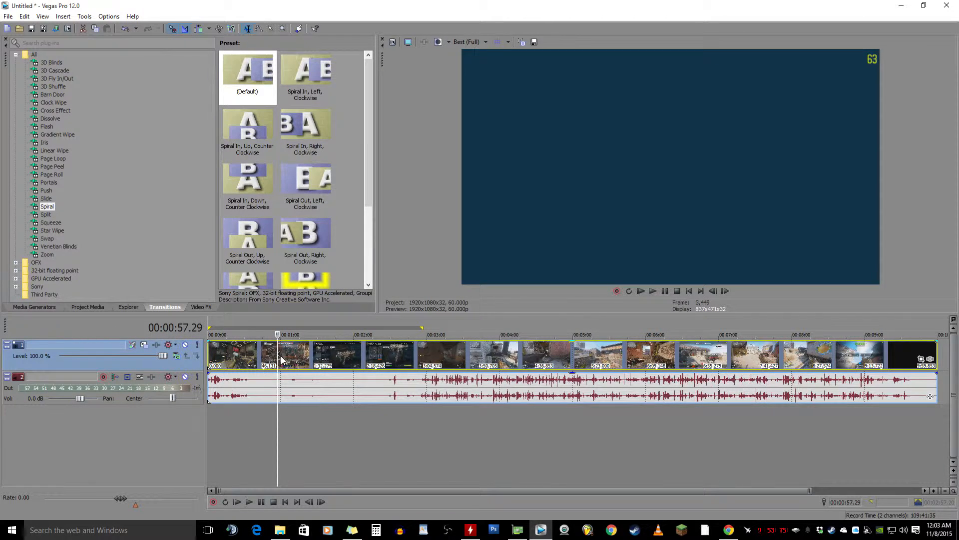
{"action": "left_click", "coordinate": [291, 355]}
{"action": "left_click", "coordinate": [322, 356]}
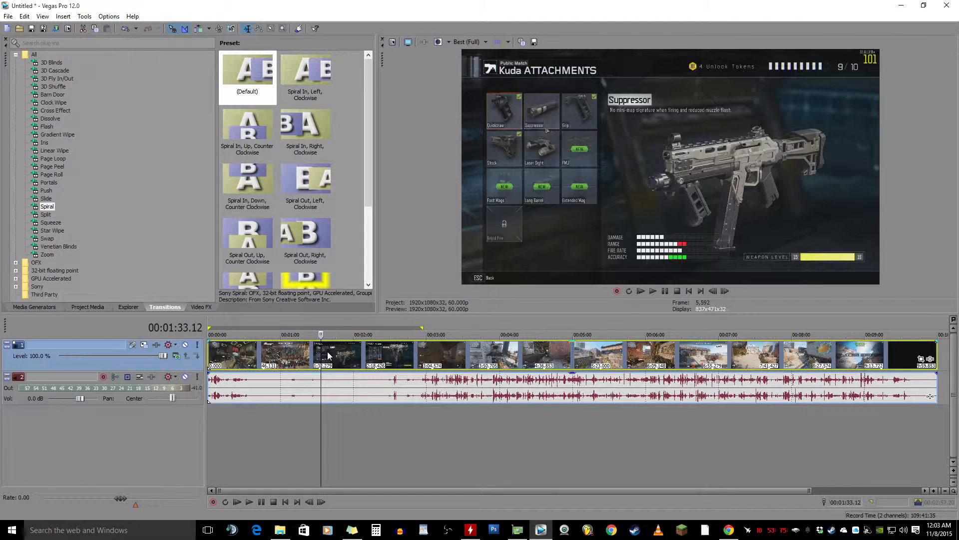
{"action": "left_click", "coordinate": [333, 355]}
{"action": "left_click", "coordinate": [347, 356]}
{"action": "left_click", "coordinate": [361, 356]}
{"action": "left_click", "coordinate": [363, 356]}
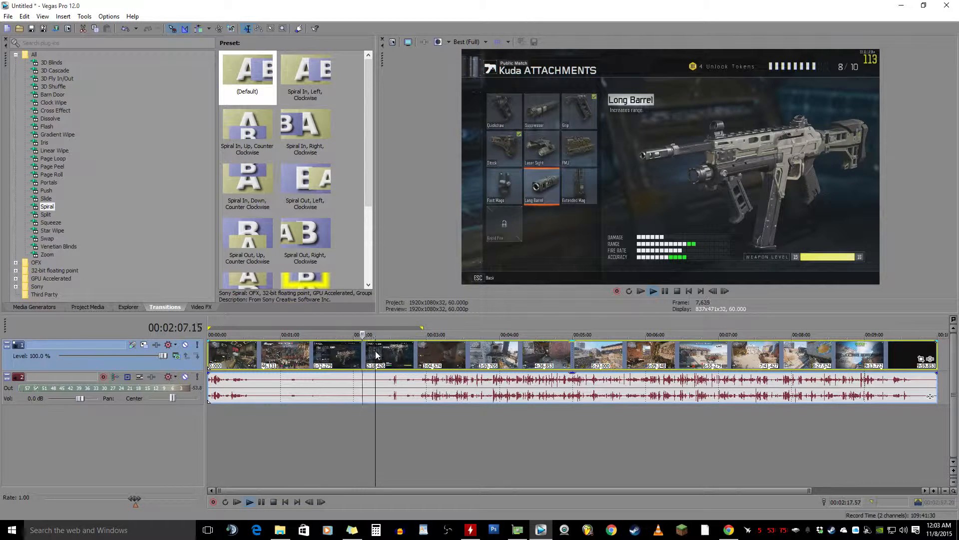
{"action": "left_click", "coordinate": [376, 356]}
{"action": "left_click", "coordinate": [395, 353]}
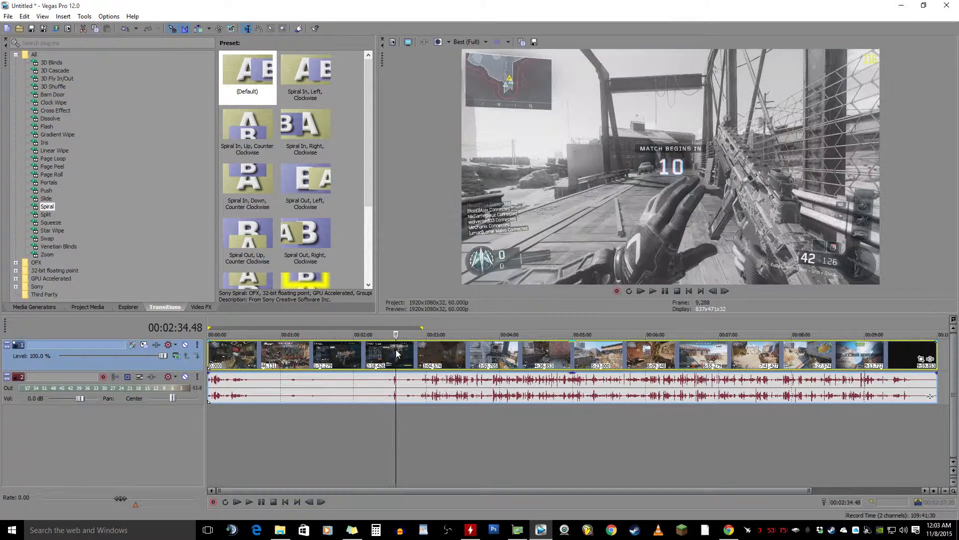
{"action": "left_click", "coordinate": [418, 349]}
{"action": "left_click", "coordinate": [434, 349]}
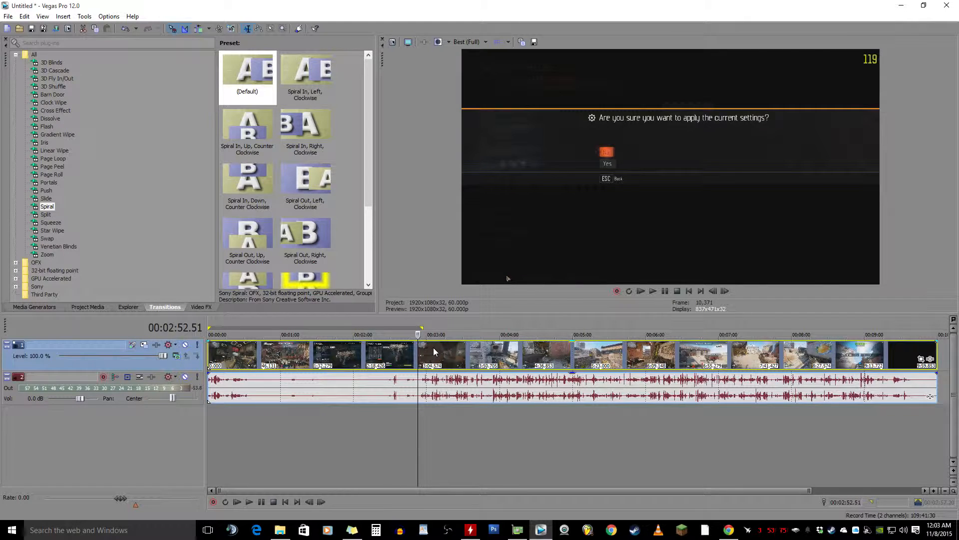
Compare frames of the gameplay clip between about 2:27 and 3:07 to check motion clarity with resample disabled.
{"action": "left_click", "coordinate": [386, 353]}
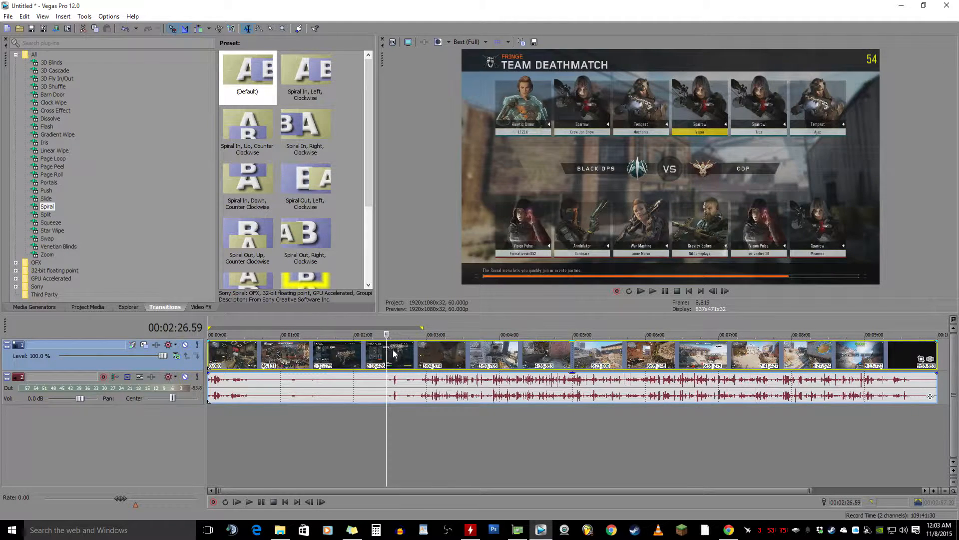
{"action": "left_click", "coordinate": [433, 350]}
{"action": "left_click", "coordinate": [397, 354]}
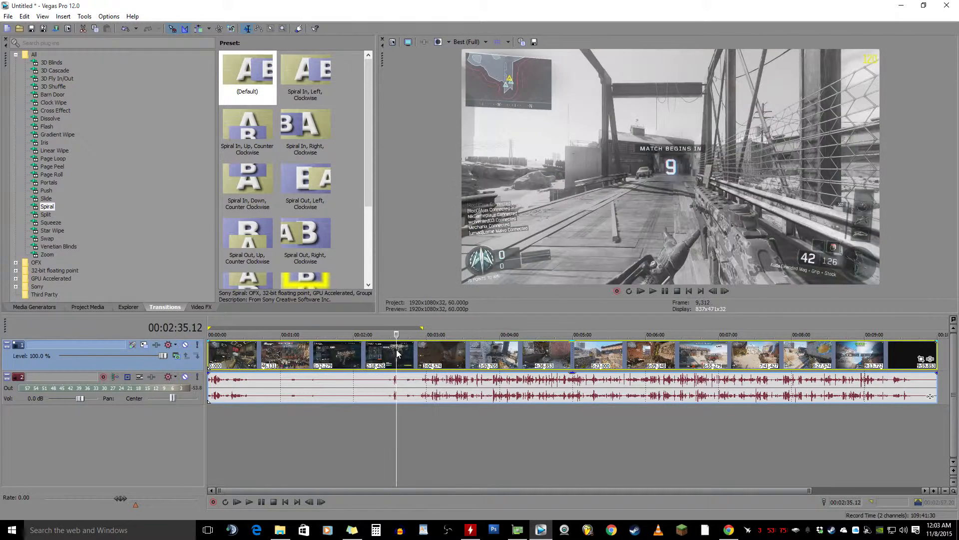
{"action": "left_click", "coordinate": [424, 353]}
{"action": "left_click", "coordinate": [432, 352]}
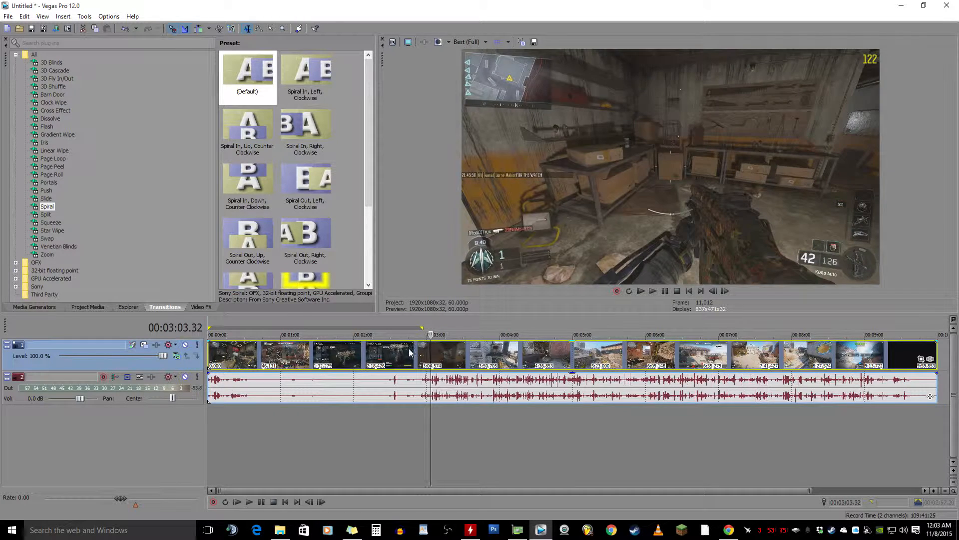
{"action": "left_click", "coordinate": [410, 352]}
{"action": "left_click", "coordinate": [436, 349]}
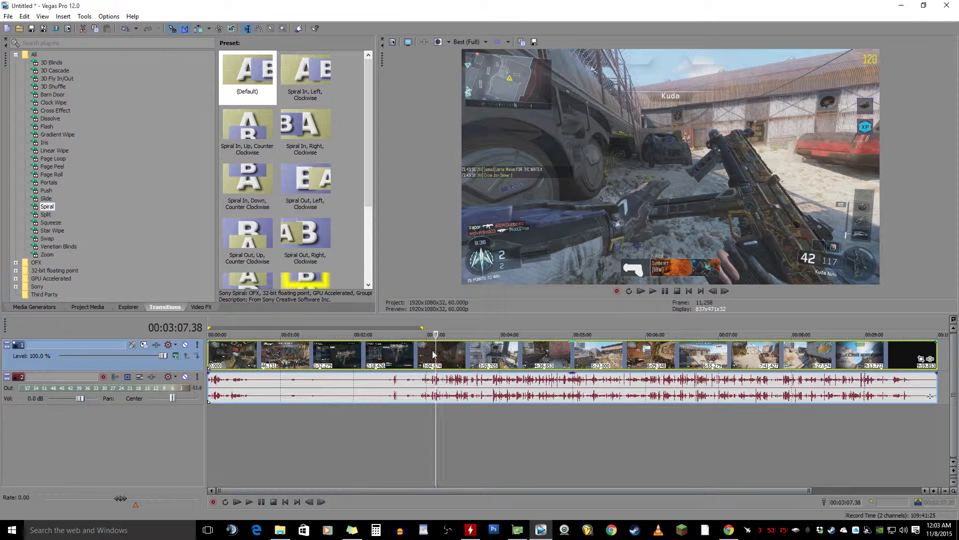
{"action": "left_click", "coordinate": [430, 356]}
{"action": "left_click", "coordinate": [423, 354]}
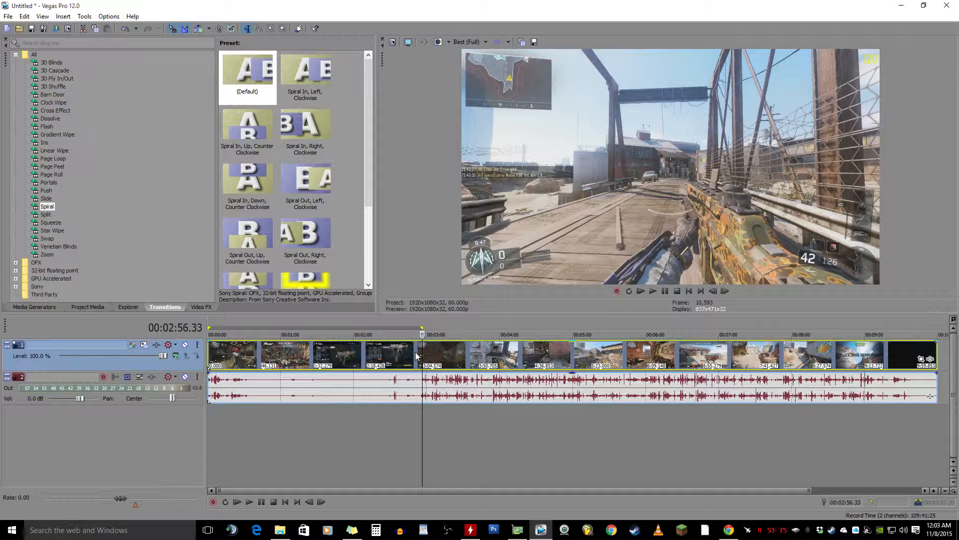
{"action": "left_click", "coordinate": [412, 357]}
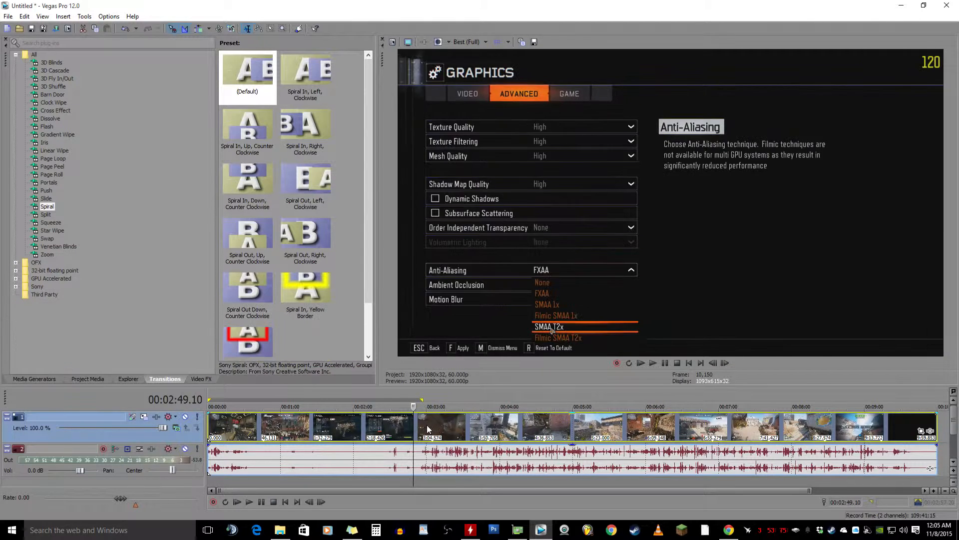
{"action": "left_click", "coordinate": [427, 428]}
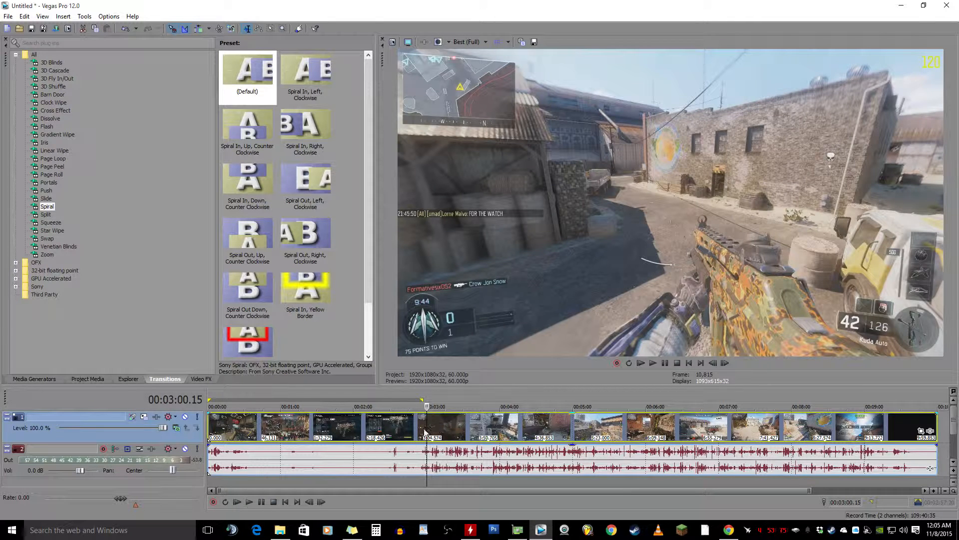
{"action": "left_click", "coordinate": [424, 433]}
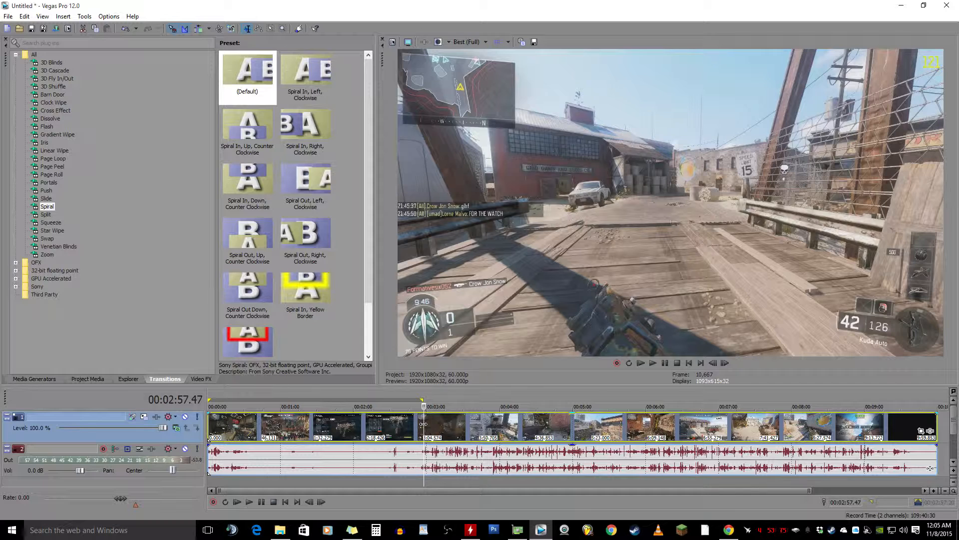
{"action": "left_click", "coordinate": [408, 425]}
{"action": "left_click", "coordinate": [447, 426]}
{"action": "left_click", "coordinate": [426, 425]}
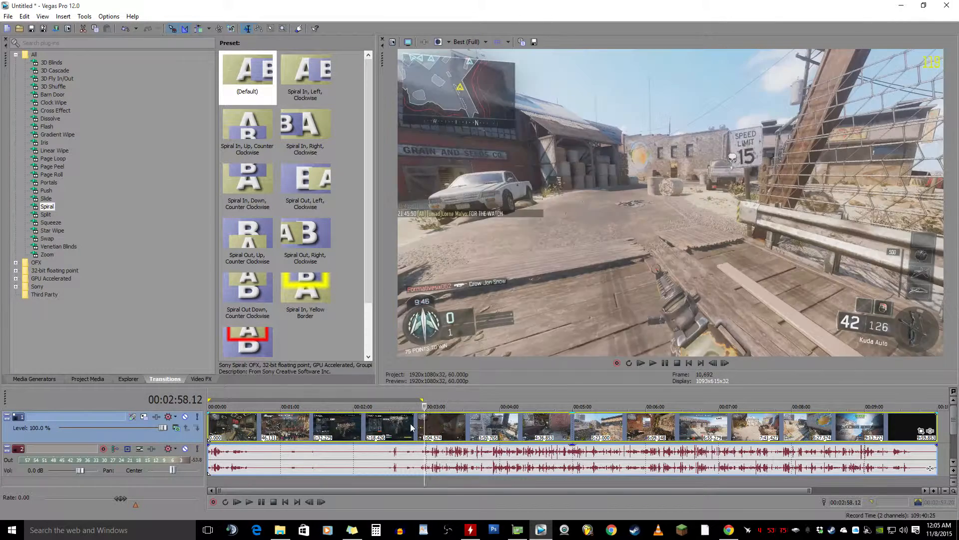
{"action": "left_click", "coordinate": [411, 428]}
{"action": "left_click", "coordinate": [409, 457]}
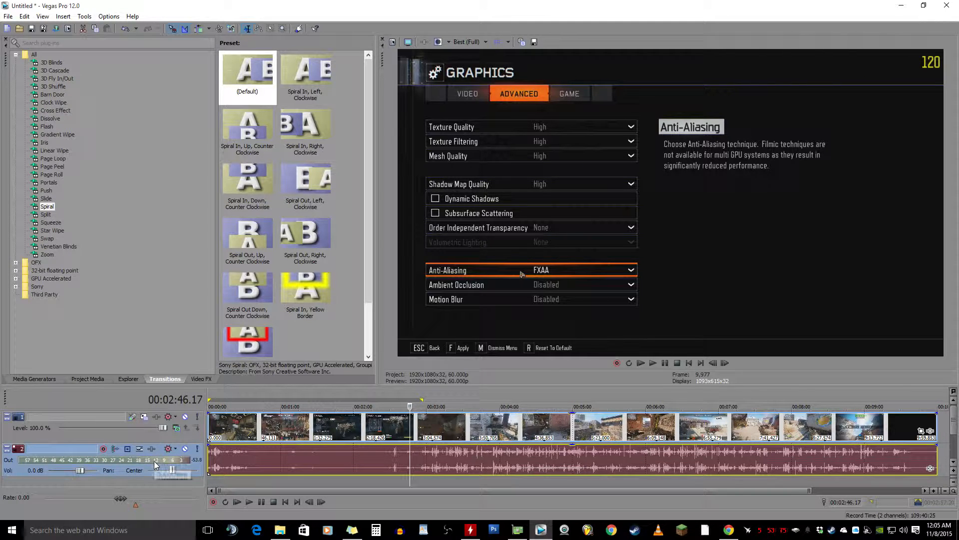
{"action": "left_click", "coordinate": [272, 437]}
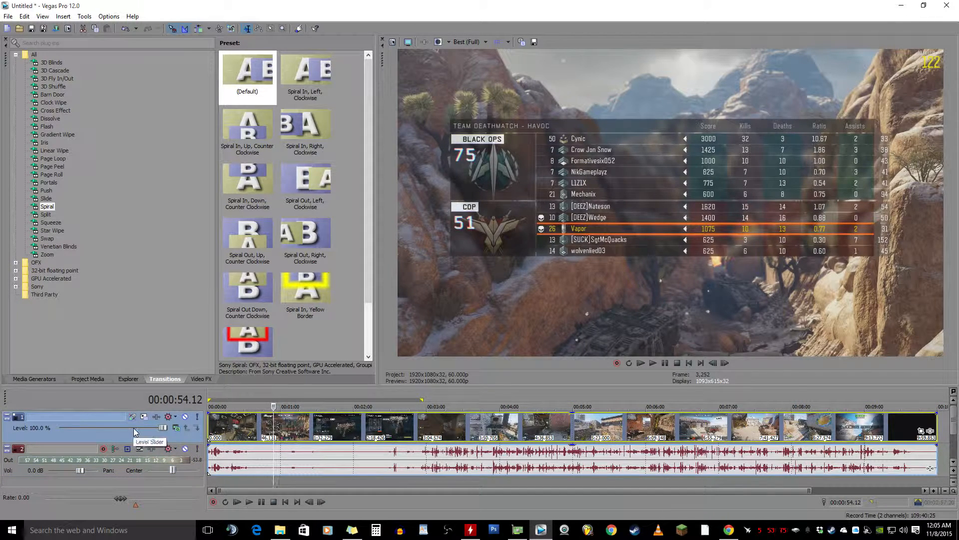
{"action": "left_click", "coordinate": [236, 452]}
{"action": "left_click", "coordinate": [270, 433]}
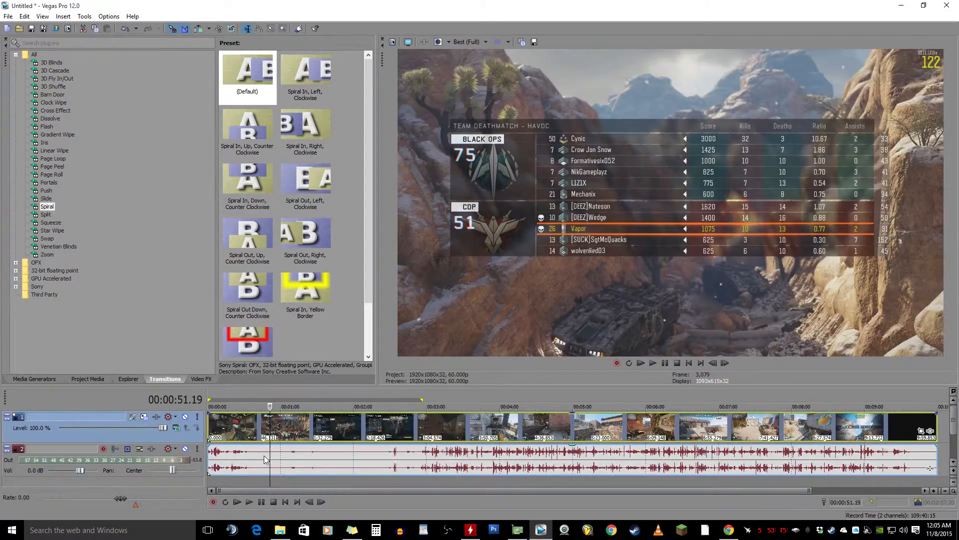
{"action": "left_click", "coordinate": [265, 456]}
{"action": "left_click", "coordinate": [277, 434]}
{"action": "left_click", "coordinate": [274, 454]}
{"action": "left_click", "coordinate": [282, 433]}
{"action": "left_click", "coordinate": [281, 454]}
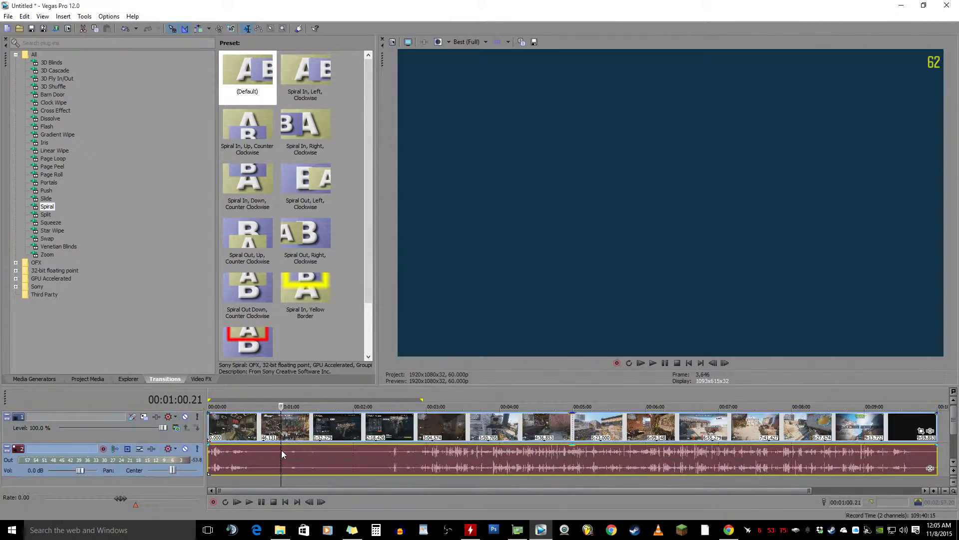
{"action": "left_click", "coordinate": [288, 433]}
{"action": "left_click", "coordinate": [287, 454]}
{"action": "left_click", "coordinate": [291, 434]}
{"action": "left_click", "coordinate": [291, 454]}
{"action": "left_click", "coordinate": [290, 433]}
{"action": "left_click", "coordinate": [297, 451]}
{"action": "left_click", "coordinate": [296, 433]}
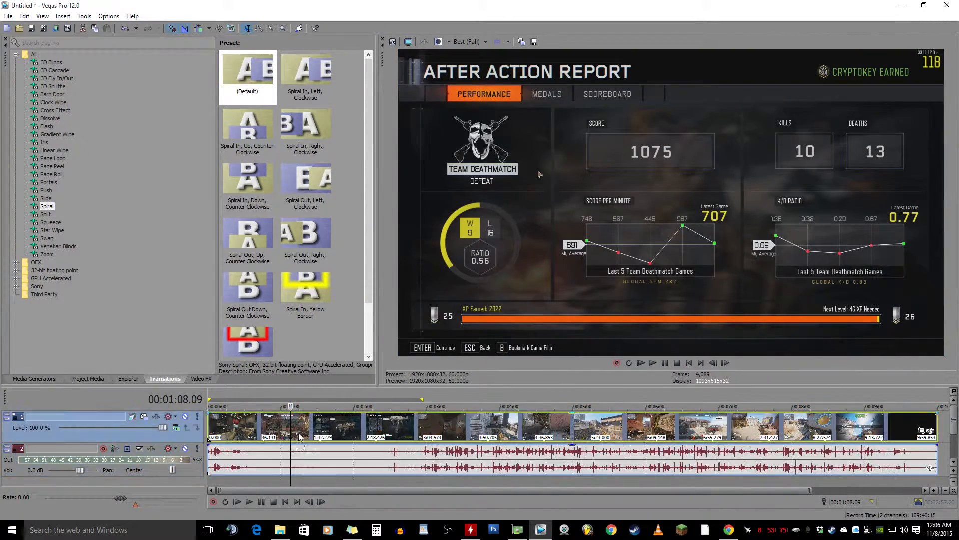
{"action": "left_click", "coordinate": [300, 456]}
{"action": "left_click", "coordinate": [302, 433]}
{"action": "left_click", "coordinate": [306, 452]}
{"action": "left_click", "coordinate": [309, 429]}
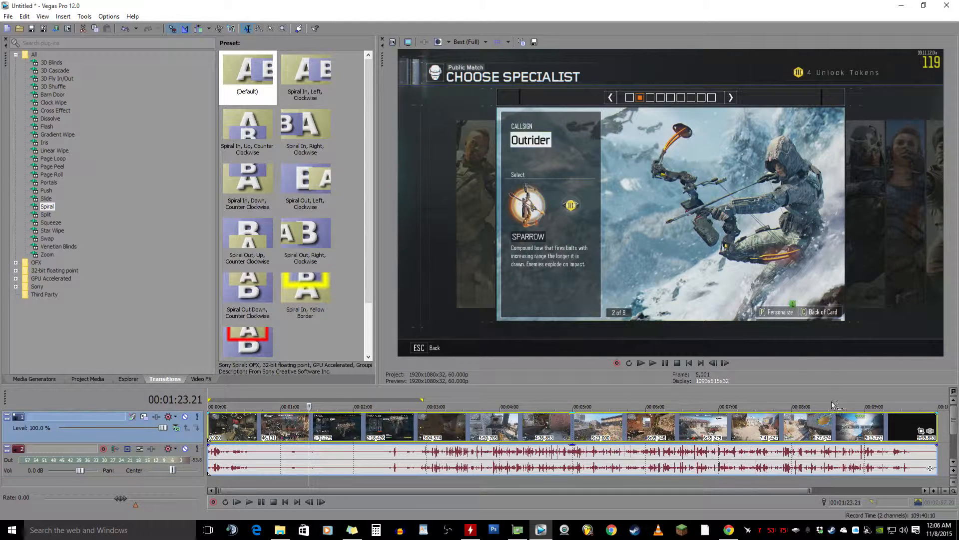
{"action": "left_click", "coordinate": [364, 468]}
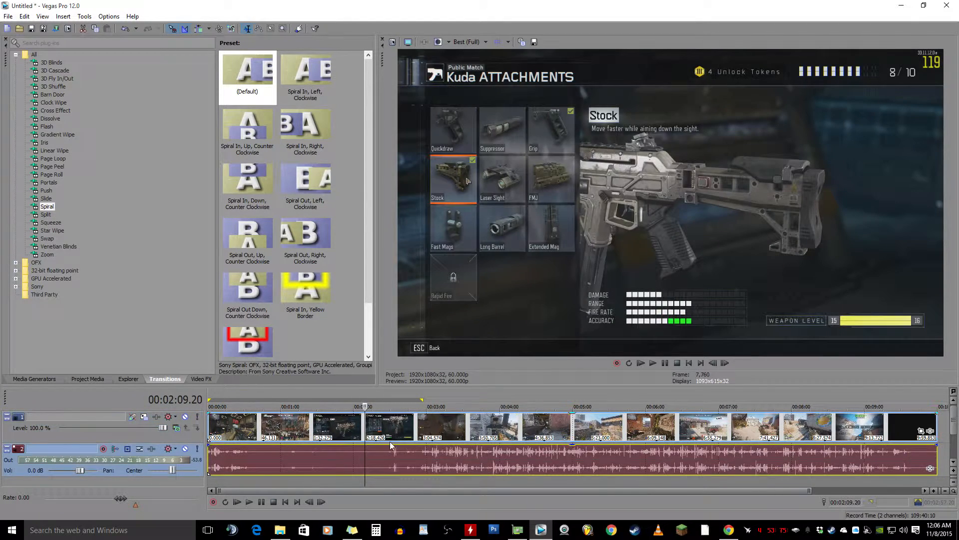
{"action": "left_click", "coordinate": [393, 429]}
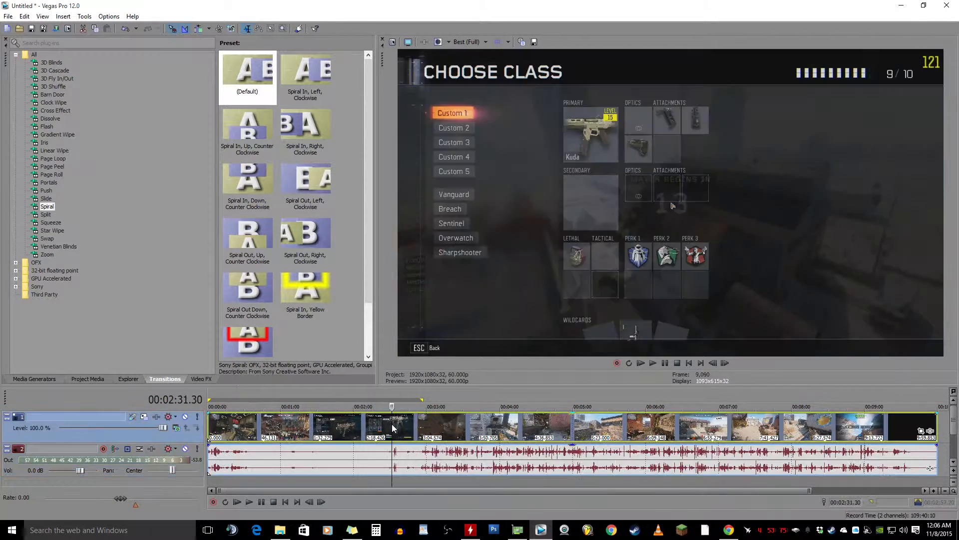
{"action": "left_click", "coordinate": [378, 451]}
{"action": "left_click", "coordinate": [374, 429]}
{"action": "left_click", "coordinate": [370, 452]}
{"action": "left_click", "coordinate": [366, 430]}
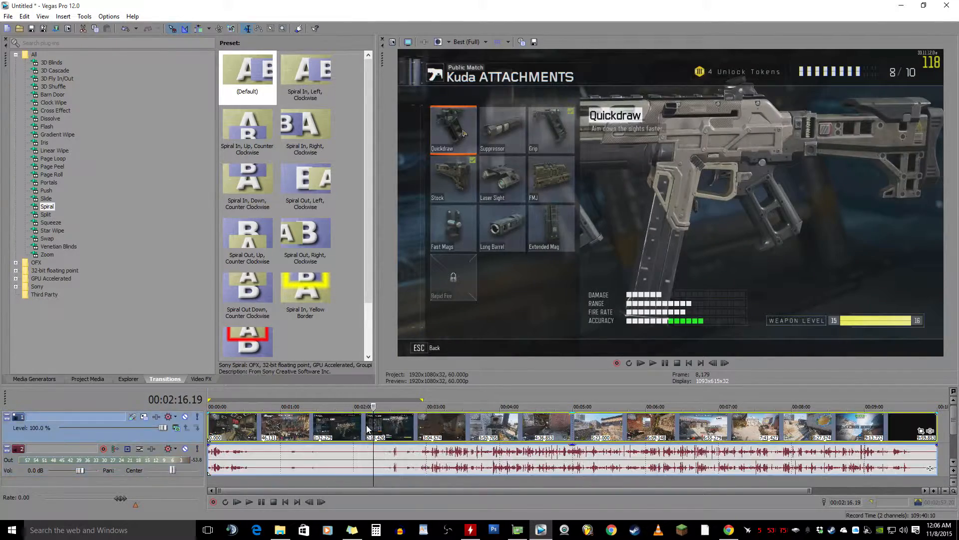
{"action": "left_click", "coordinate": [361, 451]}
{"action": "left_click", "coordinate": [361, 430]}
{"action": "left_click", "coordinate": [361, 453]}
Set the time selection to the full gameplay clip and shift the clip back to the start of the timeline.
{"action": "double_click", "coordinate": [365, 431]}
{"action": "left_click", "coordinate": [370, 453]}
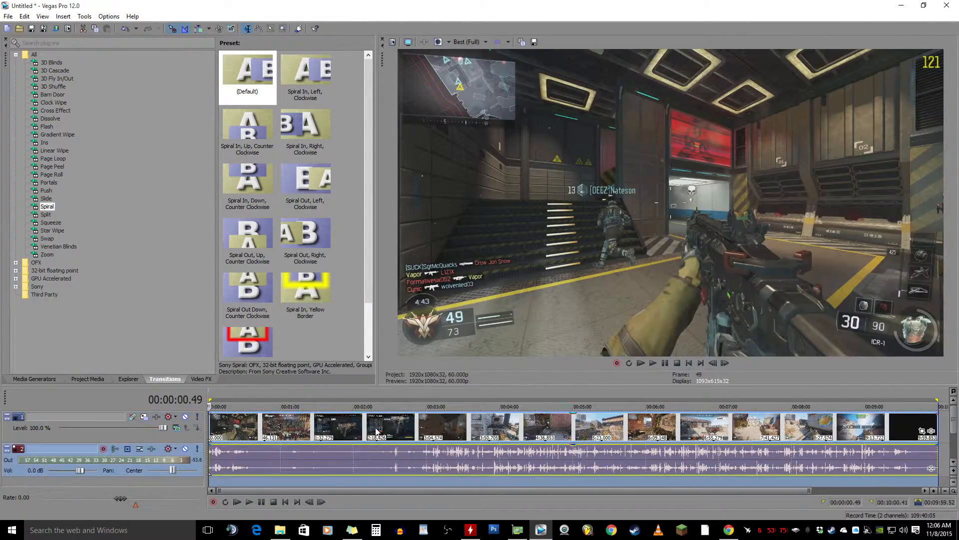
{"action": "left_click", "coordinate": [375, 432]}
{"action": "left_click", "coordinate": [373, 453]}
{"action": "left_click", "coordinate": [373, 432]}
{"action": "left_click", "coordinate": [376, 452]}
{"action": "left_click", "coordinate": [381, 432]}
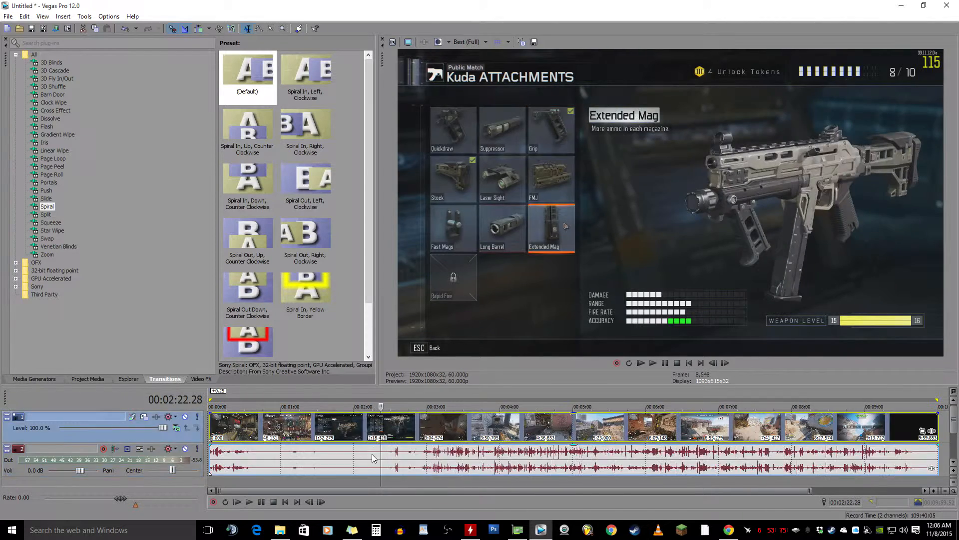
{"action": "left_click_drag", "start_coordinate": [374, 455], "coordinate": [353, 449]}
Split the gameplay clip at 1:50.02 on the timeline and undo the split.
{"action": "left_click", "coordinate": [338, 432]}
{"action": "right_click", "coordinate": [343, 430]}
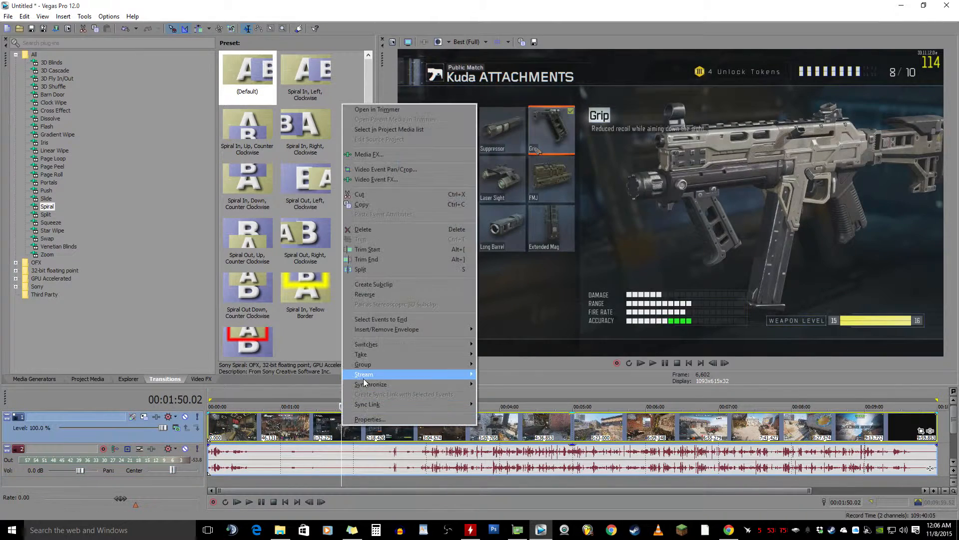
{"action": "mouse_move", "coordinate": [393, 344]}
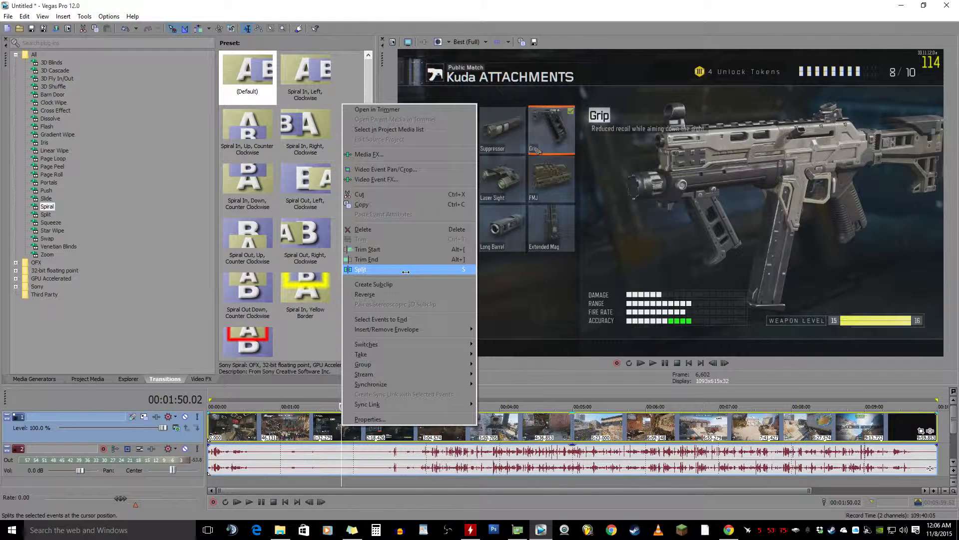
{"action": "left_click", "coordinate": [406, 270]}
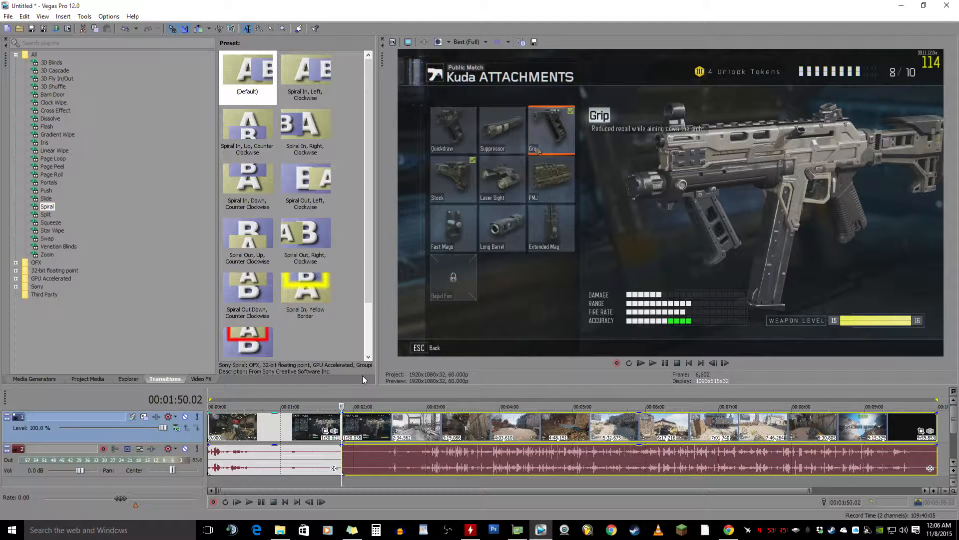
{"action": "key", "text": "ctrl+z"}
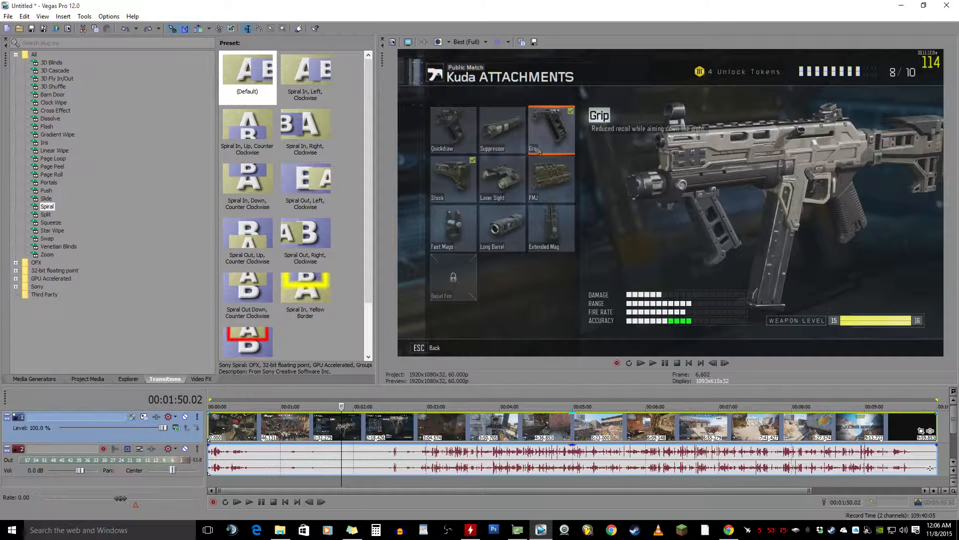
Locate the start of the match in the gameplay clip and split the clip at 2:58.36.
{"action": "scroll", "coordinate": [345, 428], "scroll_direction": "up", "scroll_amount": 5}
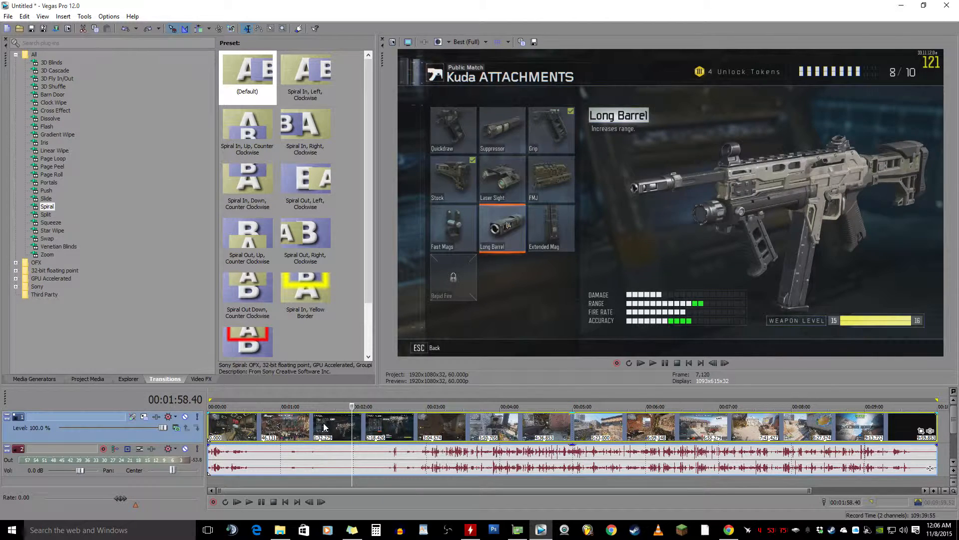
{"action": "scroll", "coordinate": [352, 428], "scroll_direction": "down", "scroll_amount": 10}
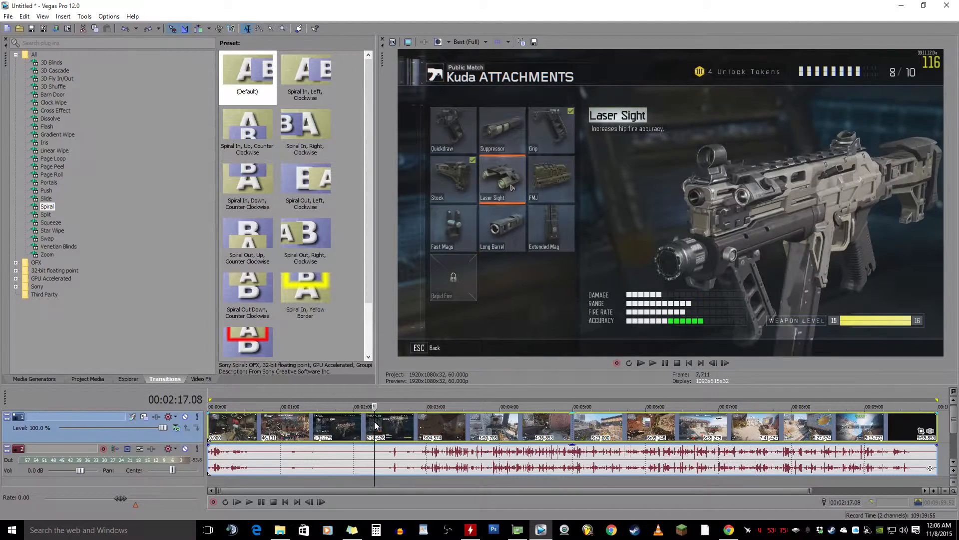
{"action": "left_click", "coordinate": [405, 423]}
{"action": "left_click", "coordinate": [381, 423]}
{"action": "left_click", "coordinate": [412, 423]}
{"action": "left_click", "coordinate": [426, 423]}
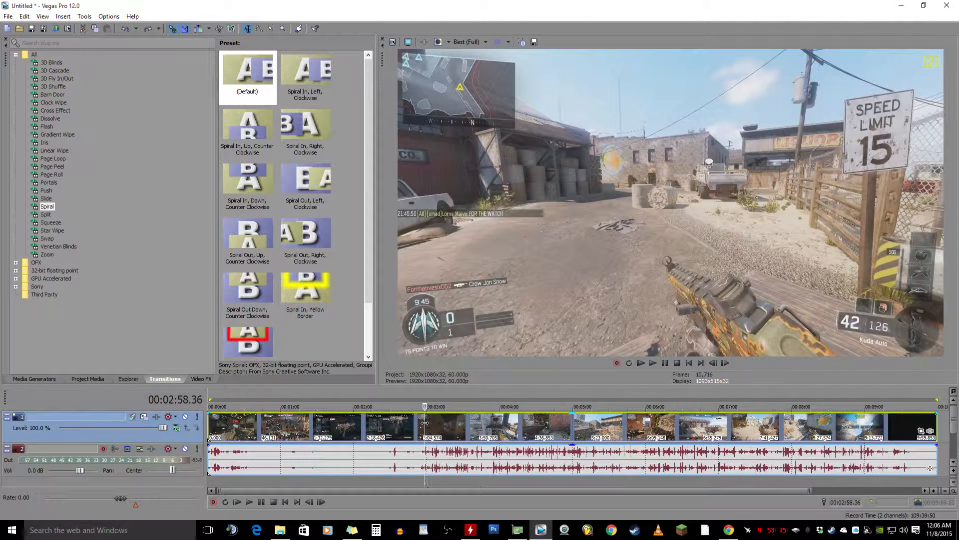
{"action": "key", "text": "s"}
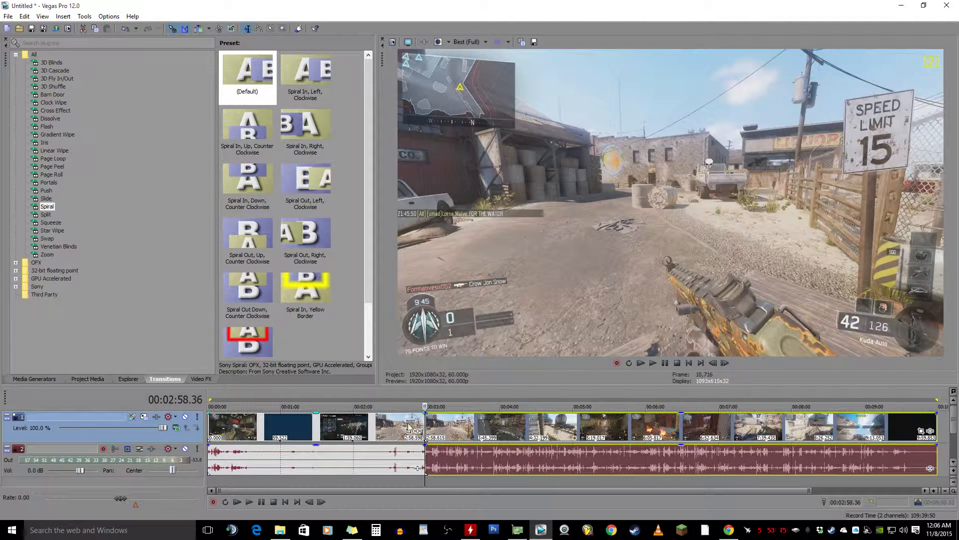
Shift the gameplay segment after the split about 10 seconds later, leaving a gap between the two segments.
{"action": "left_click", "coordinate": [384, 433]}
{"action": "key", "text": "s"}
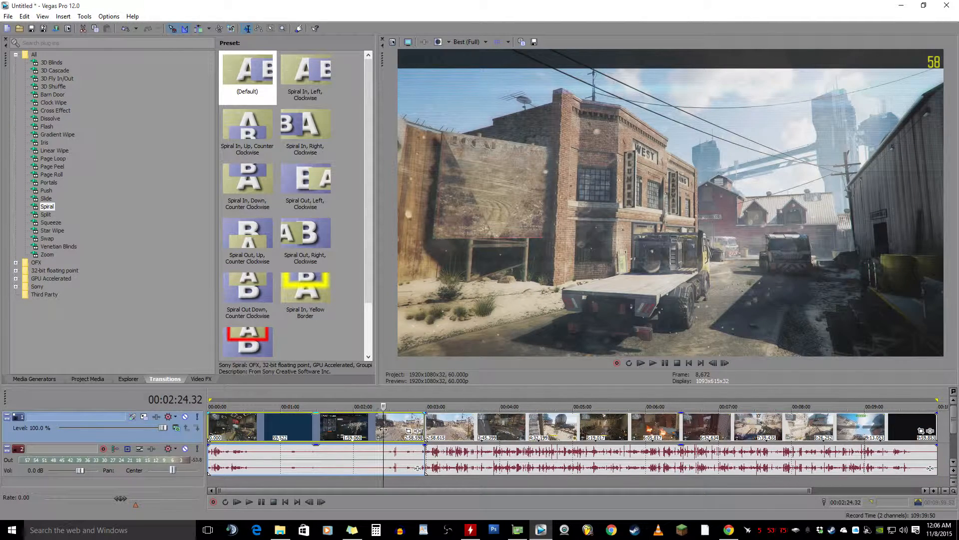
{"action": "left_click", "coordinate": [309, 430]}
{"action": "mouse_move", "coordinate": [467, 422]}
{"action": "left_mouse_down"}
{"action": "mouse_move", "coordinate": [580, 429]}
{"action": "mouse_move", "coordinate": [480, 433]}
{"action": "left_mouse_up"}
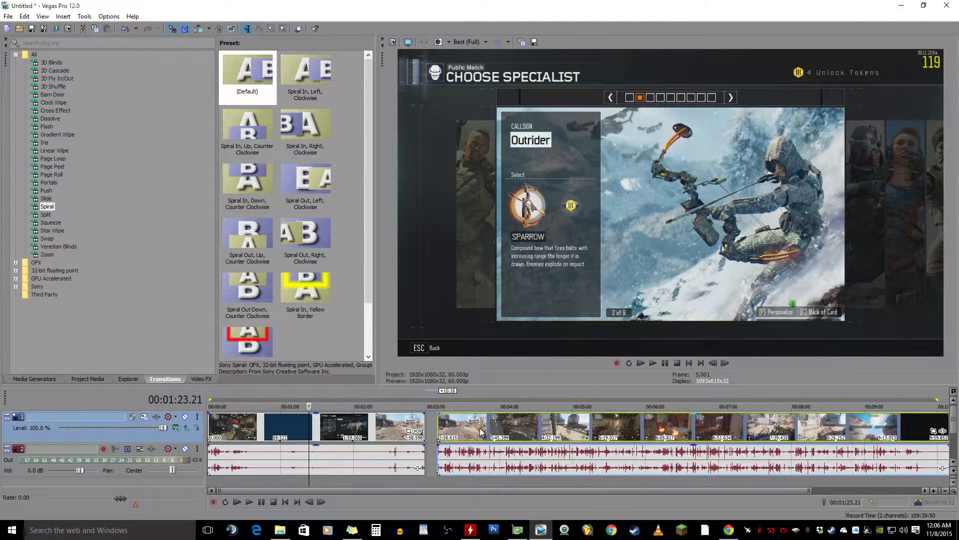
Delete the pre-match segment and move the remaining gameplay to the start of the timeline.
{"action": "left_click", "coordinate": [382, 427]}
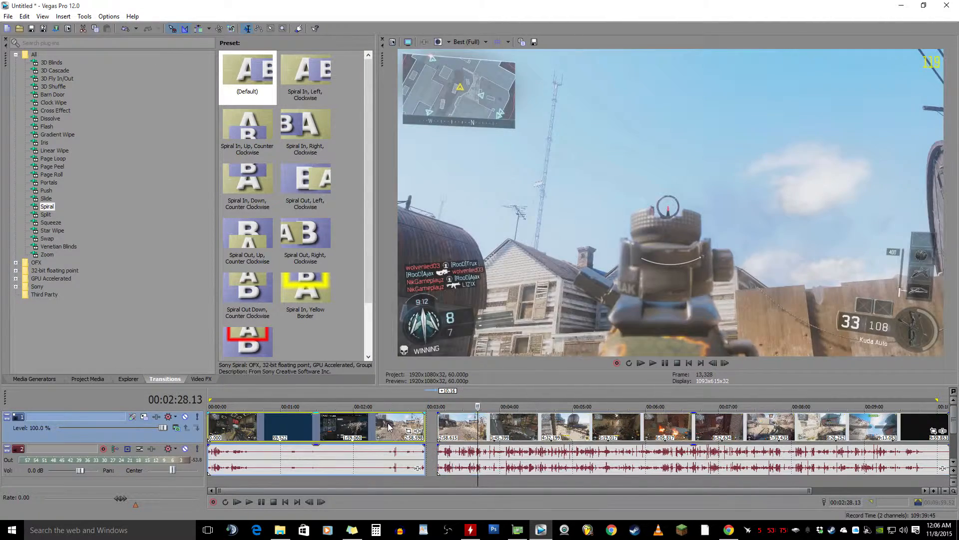
{"action": "left_click", "coordinate": [389, 426]}
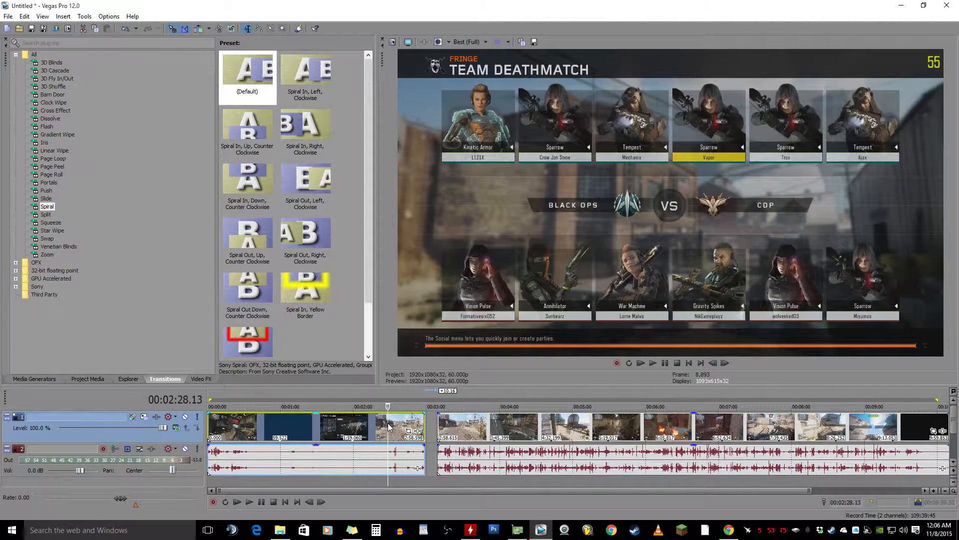
{"action": "key", "text": "Delete"}
{"action": "left_click_drag", "start_coordinate": [638, 432], "coordinate": [294, 418]}
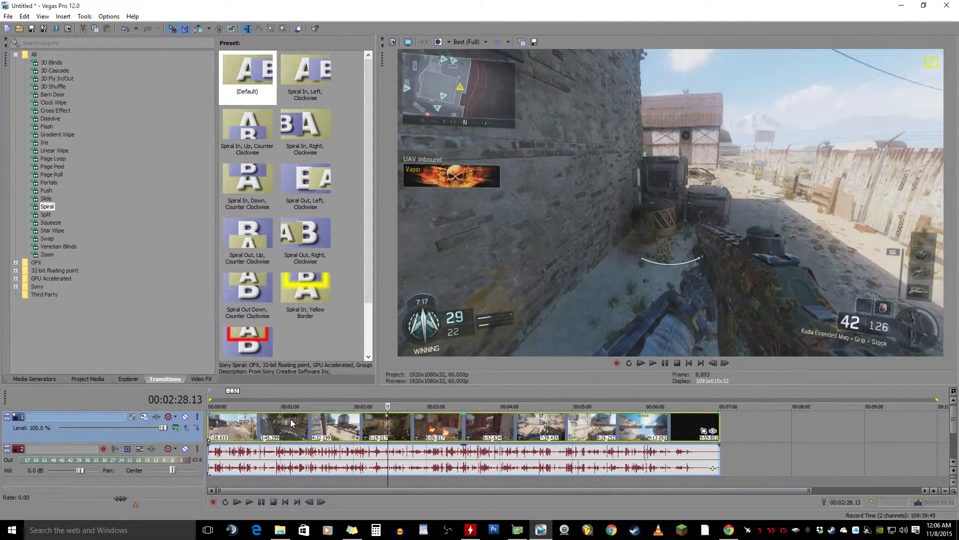
Play the opening of the trimmed gameplay clip from 0:00 and keep the clip flush with the timeline start.
{"action": "left_click", "coordinate": [209, 424]}
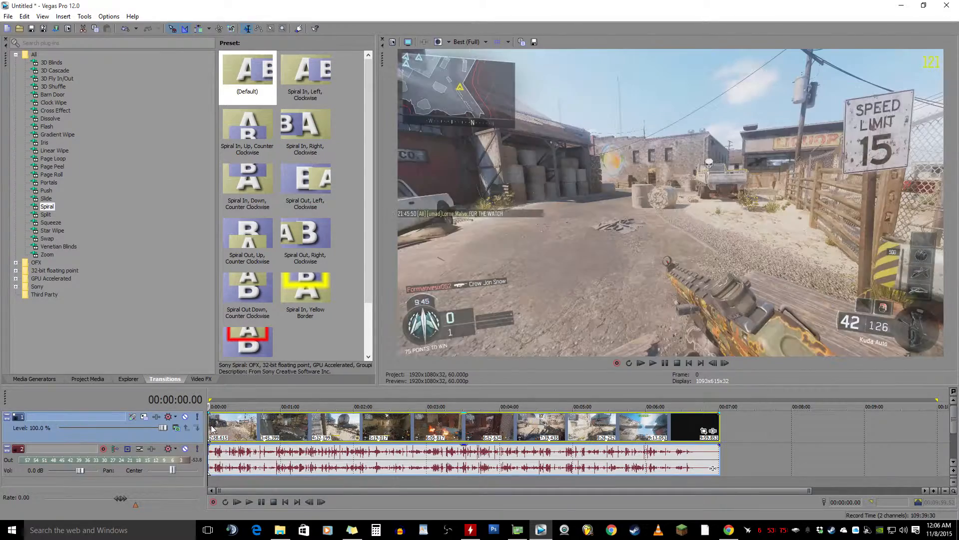
{"action": "key", "text": "space"}
{"action": "key", "text": "space"}
{"action": "left_click_drag", "start_coordinate": [231, 428], "coordinate": [180, 433]}
Find the cut between the final killcam and the winners circle and split the gameplay clip at 6:34.59.
{"action": "left_click", "coordinate": [675, 424]}
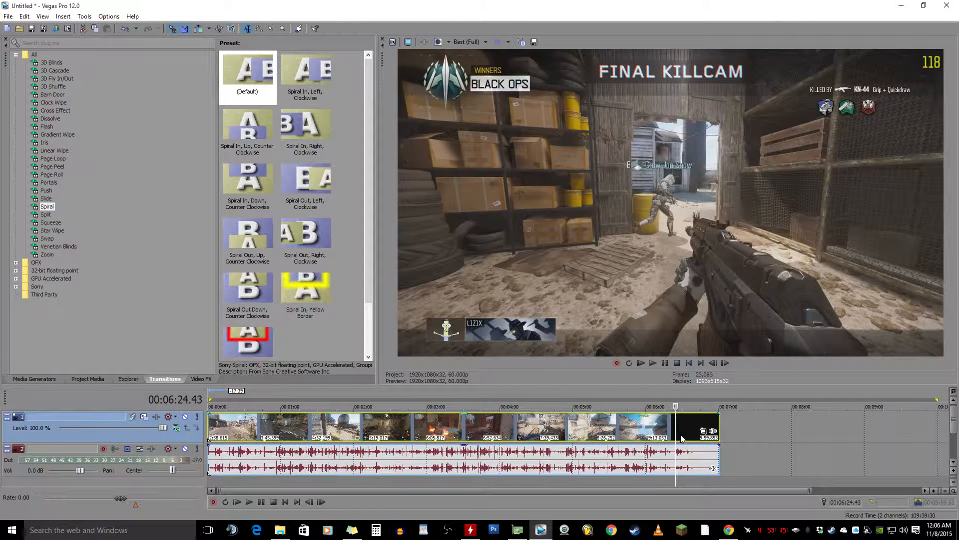
{"action": "left_click", "coordinate": [688, 424]}
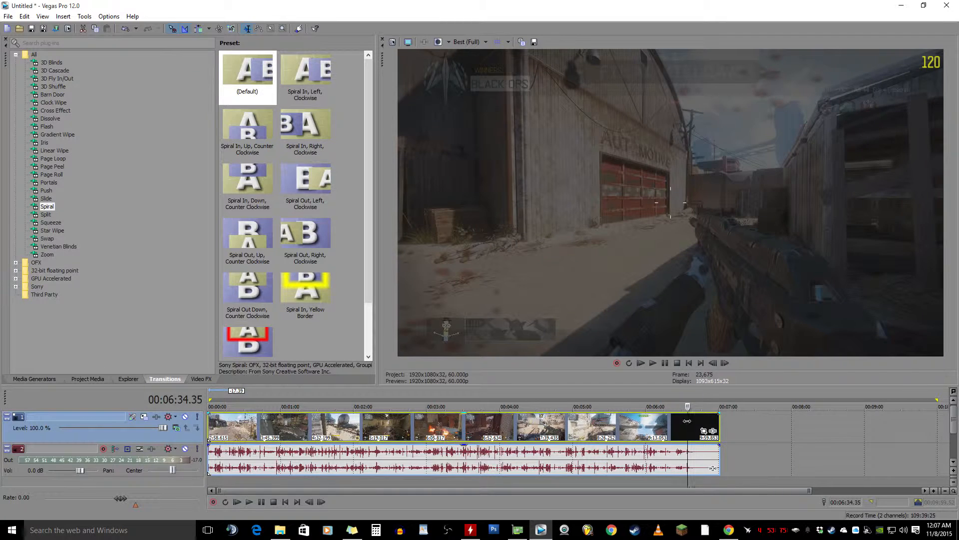
{"action": "left_click", "coordinate": [694, 424]}
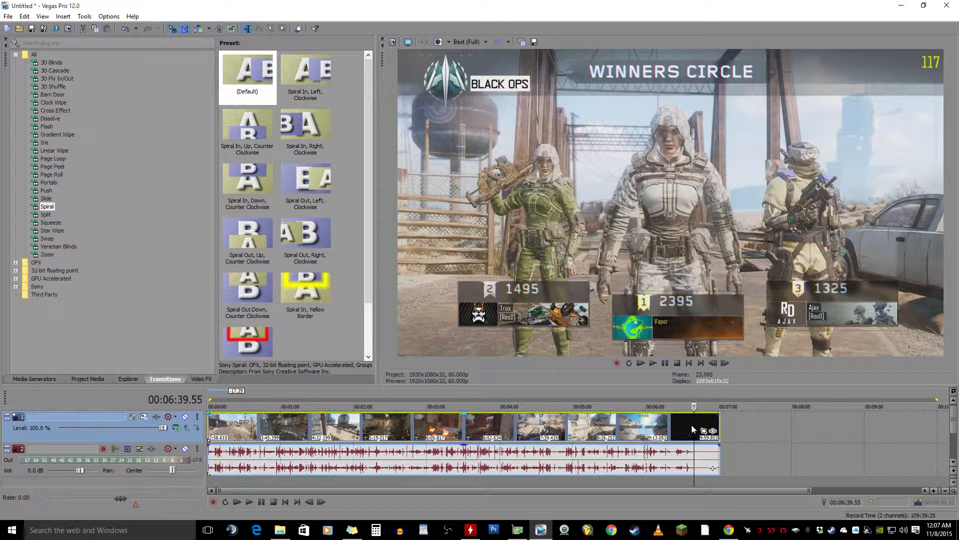
{"action": "left_click", "coordinate": [691, 425]}
{"action": "key", "text": "space"}
{"action": "key", "text": "space"}
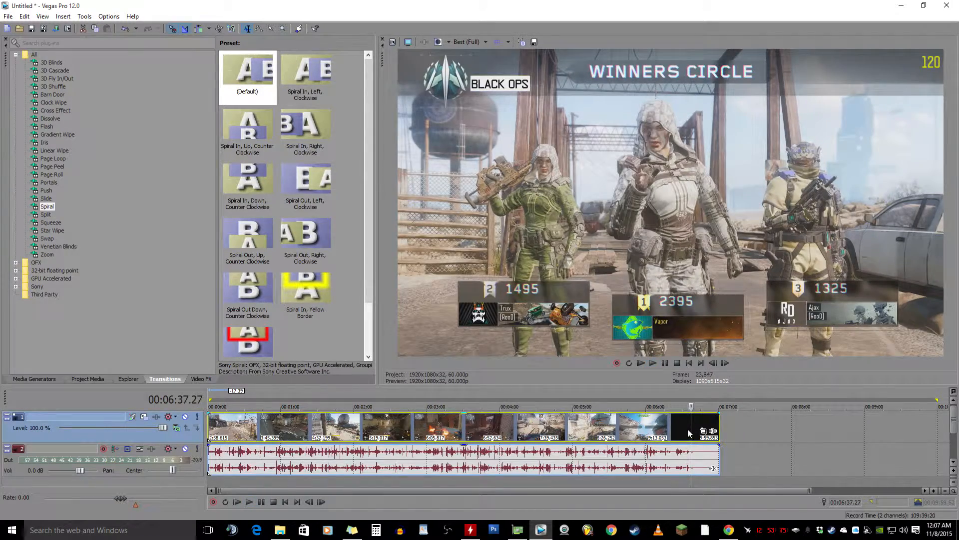
{"action": "left_click", "coordinate": [687, 428]}
{"action": "key", "text": "space"}
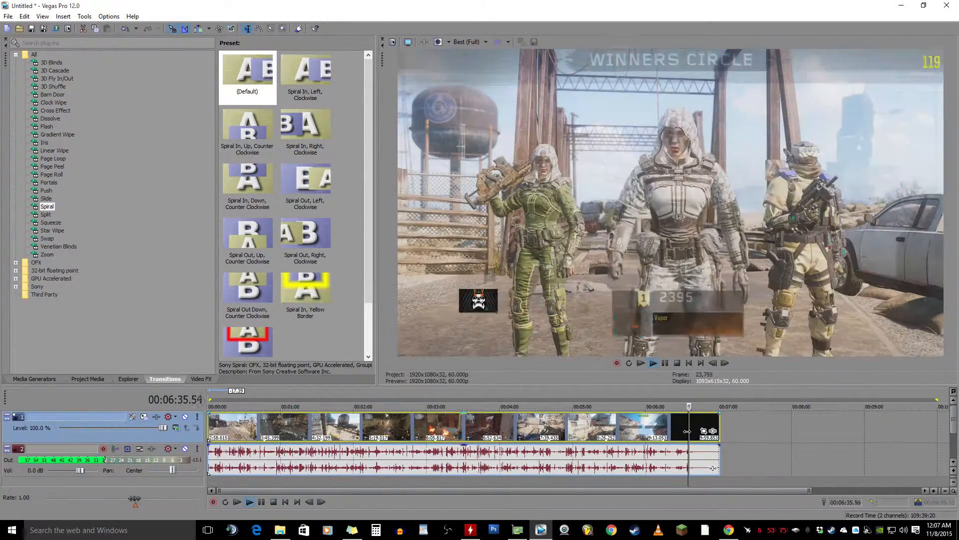
{"action": "key", "text": "space"}
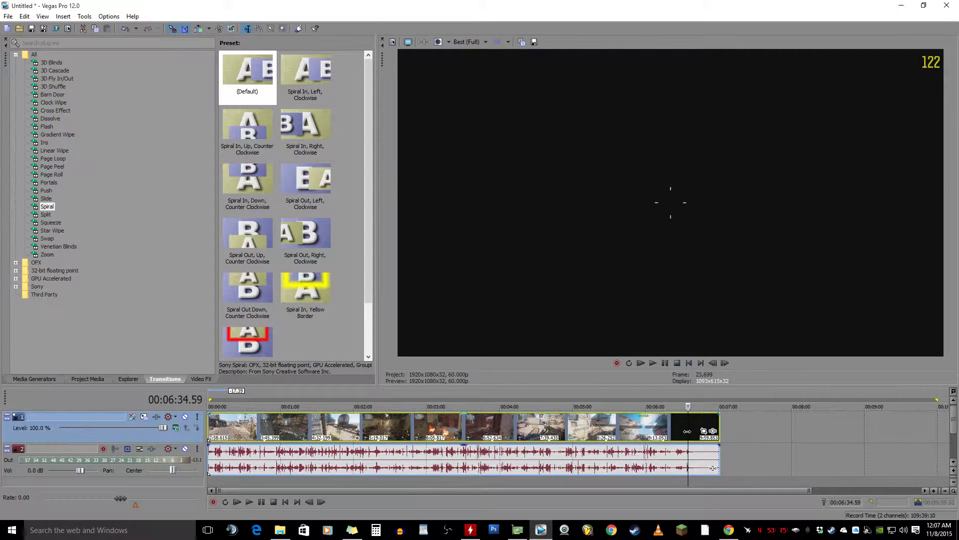
{"action": "key", "text": "s"}
Play the winners circle segment and split it at 6:41.35.
{"action": "key", "text": "space"}
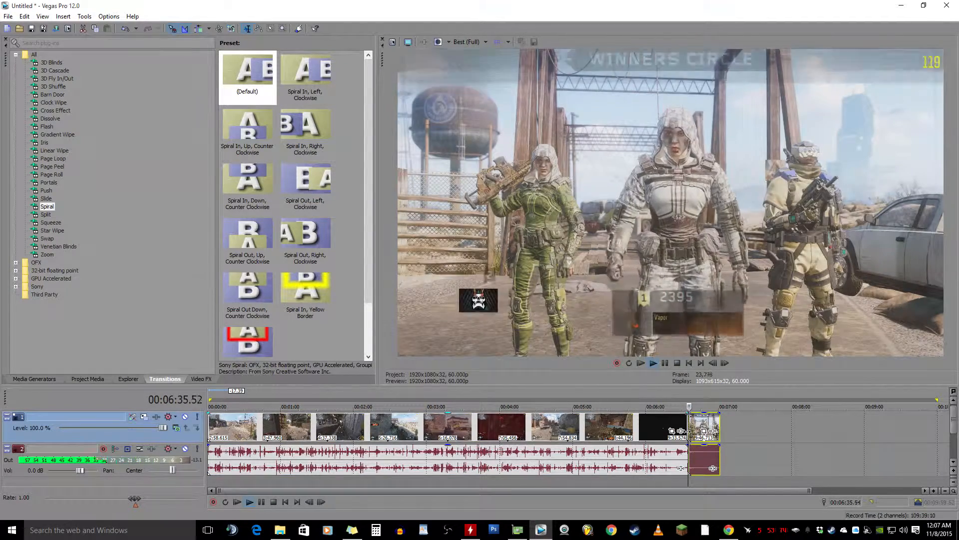
{"action": "left_click", "coordinate": [666, 364]}
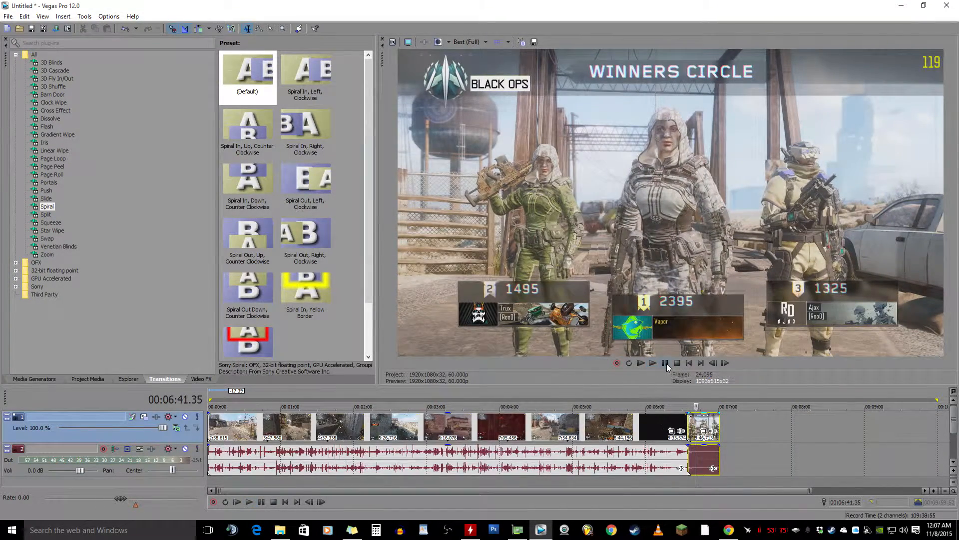
{"action": "key", "text": "s"}
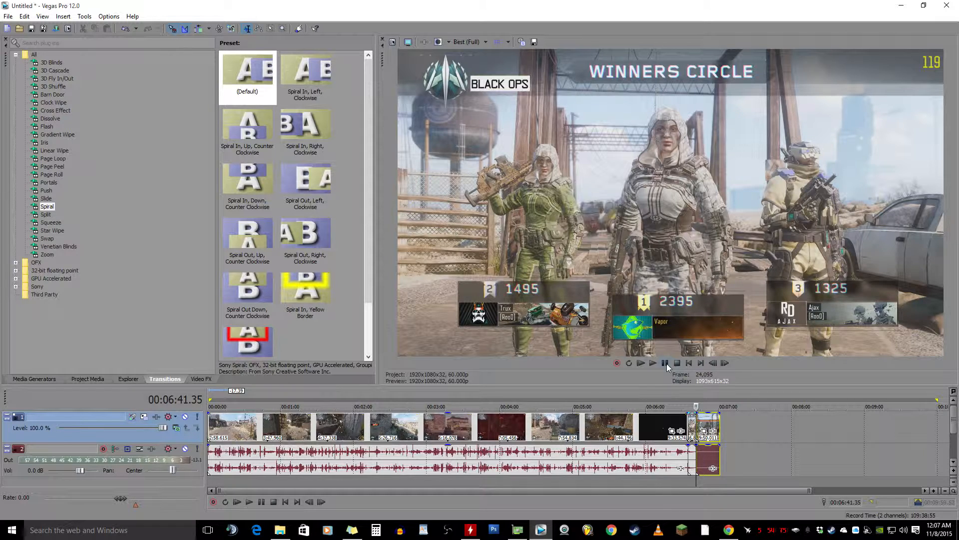
Split the end-of-match footage at 6:51.00 where the scoreboard appears, and again at about 6:55.
{"action": "key", "text": "space"}
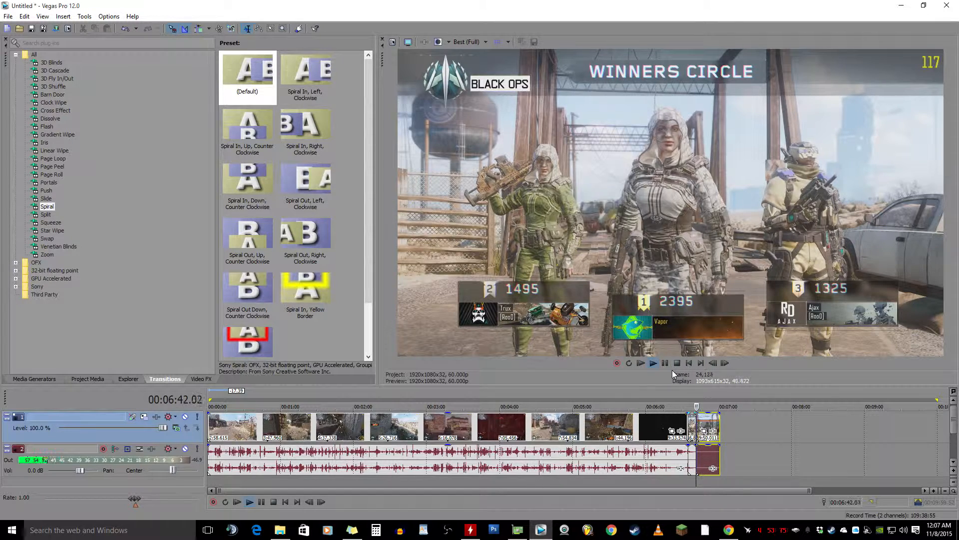
{"action": "left_click", "coordinate": [703, 424]}
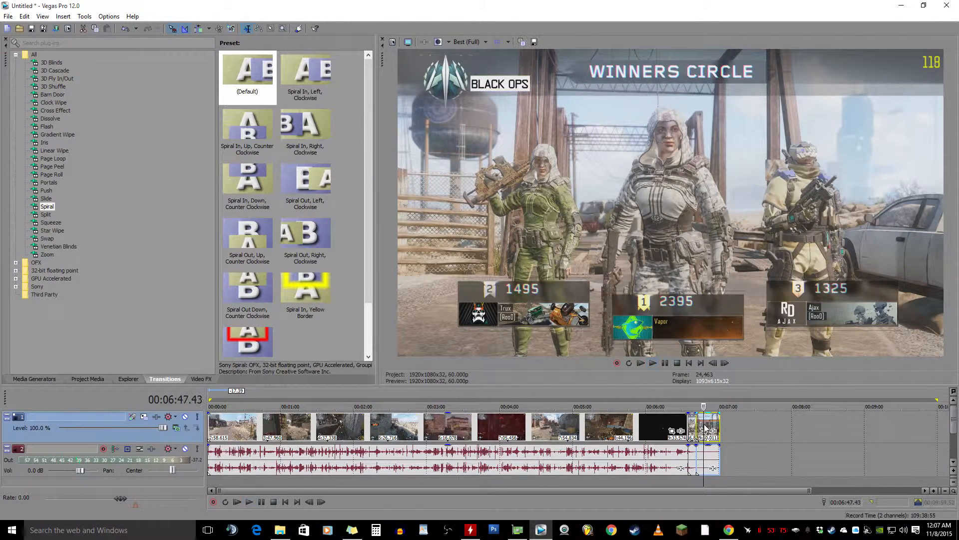
{"action": "left_click", "coordinate": [708, 427]}
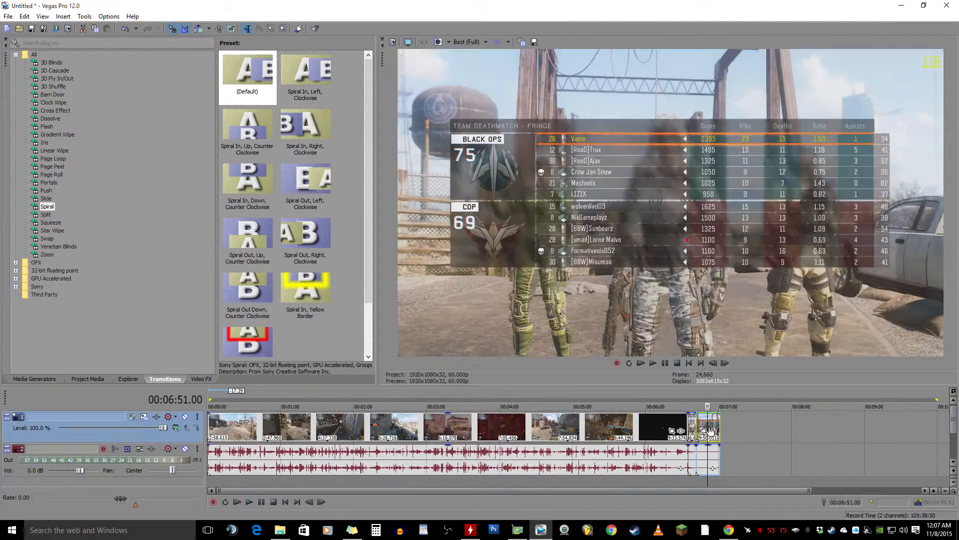
{"action": "left_click", "coordinate": [710, 430]}
{"action": "key", "text": "space"}
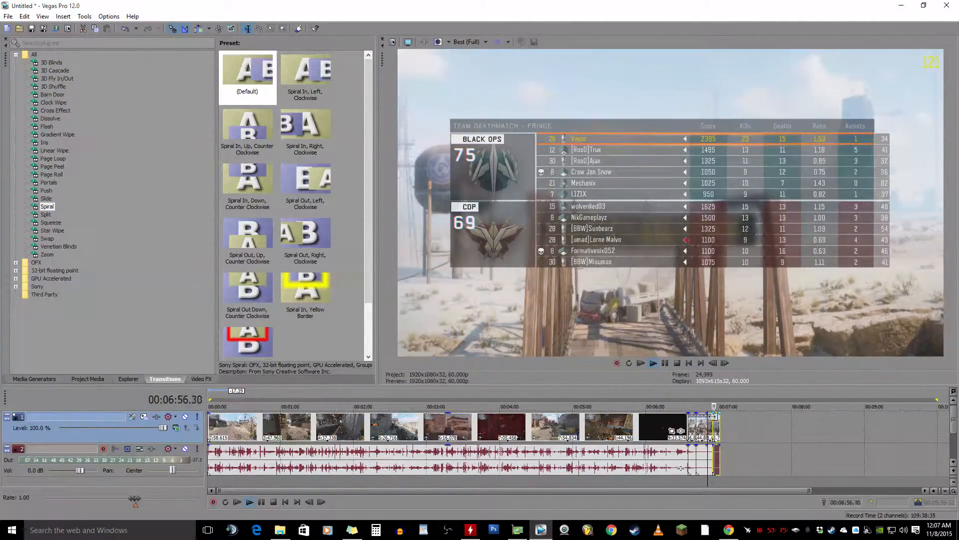
{"action": "key", "text": "Return"}
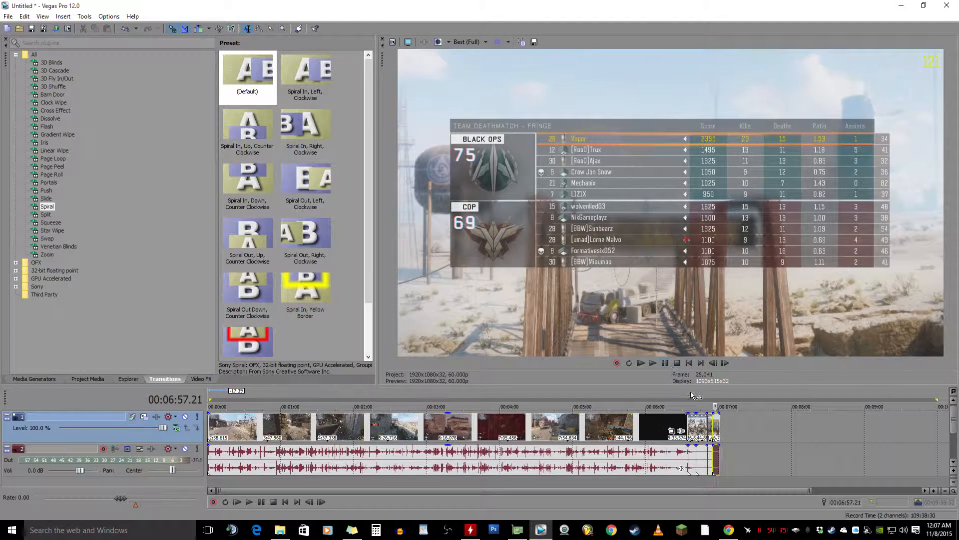
{"action": "left_click", "coordinate": [711, 425]}
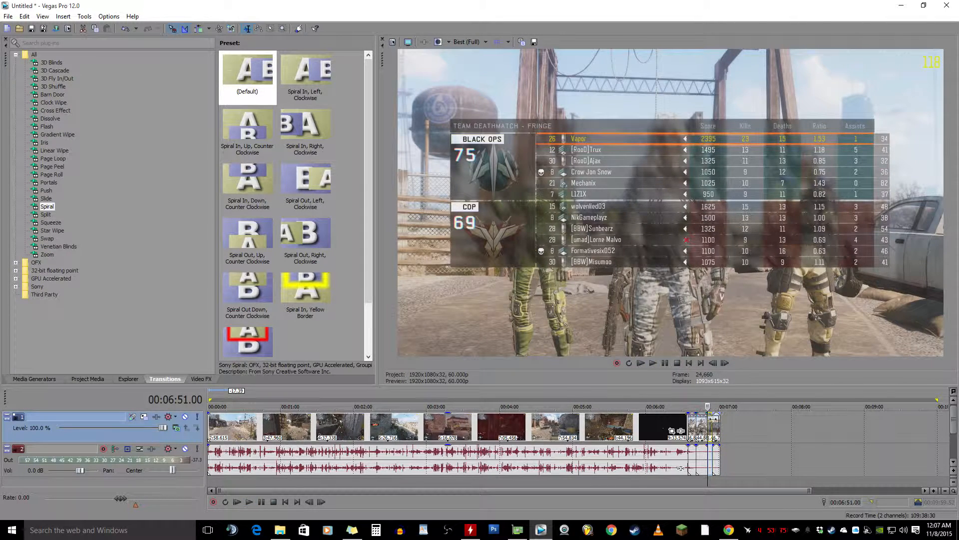
{"action": "scroll", "coordinate": [709, 425], "scroll_direction": "up", "scroll_amount": 3}
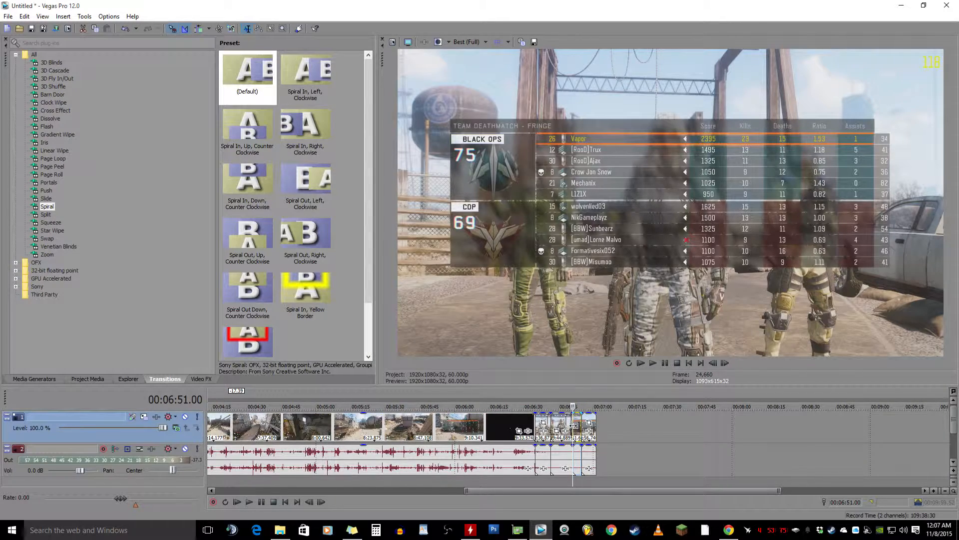
{"action": "scroll", "coordinate": [574, 425], "scroll_direction": "up", "scroll_amount": 1}
{"action": "scroll", "coordinate": [575, 425], "scroll_direction": "up", "scroll_amount": 1}
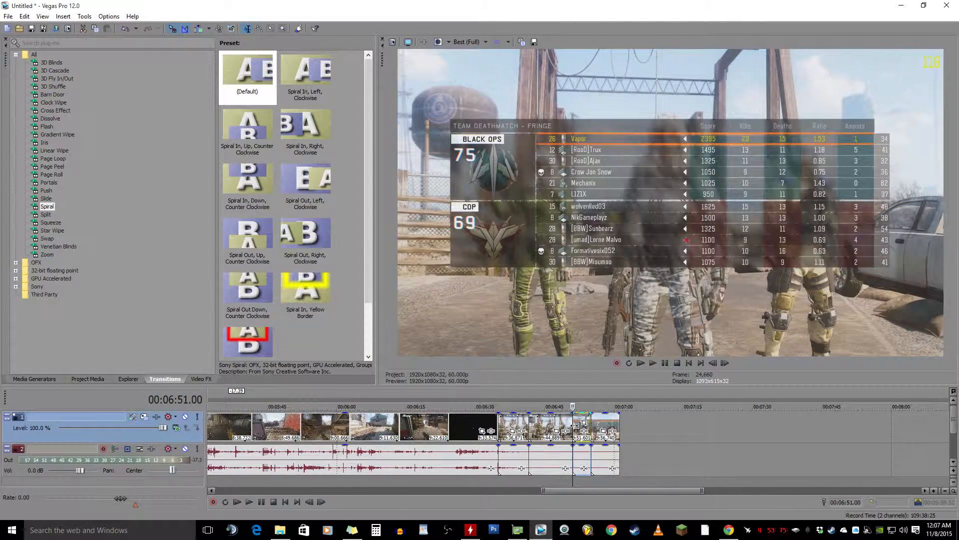
{"action": "scroll", "coordinate": [575, 425], "scroll_direction": "up", "scroll_amount": 1}
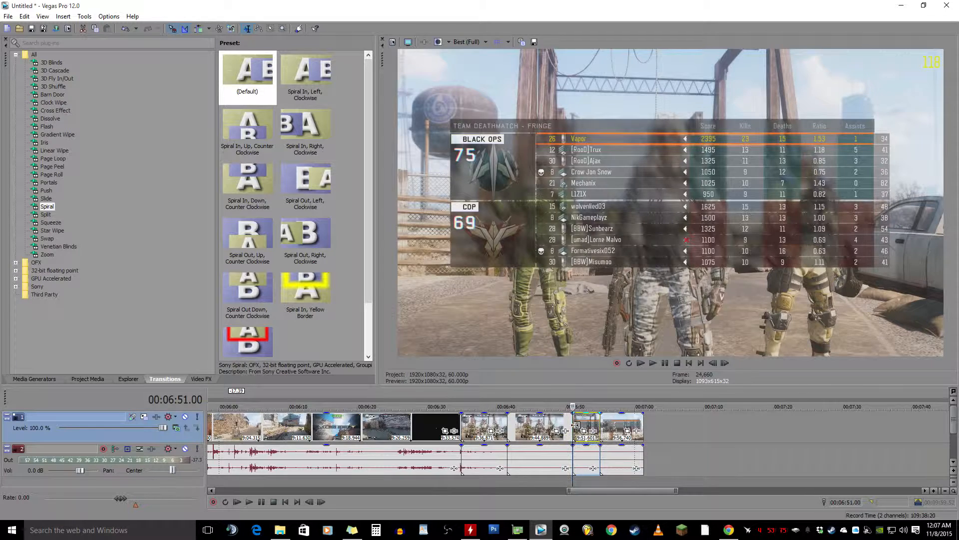
{"action": "scroll", "coordinate": [576, 426], "scroll_direction": "up", "scroll_amount": 1}
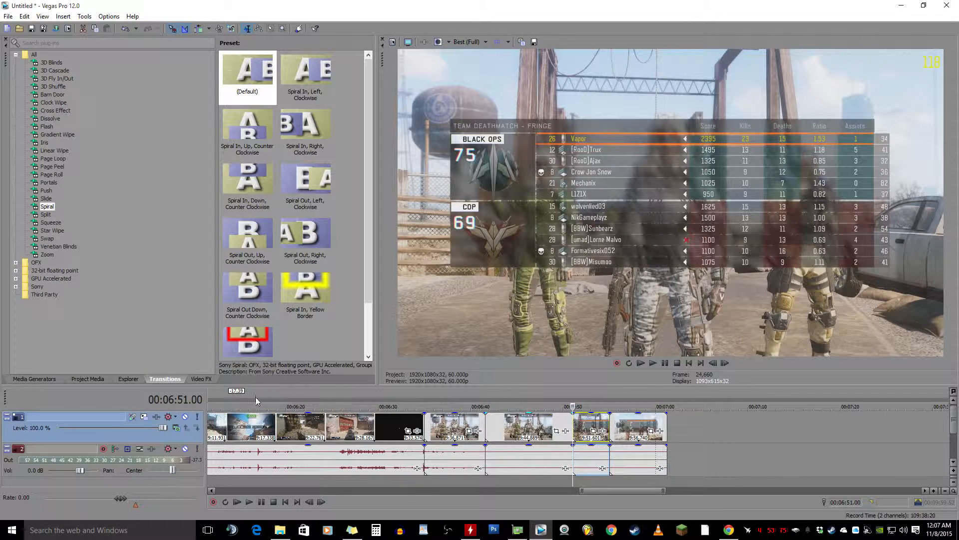
{"action": "scroll", "coordinate": [553, 426], "scroll_direction": "down", "scroll_amount": 1}
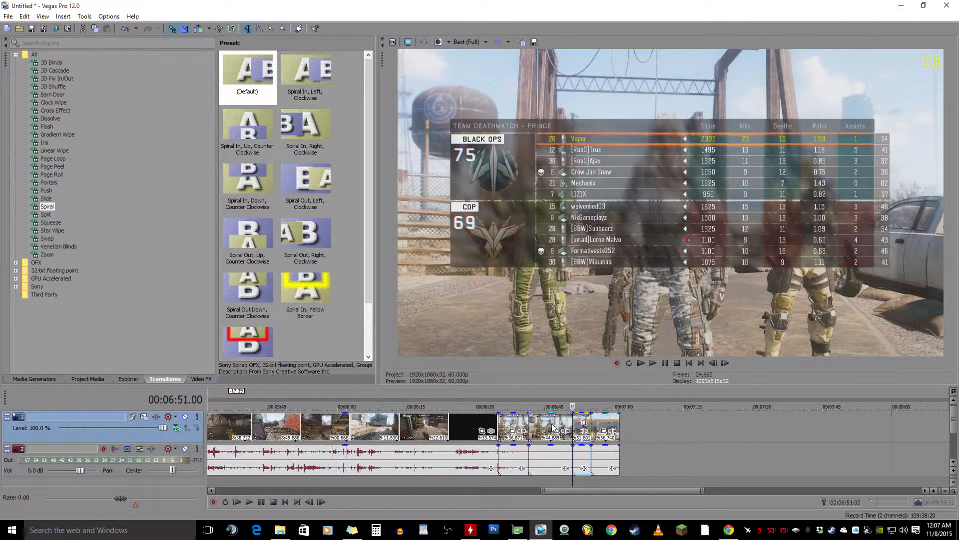
{"action": "left_click", "coordinate": [717, 433]}
{"action": "left_click", "coordinate": [565, 430]}
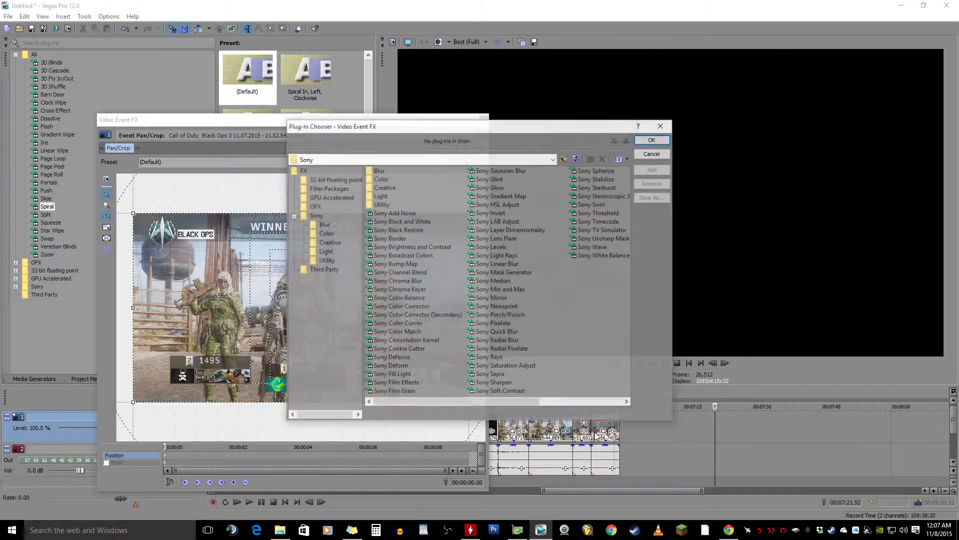
{"action": "left_click", "coordinate": [652, 153]}
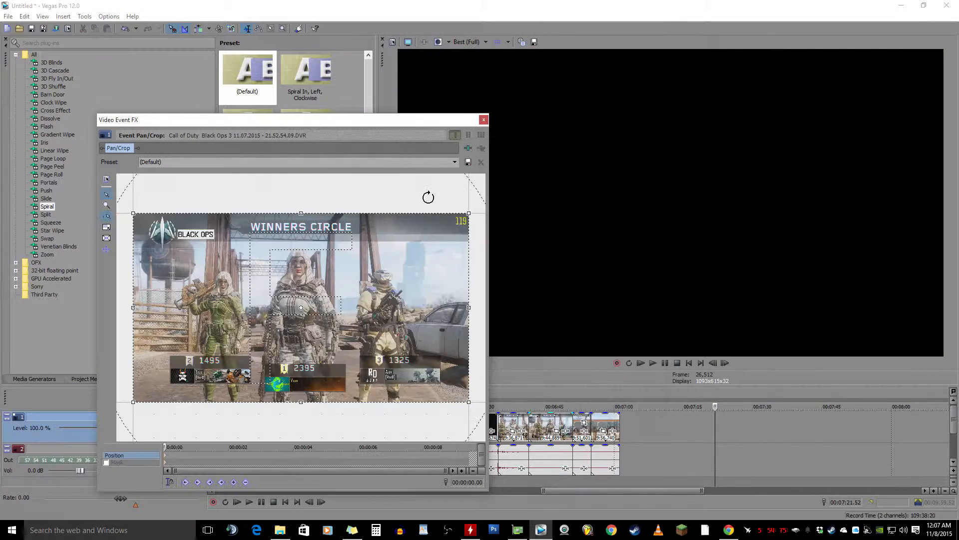
{"action": "left_click", "coordinate": [483, 119]}
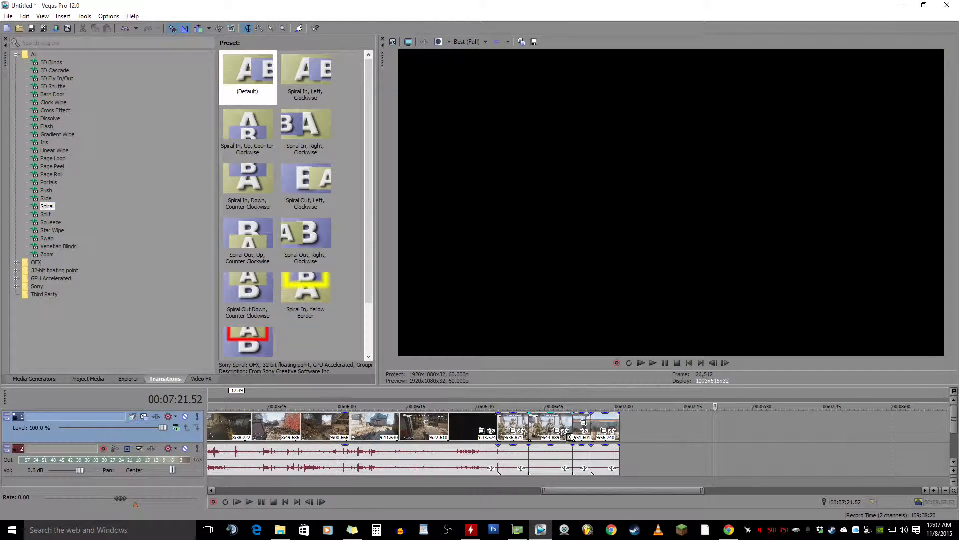
Delete the leftover footage after the split at about 6:55, behind the scoreboard segment.
{"action": "scroll", "coordinate": [571, 432], "scroll_direction": "up", "scroll_amount": 8}
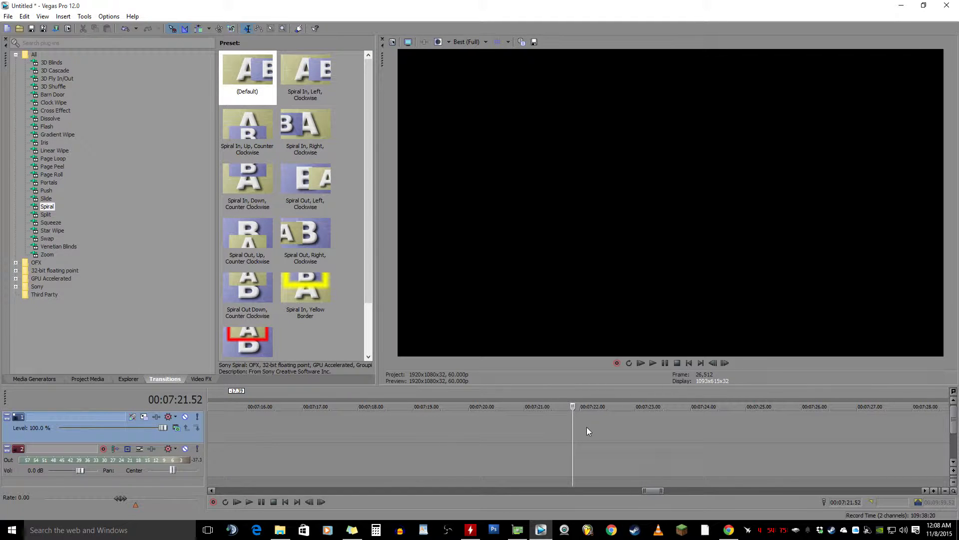
{"action": "scroll", "coordinate": [584, 425], "scroll_direction": "down", "scroll_amount": 6}
{"action": "scroll", "coordinate": [583, 424], "scroll_direction": "down", "scroll_amount": 4}
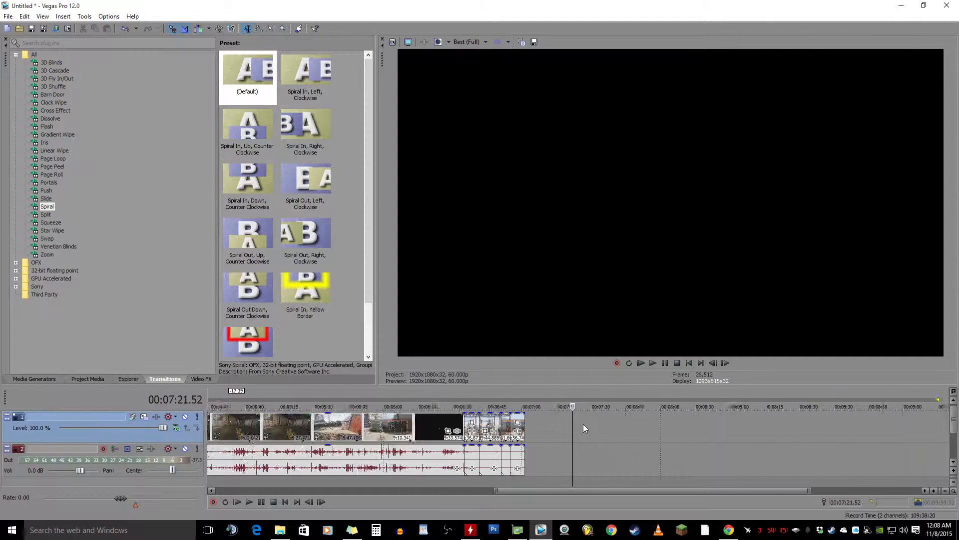
{"action": "left_click", "coordinate": [517, 429]}
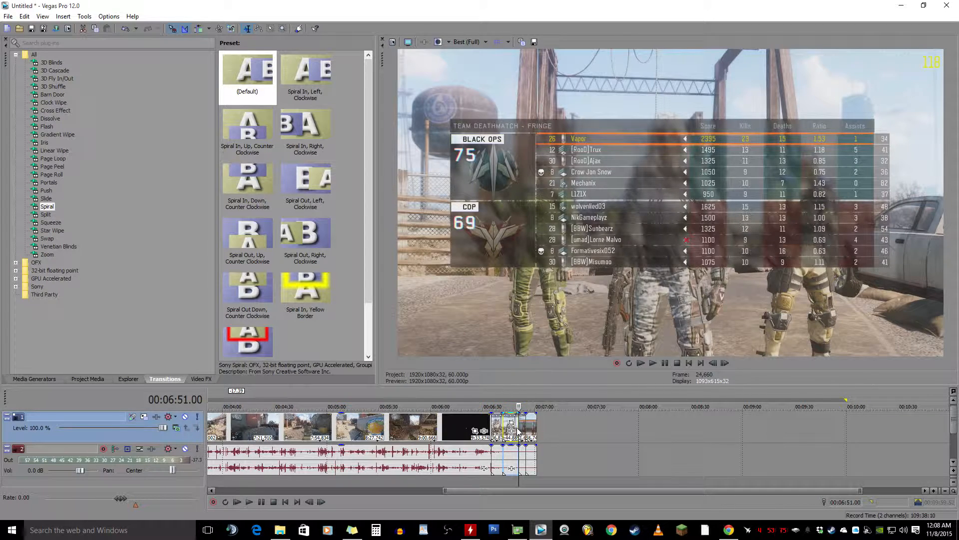
{"action": "scroll", "coordinate": [518, 431], "scroll_direction": "up", "scroll_amount": 6}
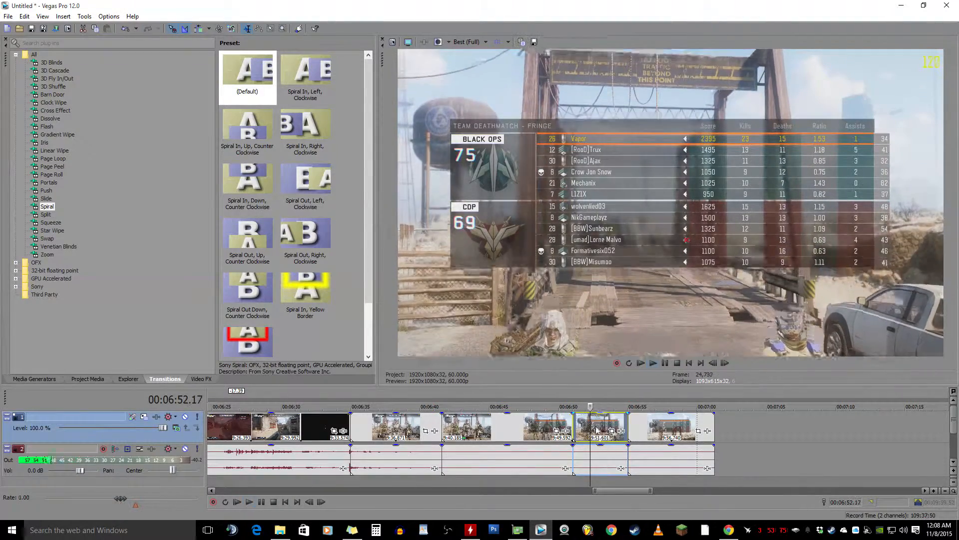
{"action": "left_click", "coordinate": [642, 431]}
{"action": "key", "text": "Delete"}
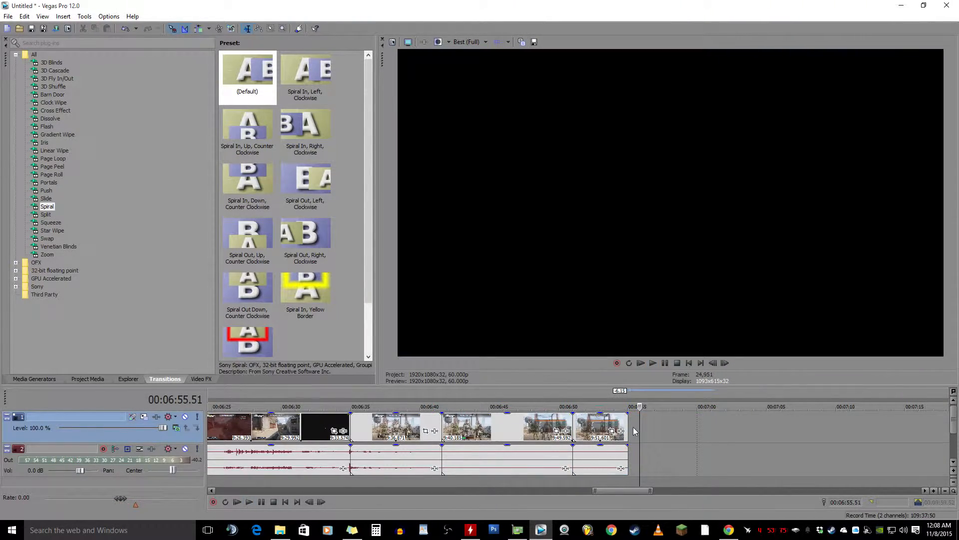
Delete the segment between 6:41.35 and 6:51.00 and move the scoreboard clip flush against the end of the winners circle clip.
{"action": "left_click", "coordinate": [499, 432]}
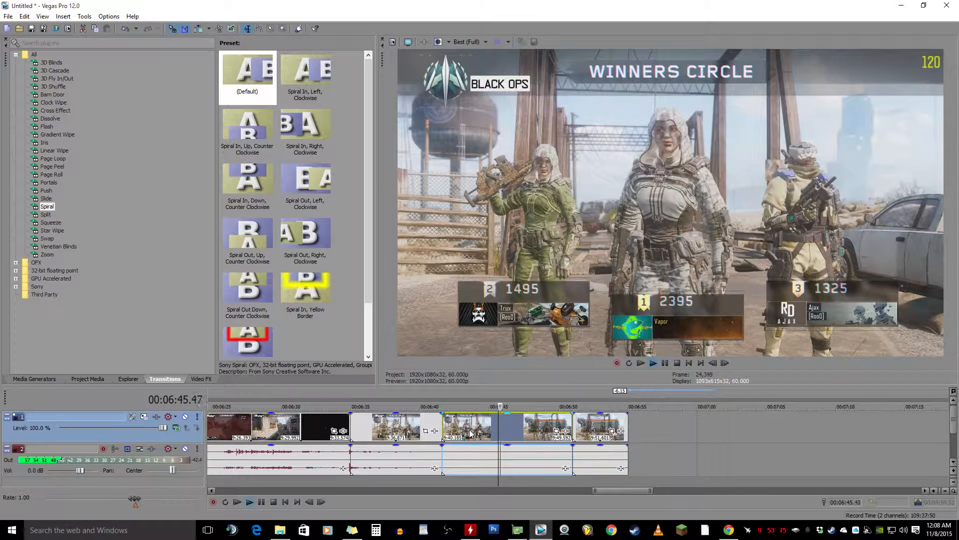
{"action": "left_click", "coordinate": [475, 432]}
{"action": "key", "text": "Delete"}
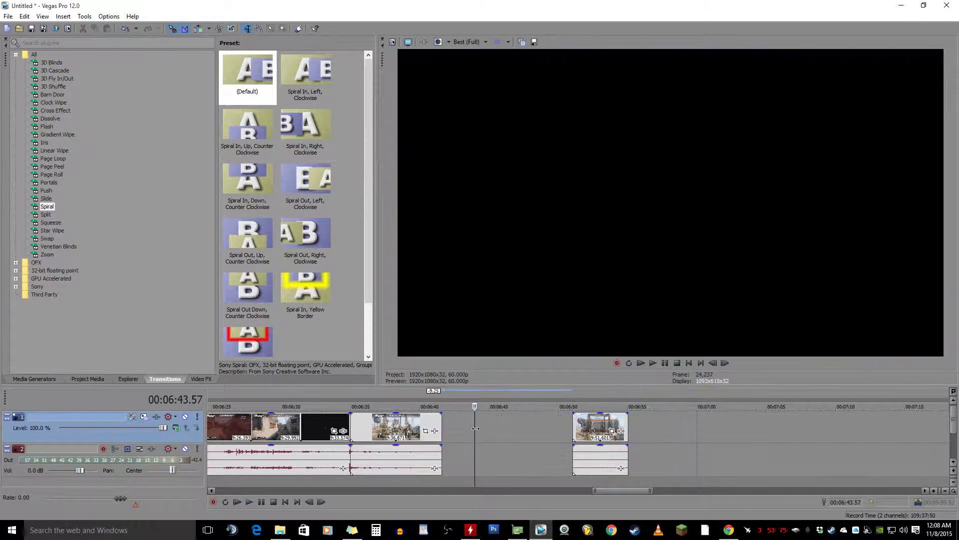
{"action": "left_click_drag", "start_coordinate": [601, 427], "coordinate": [470, 427]}
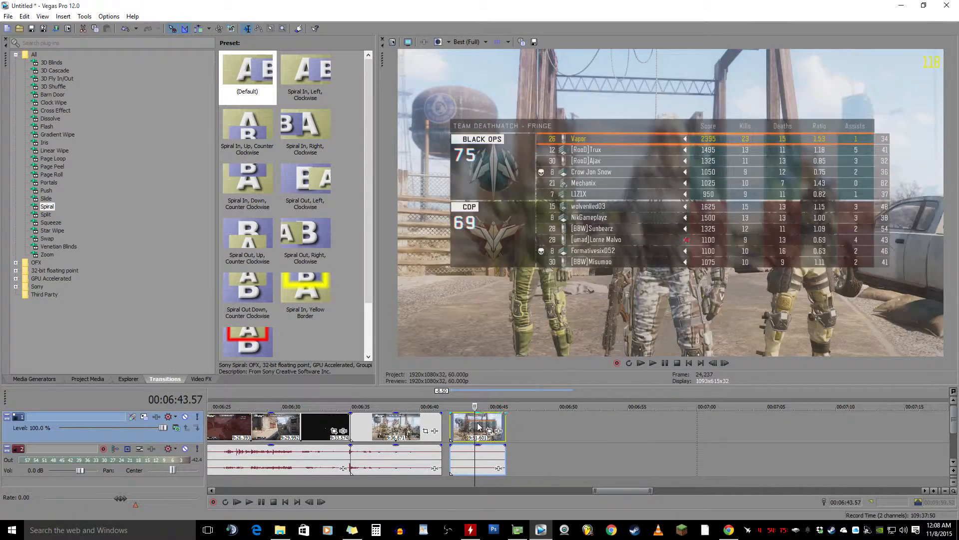
{"action": "left_click", "coordinate": [434, 421]}
{"action": "key", "text": "space"}
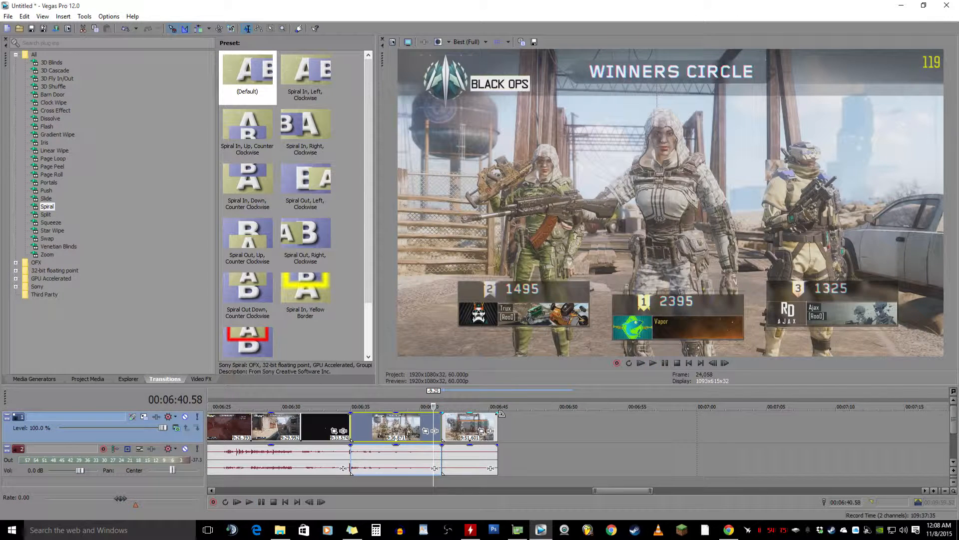
Add a fade-out of about 3 seconds to the scoreboard clip, give it the third fade curve, and play the fade.
{"action": "mouse_move", "coordinate": [499, 412]}
{"action": "left_mouse_down"}
{"action": "mouse_move", "coordinate": [476, 413]}
{"action": "mouse_move", "coordinate": [498, 413]}
{"action": "left_mouse_up"}
{"action": "left_click_drag", "start_coordinate": [498, 412], "coordinate": [455, 418]}
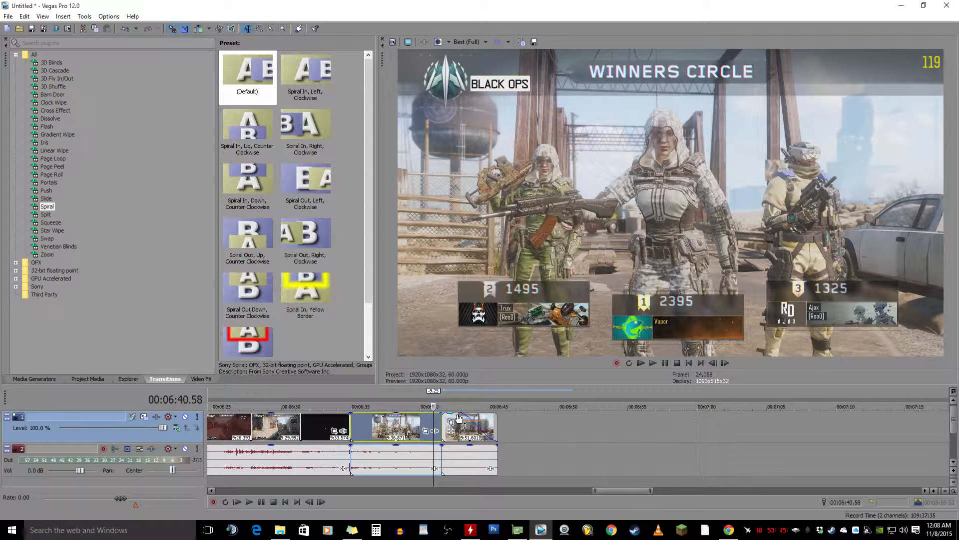
{"action": "right_click", "coordinate": [460, 412]}
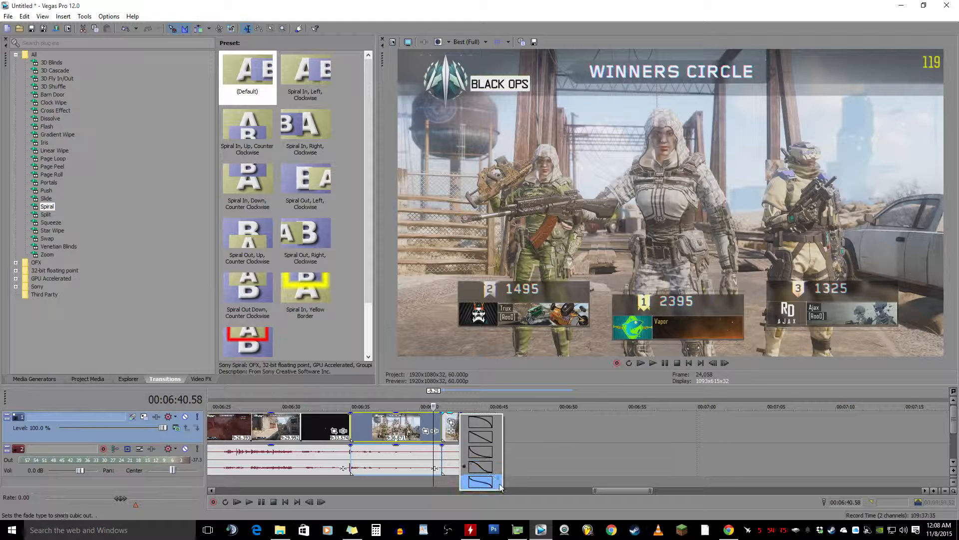
{"action": "left_click", "coordinate": [480, 452]}
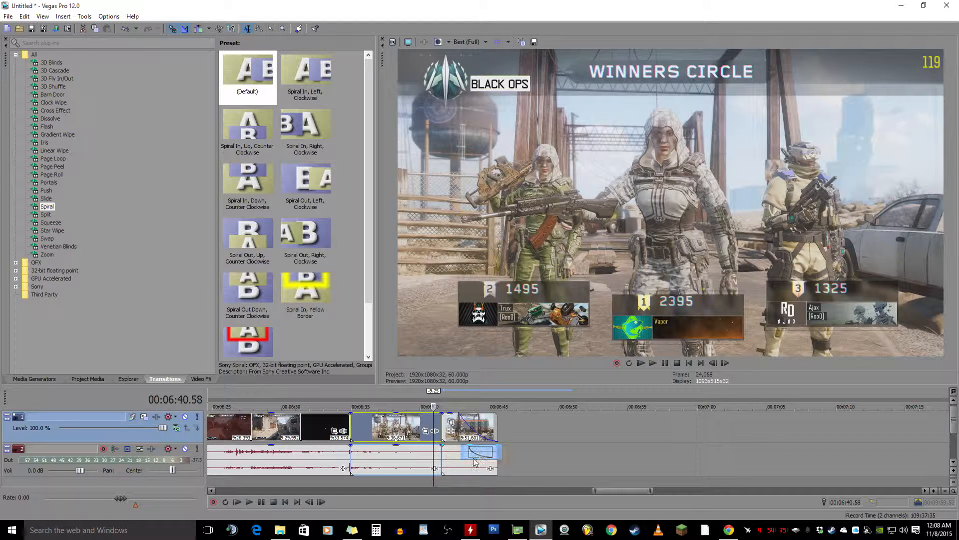
{"action": "key", "text": "space"}
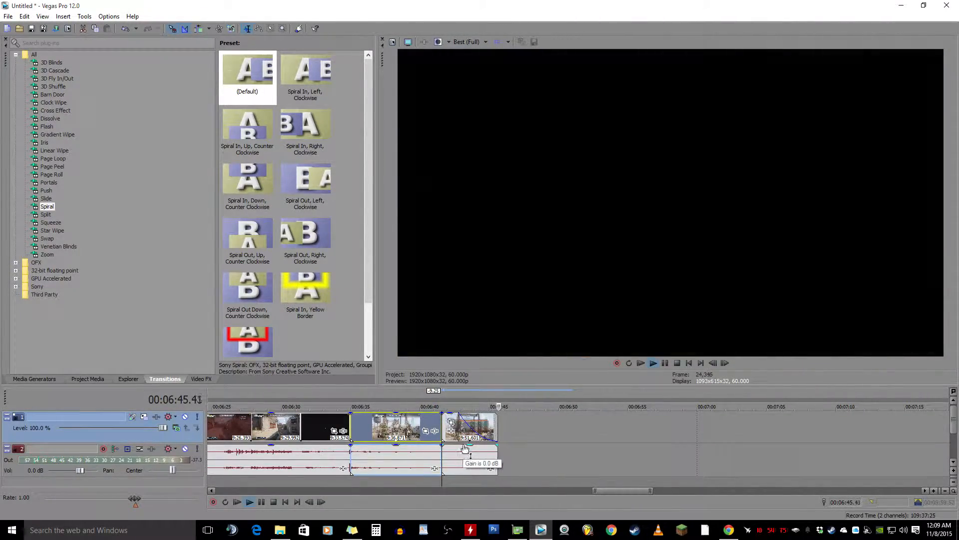
{"action": "key", "text": "space"}
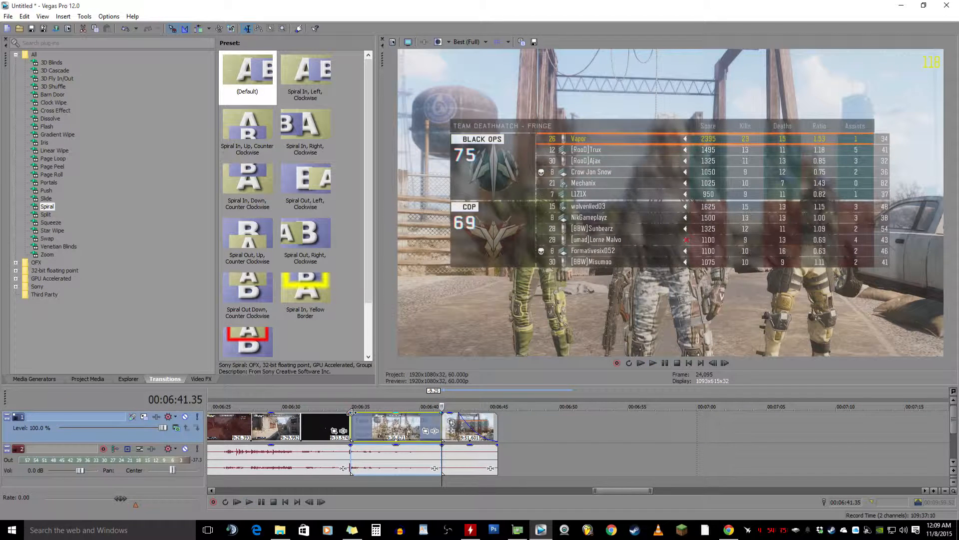
Add short fades at both ends of the winners circle clip, give the fade-out the first curve, and play from 6:34.26.
{"action": "left_click_drag", "start_coordinate": [352, 413], "coordinate": [367, 413]}
{"action": "left_click_drag", "start_coordinate": [442, 412], "coordinate": [423, 413]}
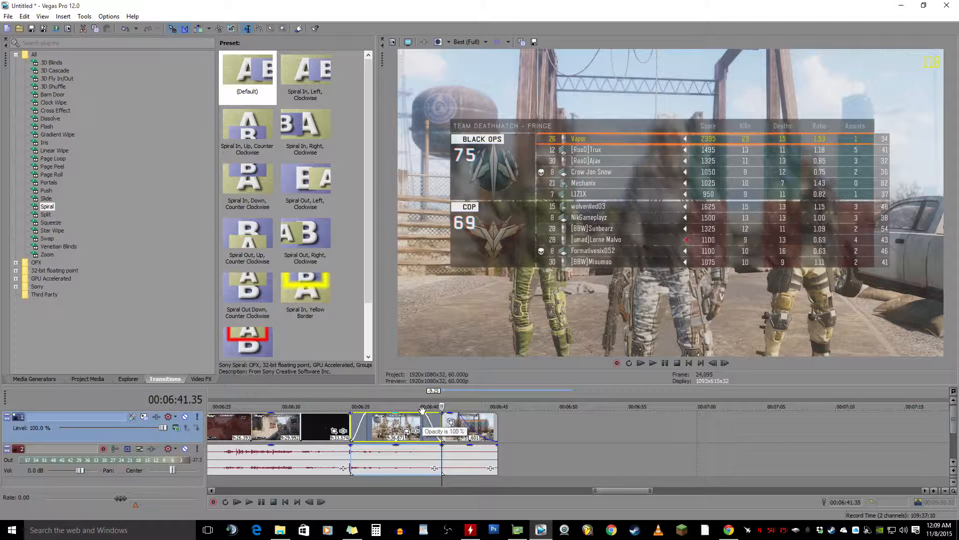
{"action": "right_click", "coordinate": [426, 415]}
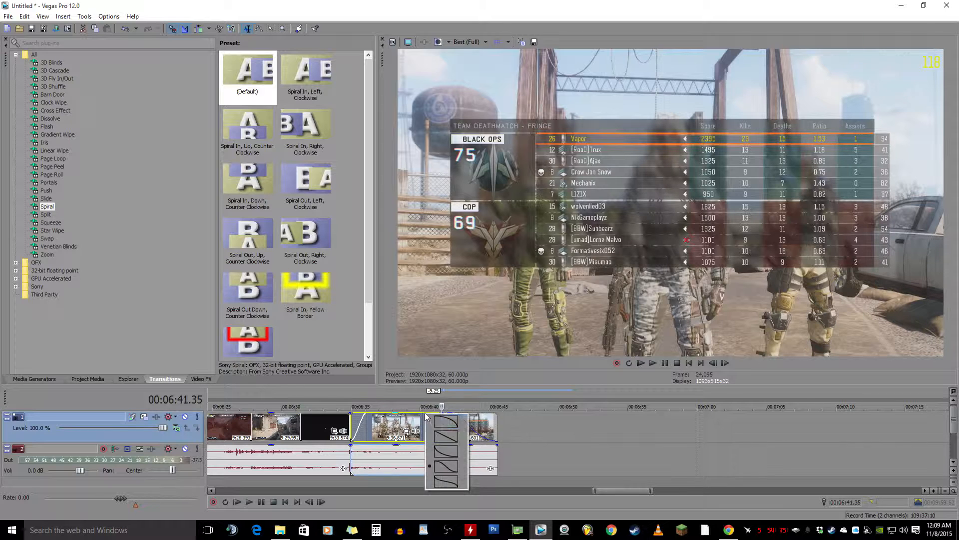
{"action": "left_click", "coordinate": [454, 421]}
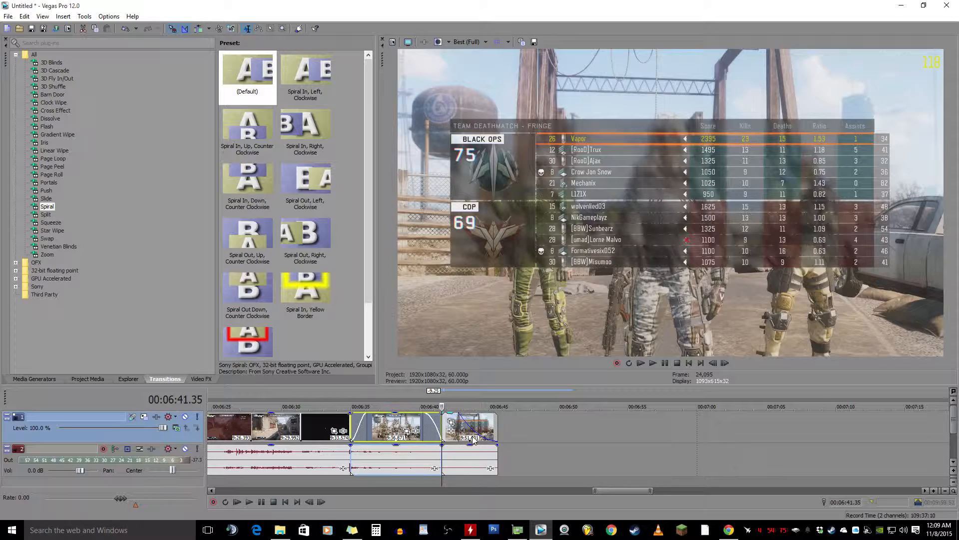
{"action": "left_click", "coordinate": [343, 423]}
{"action": "key", "text": "space"}
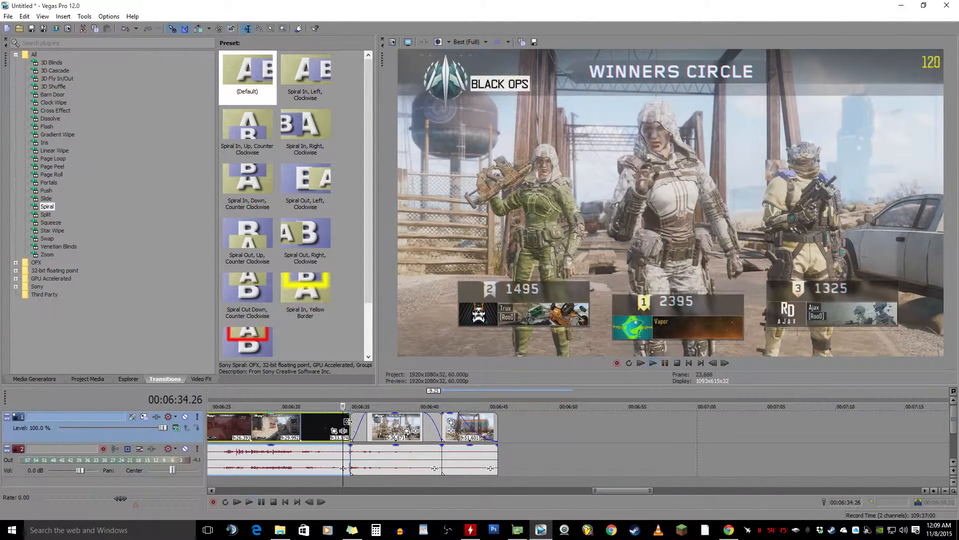
{"action": "key", "text": "space"}
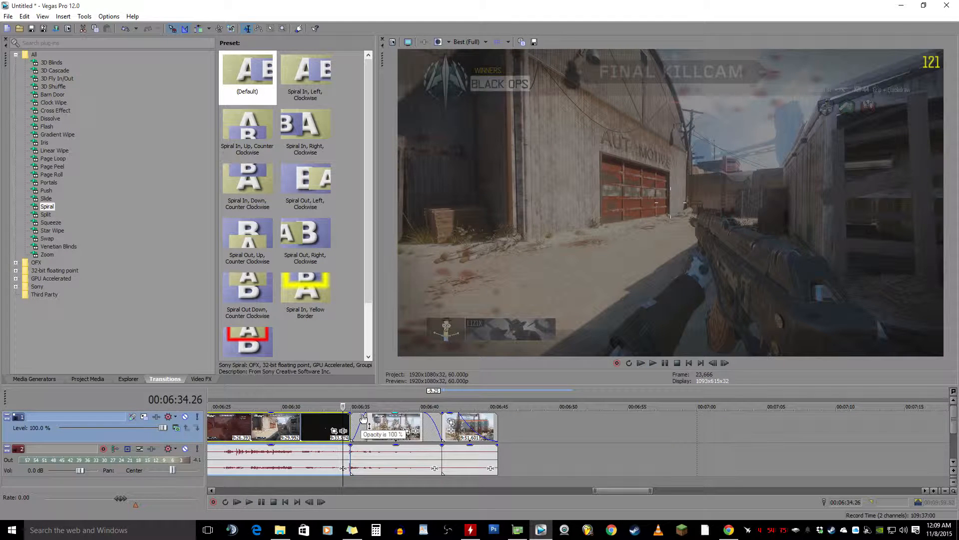
Change the winners circle clip's fade-in to the third curve, lengthen it to about 00:00:01.40, and play it back.
{"action": "right_click", "coordinate": [368, 417]}
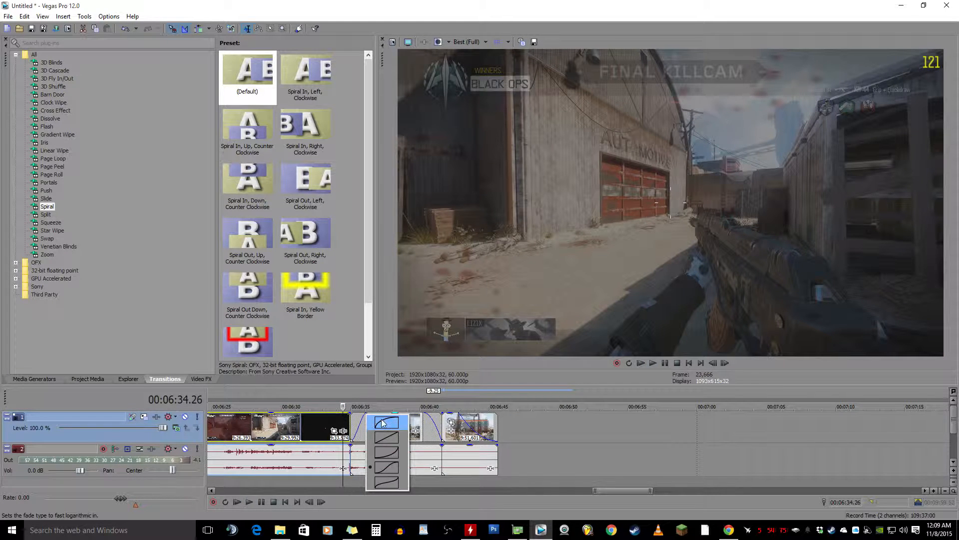
{"action": "left_click", "coordinate": [388, 456]}
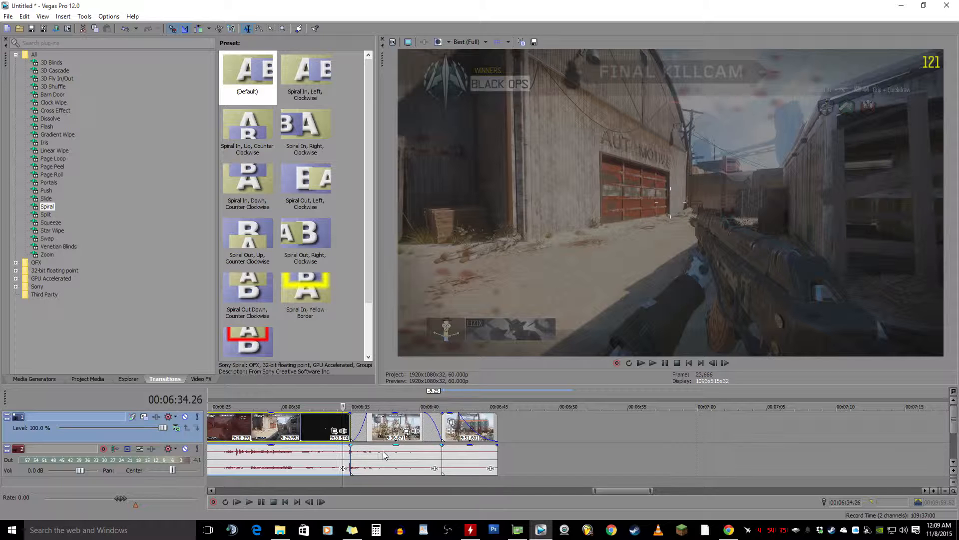
{"action": "left_click_drag", "start_coordinate": [367, 415], "coordinate": [371, 416]}
{"action": "key", "text": "space"}
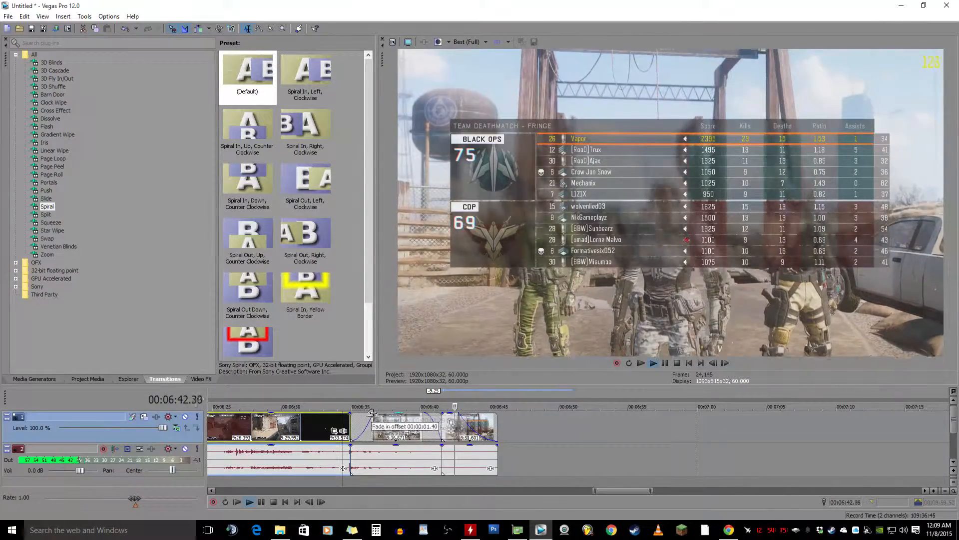
Lengthen the winners circle clip's fade-in slightly more and its fade-out to 00:00:02.31, playing back the adjusted fades.
{"action": "left_click_drag", "start_coordinate": [372, 413], "coordinate": [378, 413]}
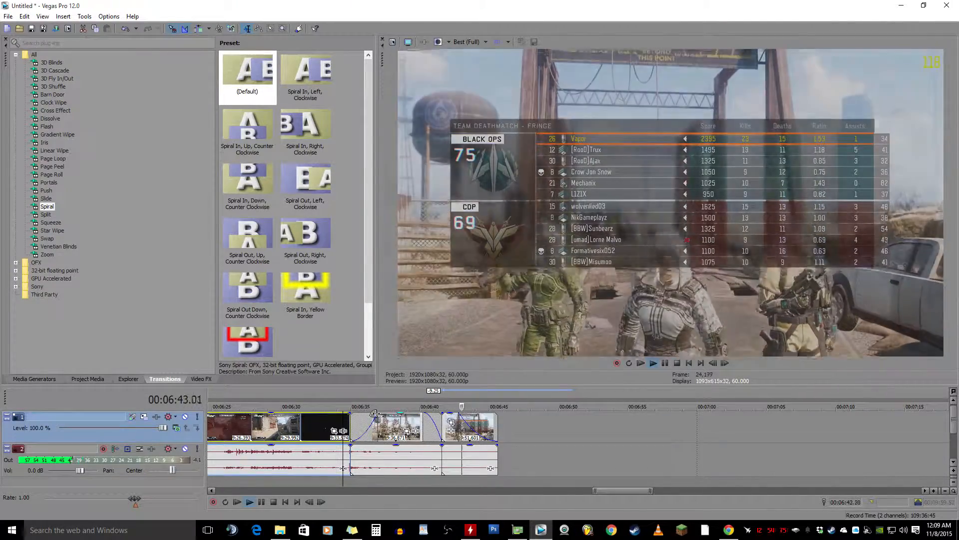
{"action": "key", "text": "space"}
{"action": "key", "text": "space"}
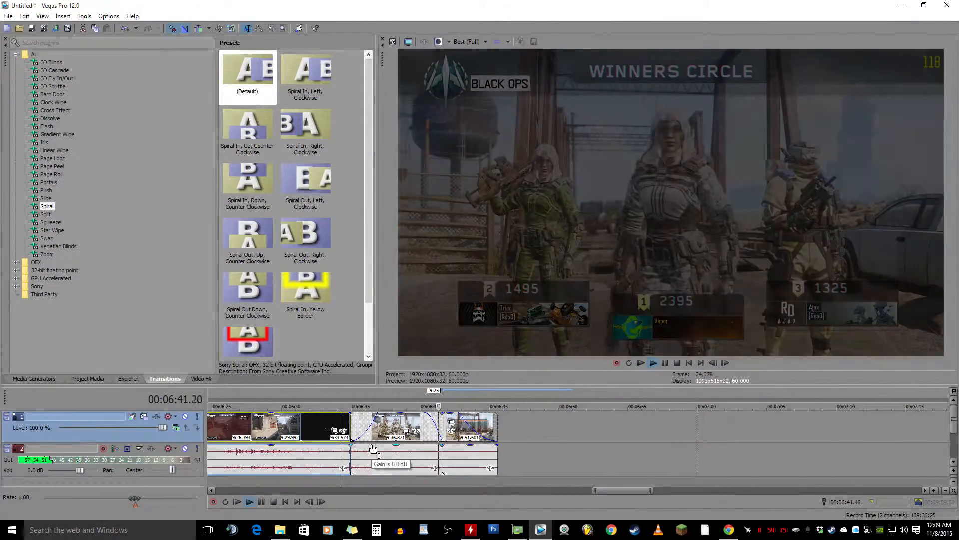
{"action": "key", "text": "space"}
{"action": "left_click_drag", "start_coordinate": [422, 416], "coordinate": [414, 412]}
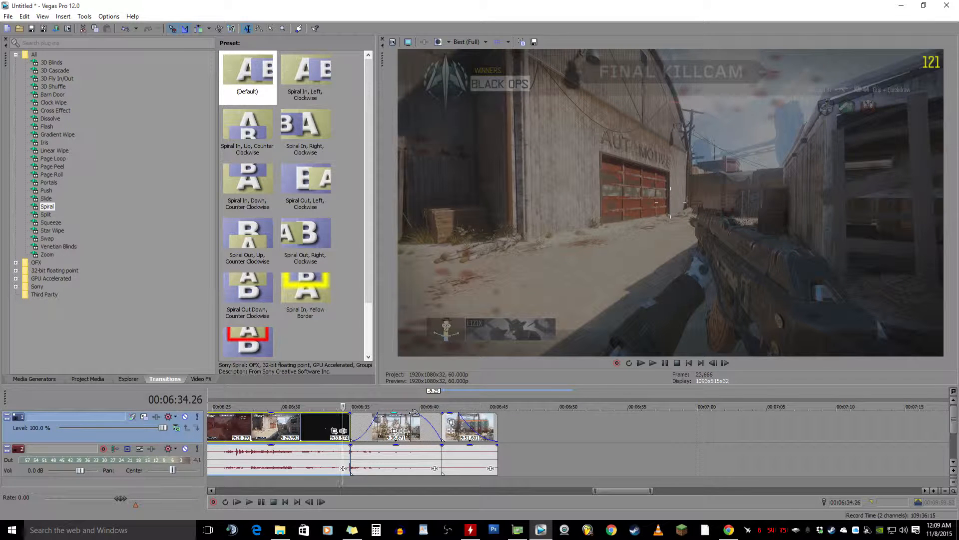
{"action": "key", "text": "space"}
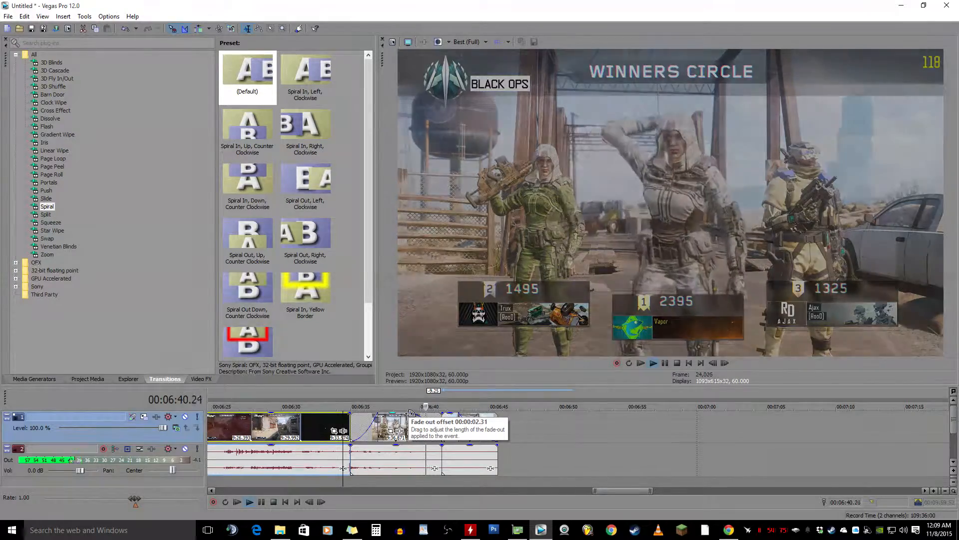
Change the winners circle clip's fade-out to the third curve and play the fade.
{"action": "key", "text": "space"}
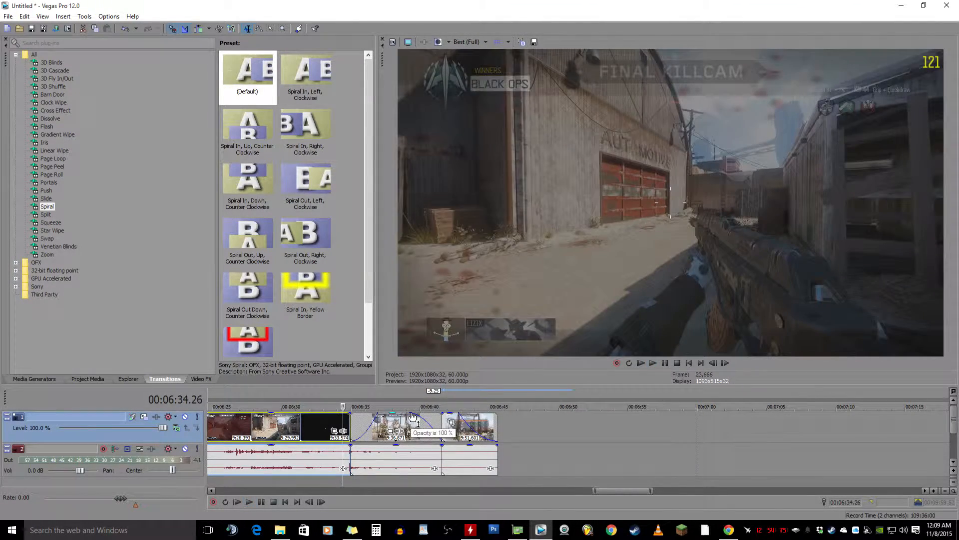
{"action": "right_click", "coordinate": [409, 412]}
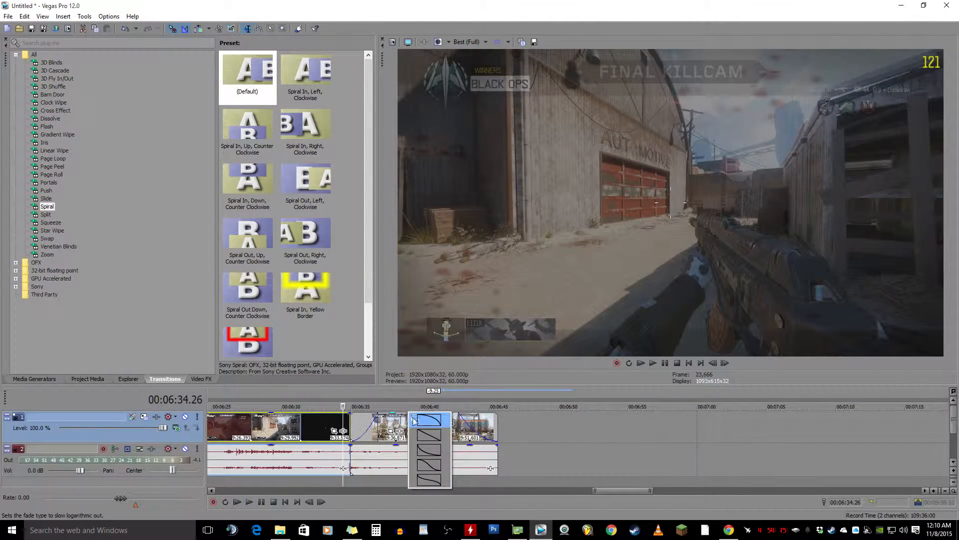
{"action": "left_click", "coordinate": [422, 450]}
{"action": "key", "text": "space"}
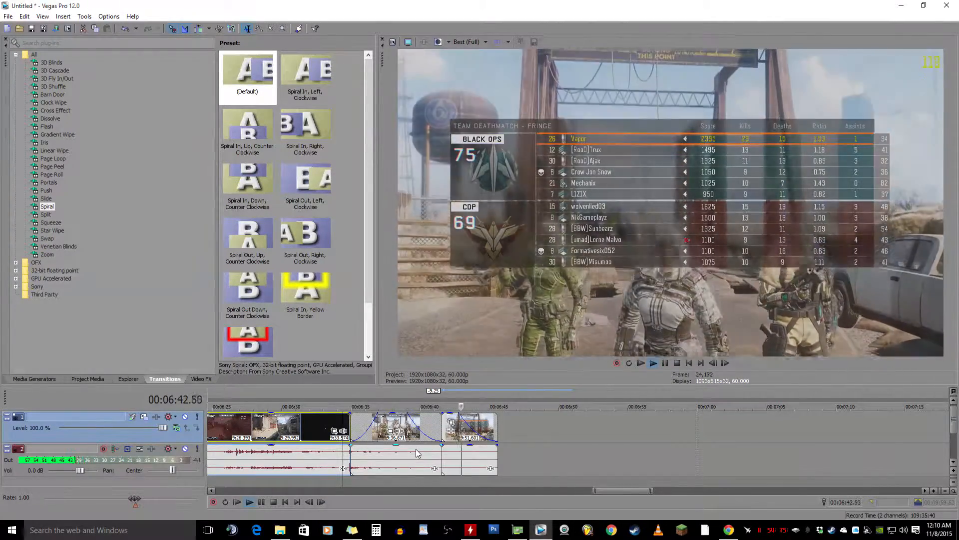
Lengthen the scoreboard clip's fade-in to about 2 seconds, play it back, and pause a replay on the winners circle clip.
{"action": "left_click_drag", "start_coordinate": [443, 414], "coordinate": [470, 414]}
{"action": "key", "text": "space"}
{"action": "key", "text": "space"}
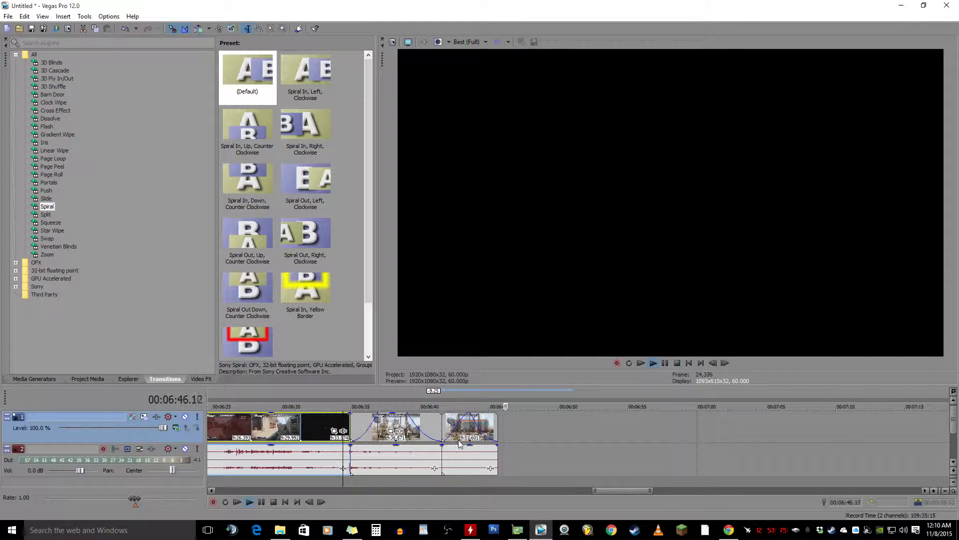
{"action": "left_click", "coordinate": [675, 364]}
{"action": "left_click", "coordinate": [654, 364]}
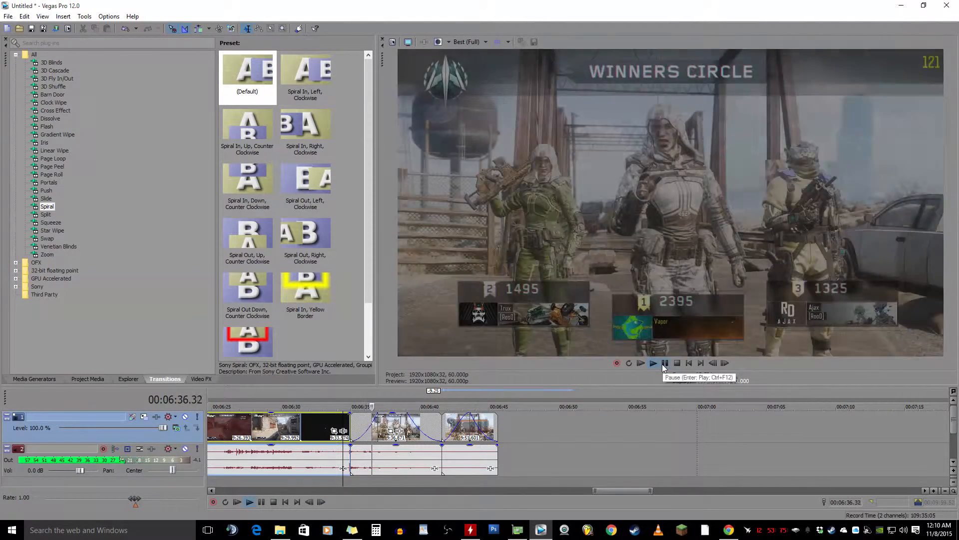
{"action": "left_click", "coordinate": [664, 363]}
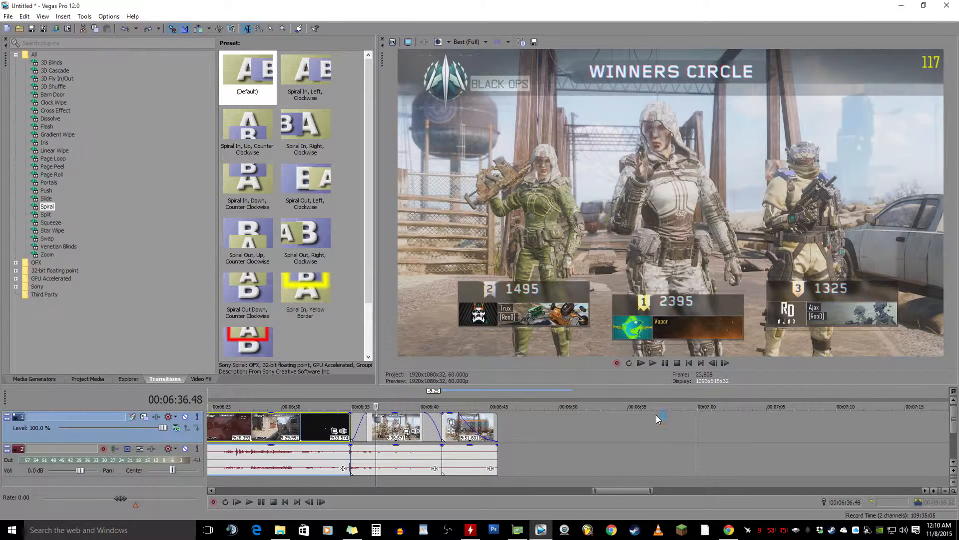
Undo the recent fades, deletions and splits until the end of the gameplay footage is one continuous clip again.
{"action": "key", "text": "ctrl+z"}
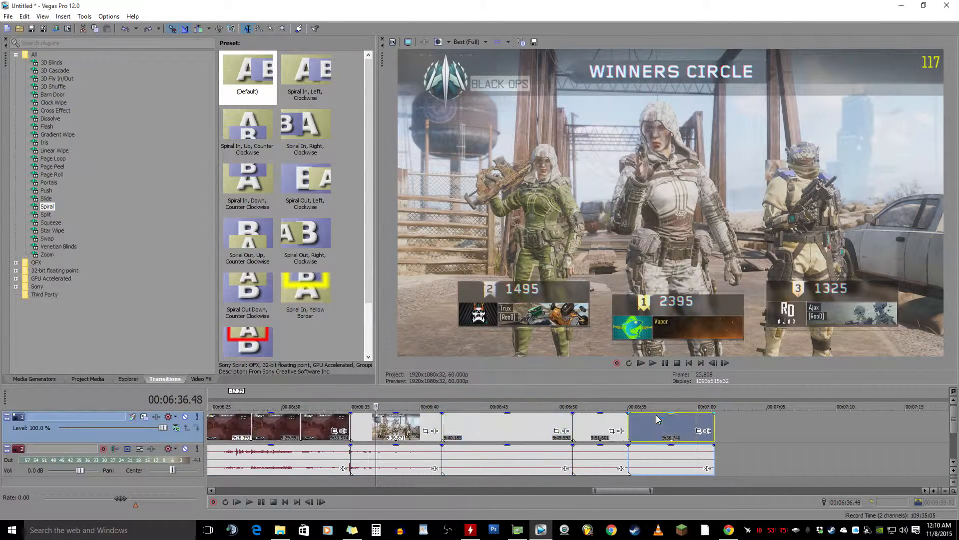
{"action": "key", "text": "ctrl+z"}
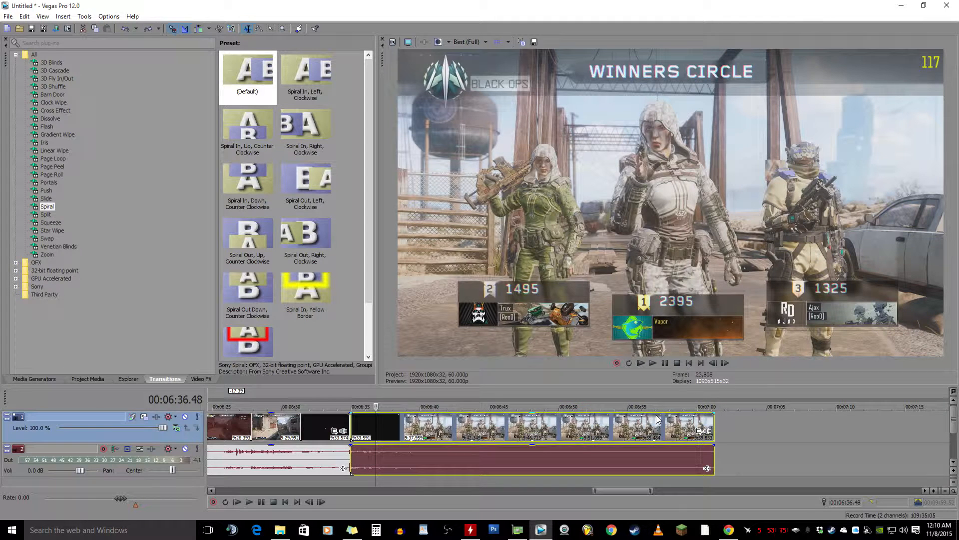
{"action": "key", "text": "ctrl+z"}
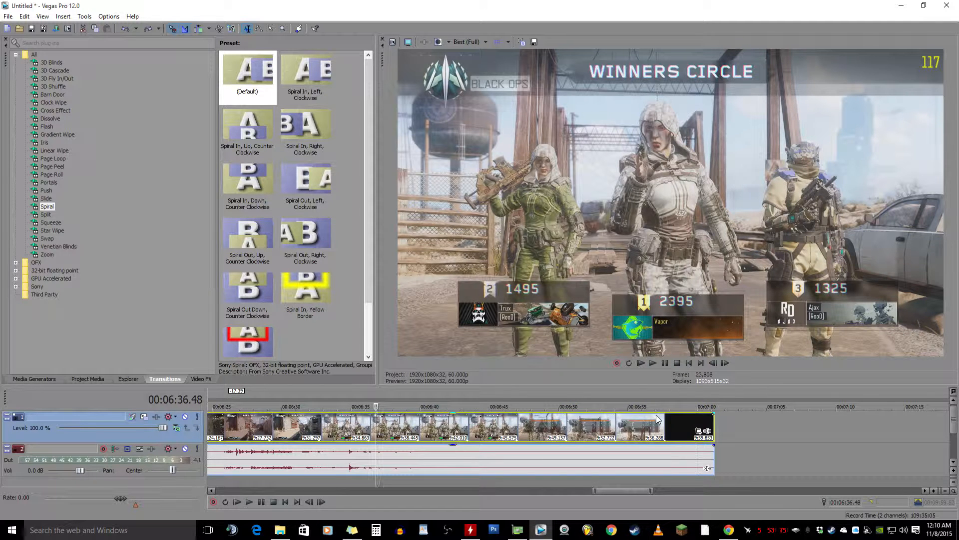
{"action": "left_click", "coordinate": [574, 434]}
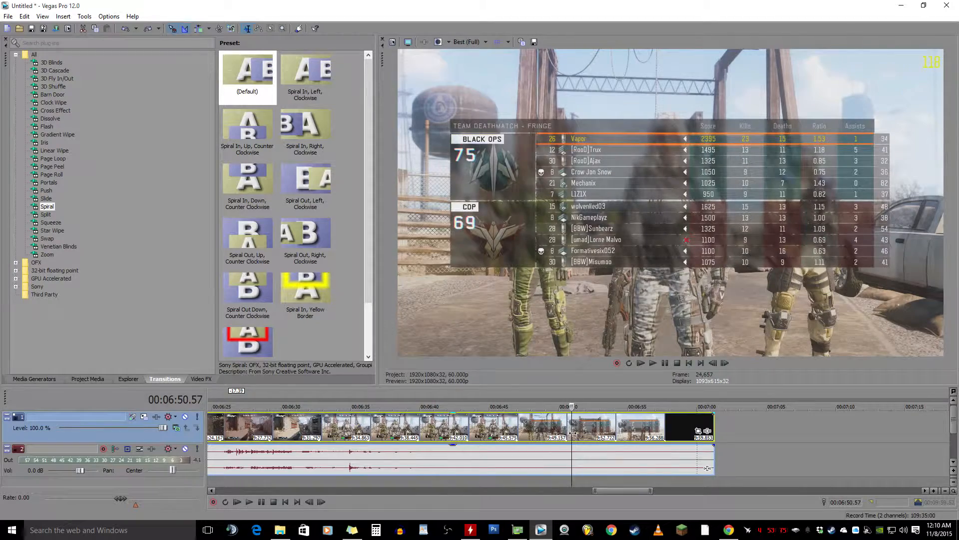
{"action": "left_click", "coordinate": [484, 429]}
{"action": "left_click", "coordinate": [590, 428]}
{"action": "left_click", "coordinate": [525, 429]}
{"action": "left_click", "coordinate": [594, 428]}
{"action": "left_click", "coordinate": [508, 429]}
Split the gameplay video at 6:44.49 and 6:47.53 and delete the section between the splits.
{"action": "double_click", "coordinate": [487, 426]}
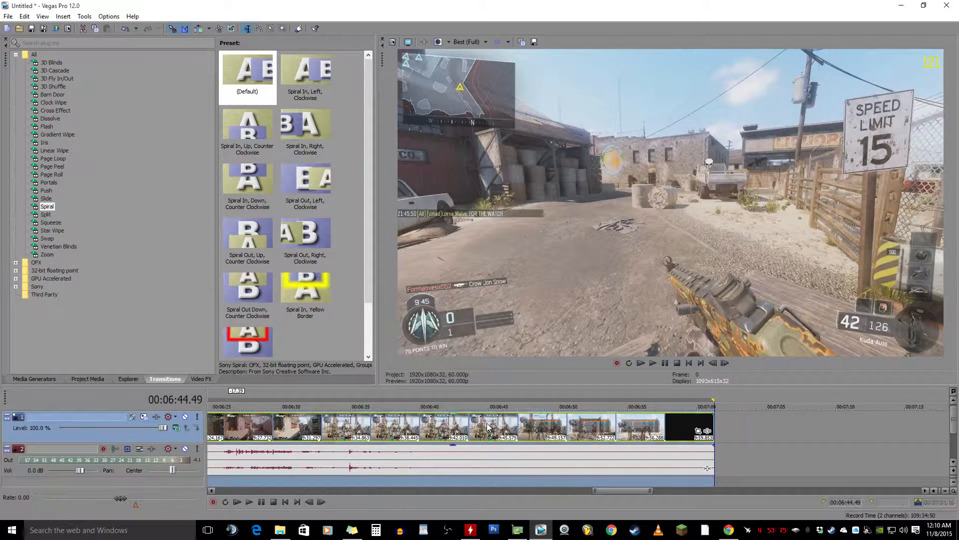
{"action": "left_click", "coordinate": [488, 426]}
{"action": "key", "text": "s"}
{"action": "left_click", "coordinate": [530, 429]}
{"action": "key", "text": "s"}
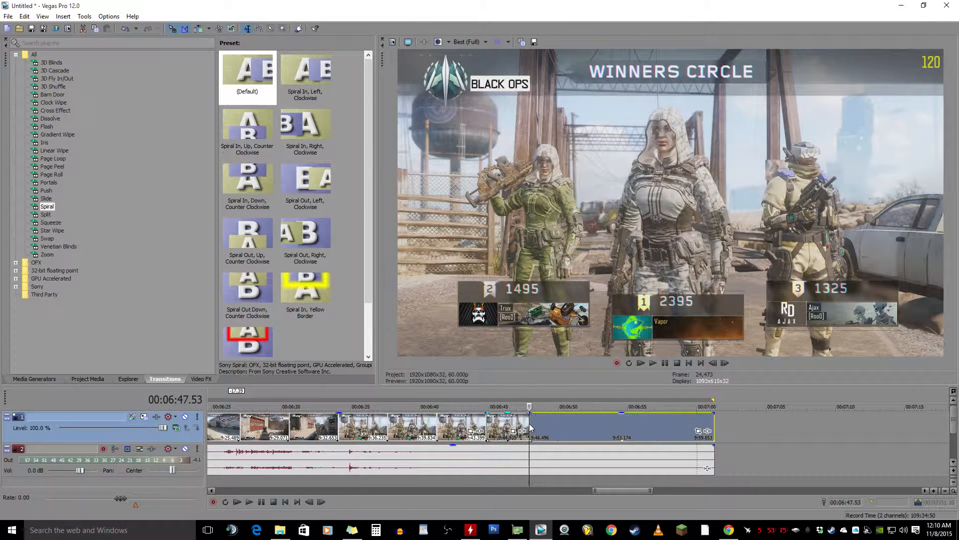
{"action": "left_click", "coordinate": [504, 440]}
{"action": "key", "text": "Delete"}
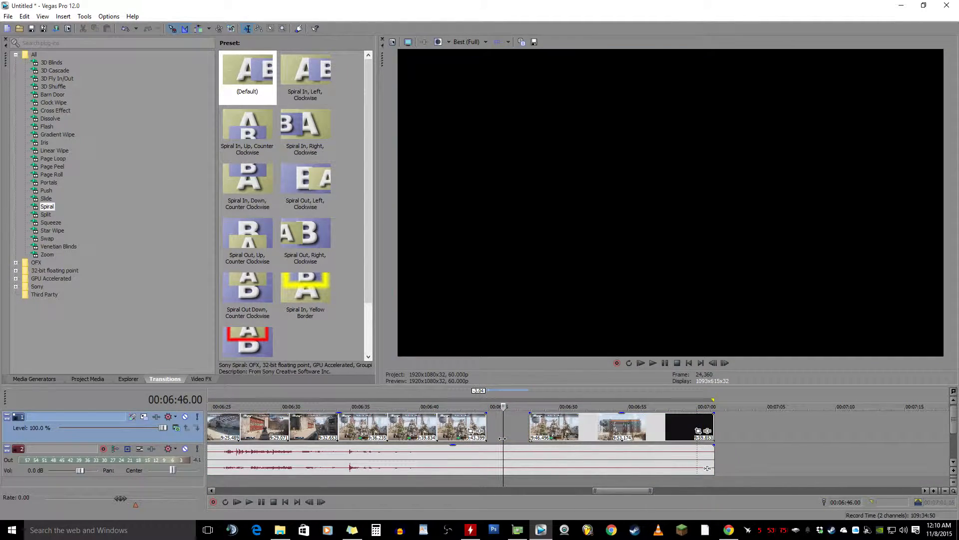
Split the audio at 6:44.49 and 6:47.53 to match the video gap and delete the section between.
{"action": "left_click", "coordinate": [486, 441]}
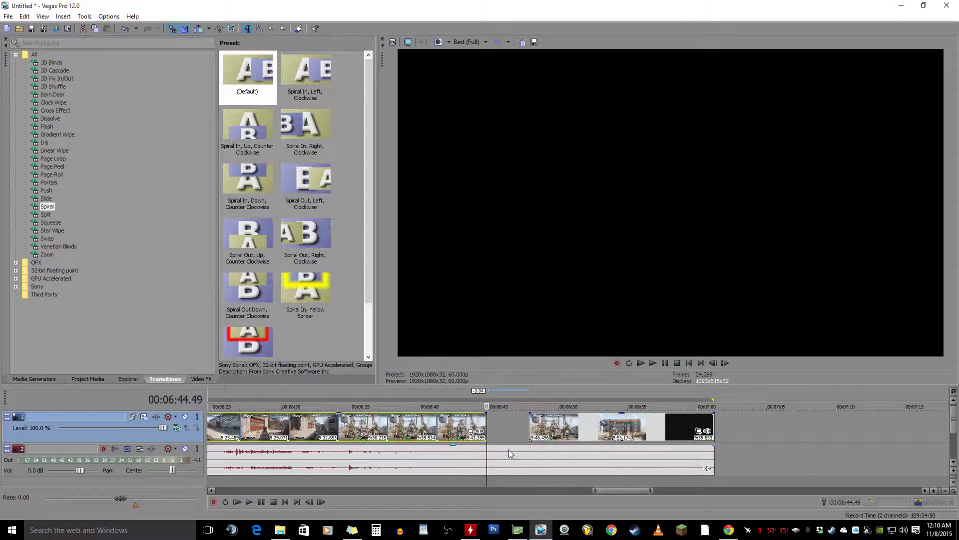
{"action": "left_click", "coordinate": [487, 461]}
{"action": "left_click", "coordinate": [513, 463]}
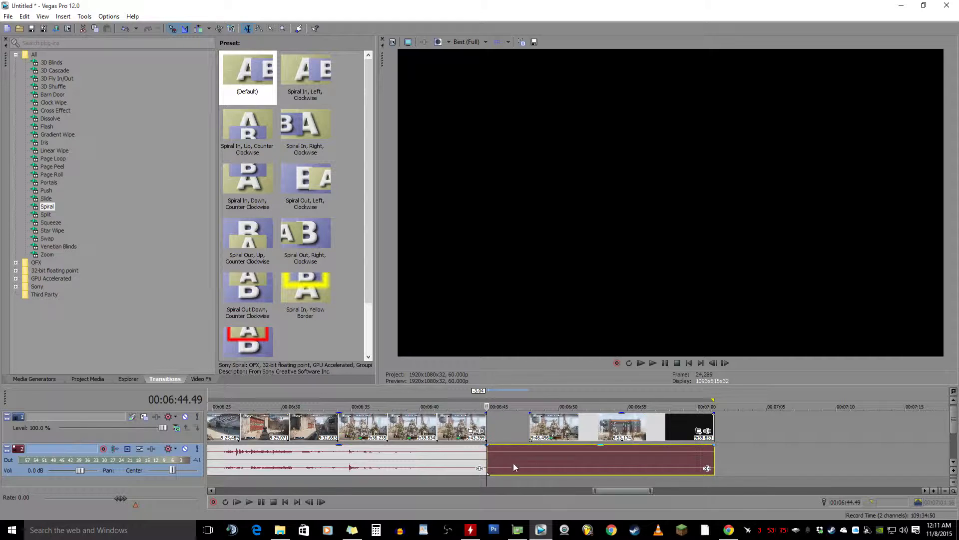
{"action": "left_click", "coordinate": [532, 434]}
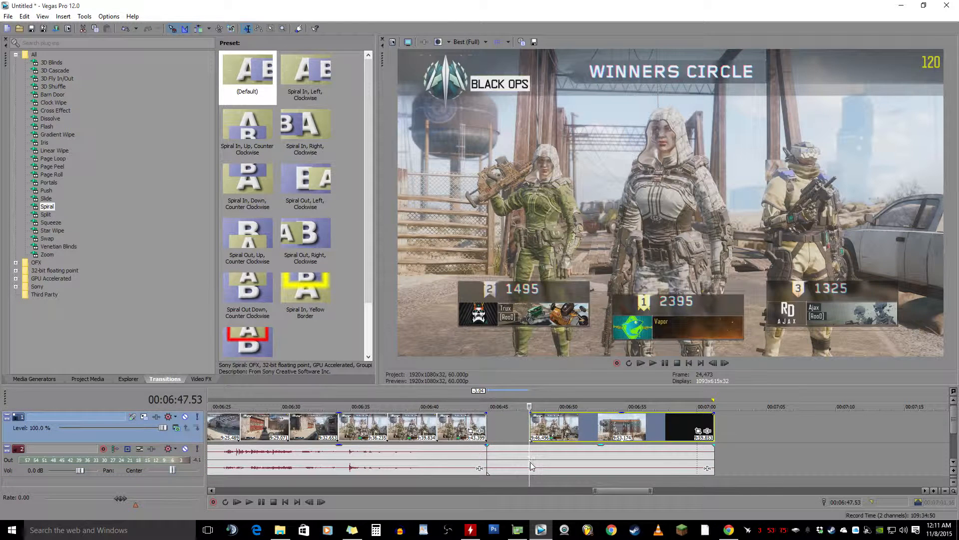
{"action": "left_click", "coordinate": [529, 466]}
{"action": "key", "text": "s"}
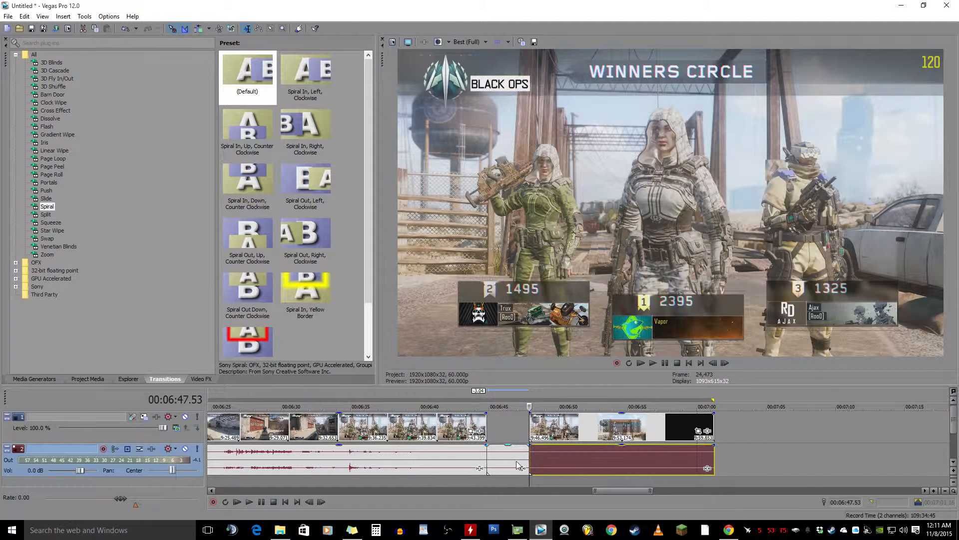
{"action": "left_click", "coordinate": [509, 456]}
{"action": "key", "text": "Delete"}
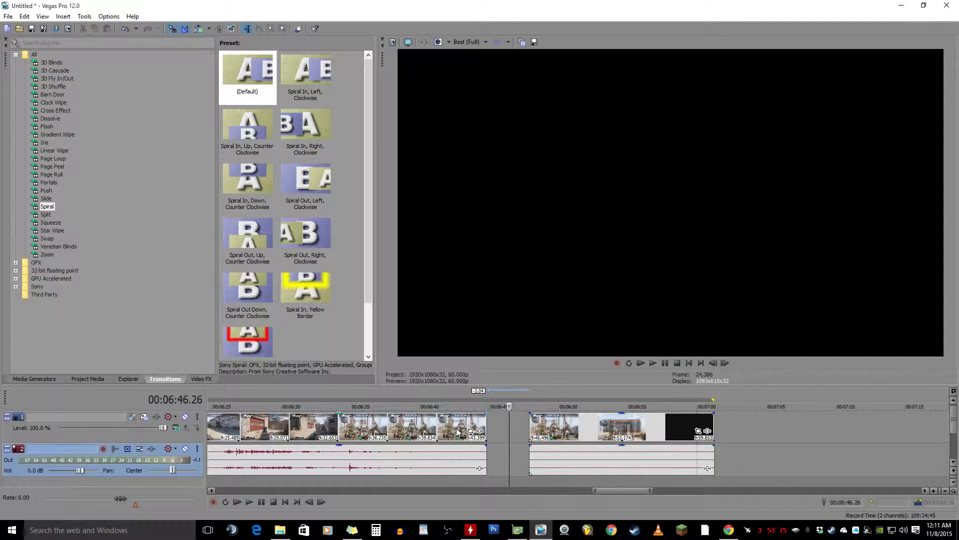
Move the second clip with its audio over the end of the first with a 0.39 overlap, and play the crossfade.
{"action": "left_click_drag", "start_coordinate": [567, 462], "coordinate": [496, 459]}
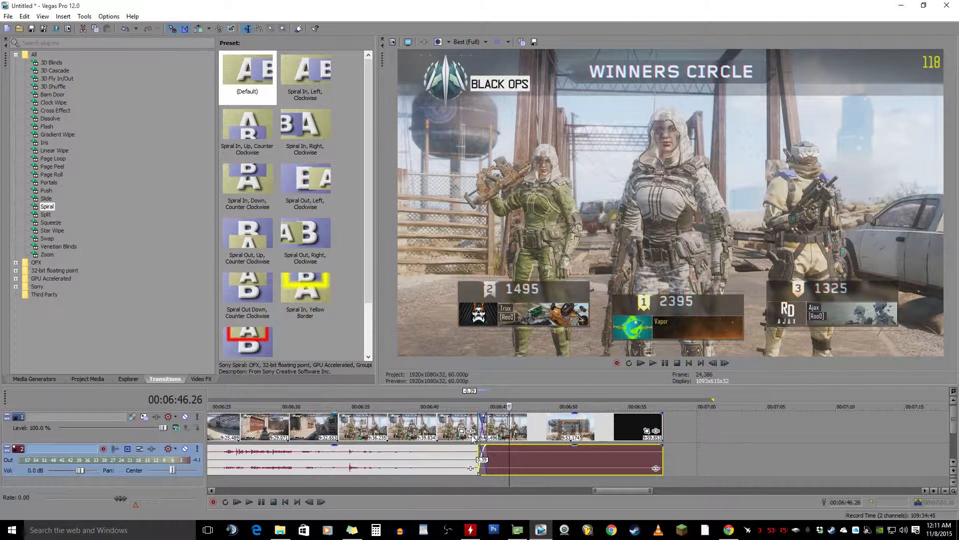
{"action": "left_click", "coordinate": [472, 438]}
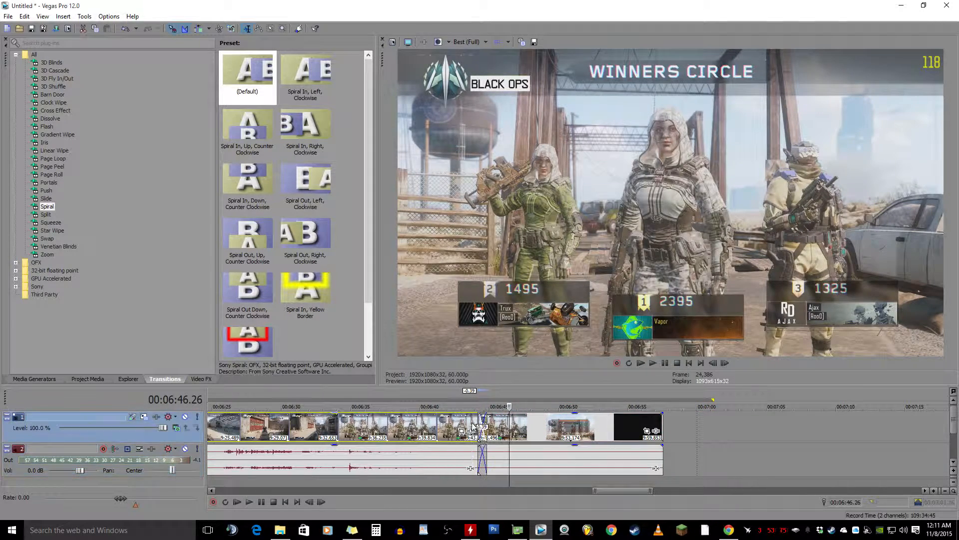
{"action": "key", "text": "space"}
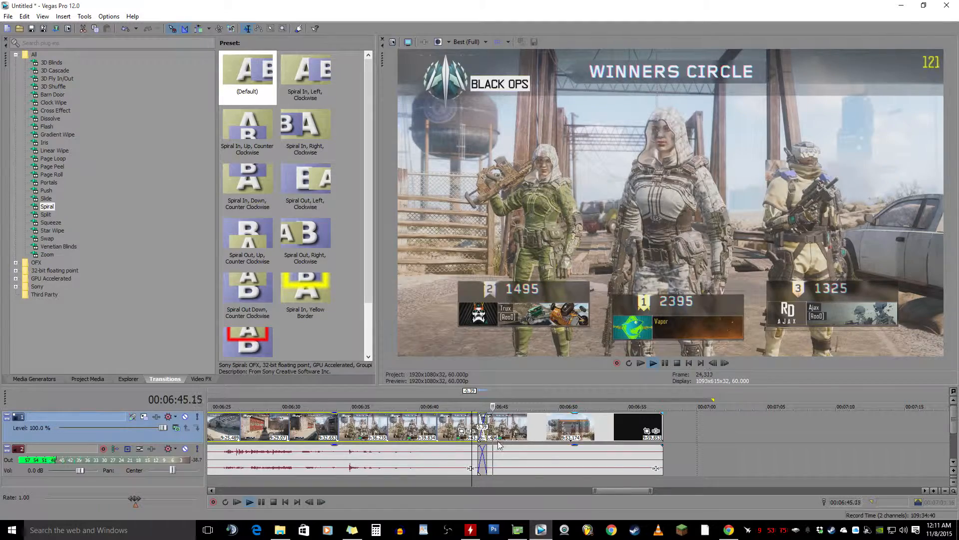
{"action": "left_click", "coordinate": [465, 439]}
{"action": "key", "text": "space"}
{"action": "key", "text": "space"}
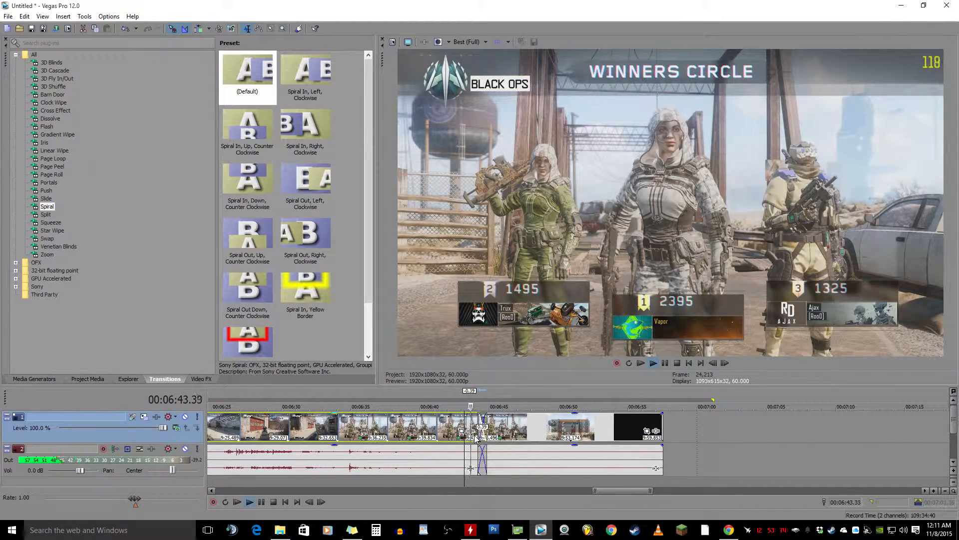
{"action": "key", "text": "space"}
Separate the overlapping clips, split the second clip's video at 6:51.01, and delete the piece before the split.
{"action": "left_click_drag", "start_coordinate": [515, 432], "coordinate": [547, 456]}
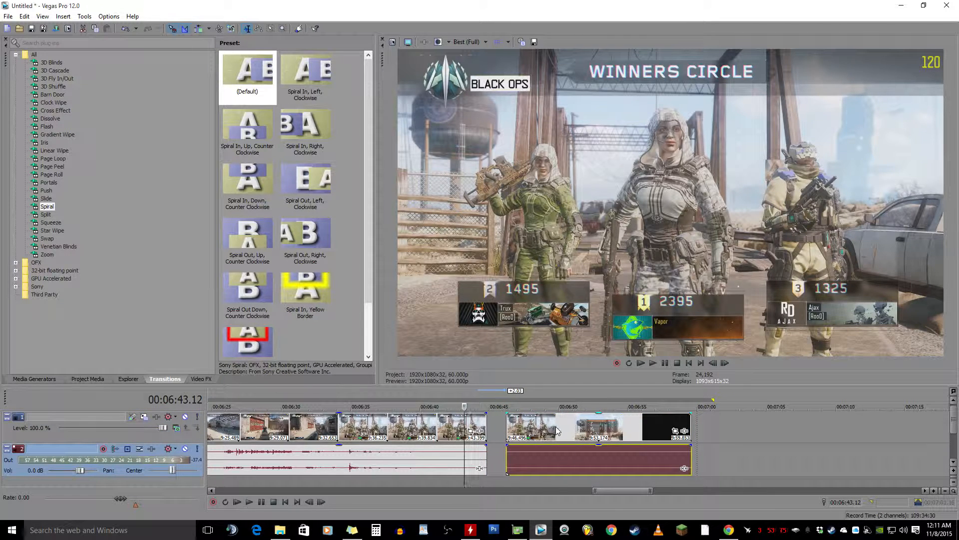
{"action": "left_click", "coordinate": [574, 426]}
{"action": "key", "text": "s"}
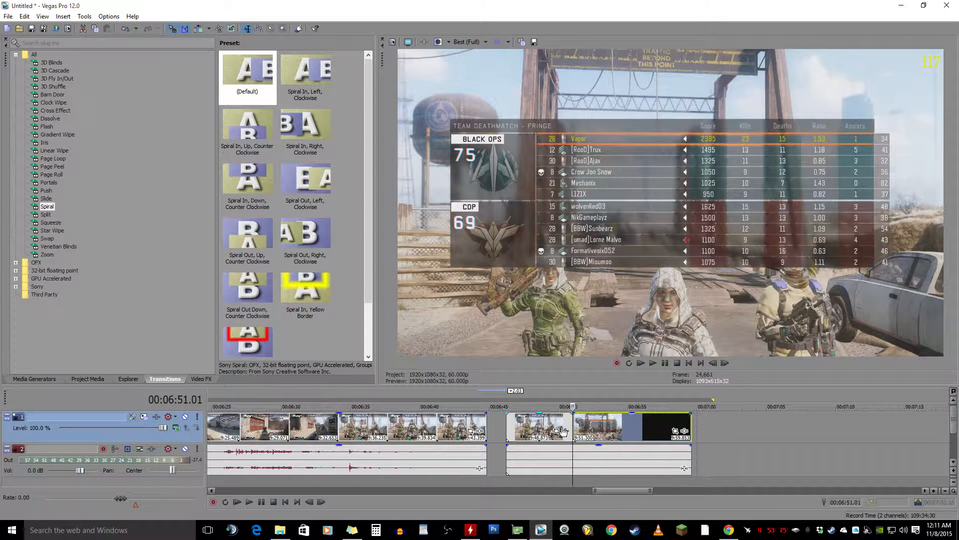
{"action": "left_click", "coordinate": [556, 422]}
{"action": "key", "text": "Delete"}
Move the remaining scoreboard video slightly over the end of the winners circle clip and play the crossfade.
{"action": "left_click_drag", "start_coordinate": [598, 434], "coordinate": [504, 434]}
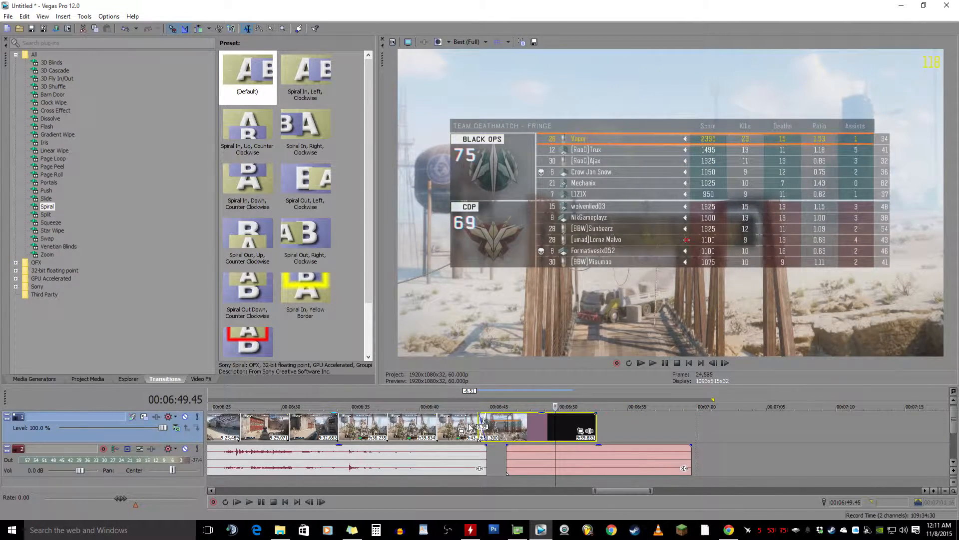
{"action": "left_click", "coordinate": [470, 426]}
{"action": "key", "text": "space"}
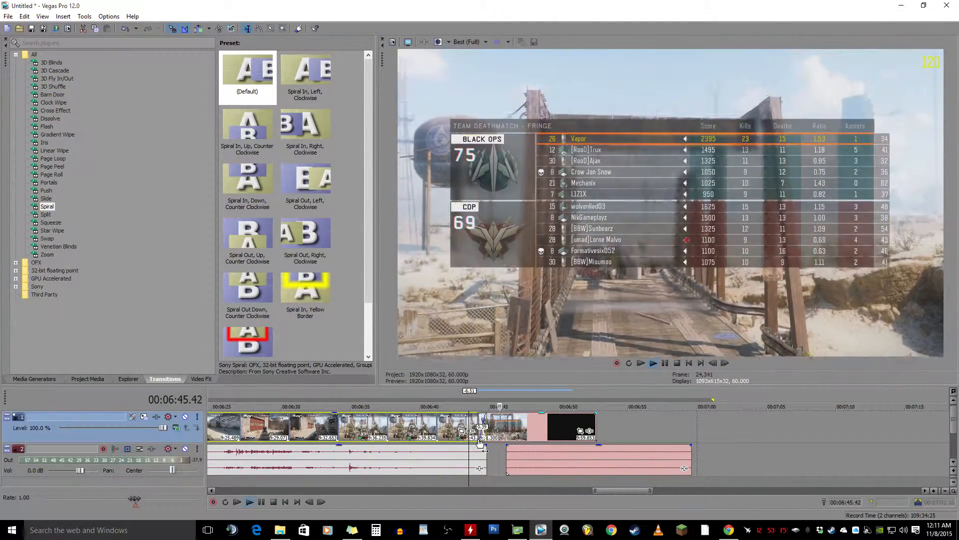
{"action": "key", "text": "space"}
Reposition the scoreboard video and its audio to start exactly at the end of the previous clip, without overlap.
{"action": "left_click_drag", "start_coordinate": [525, 446], "coordinate": [512, 428]}
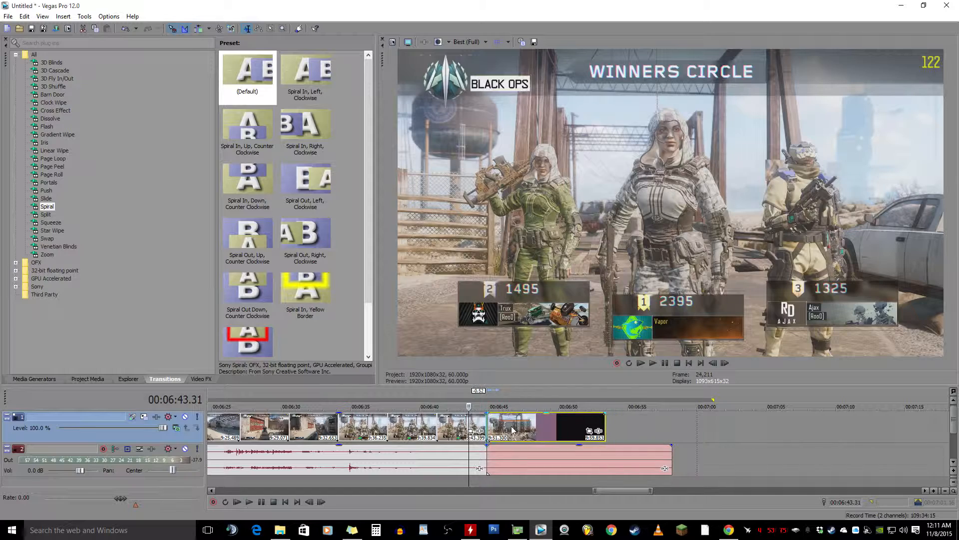
{"action": "left_click", "coordinate": [523, 451]}
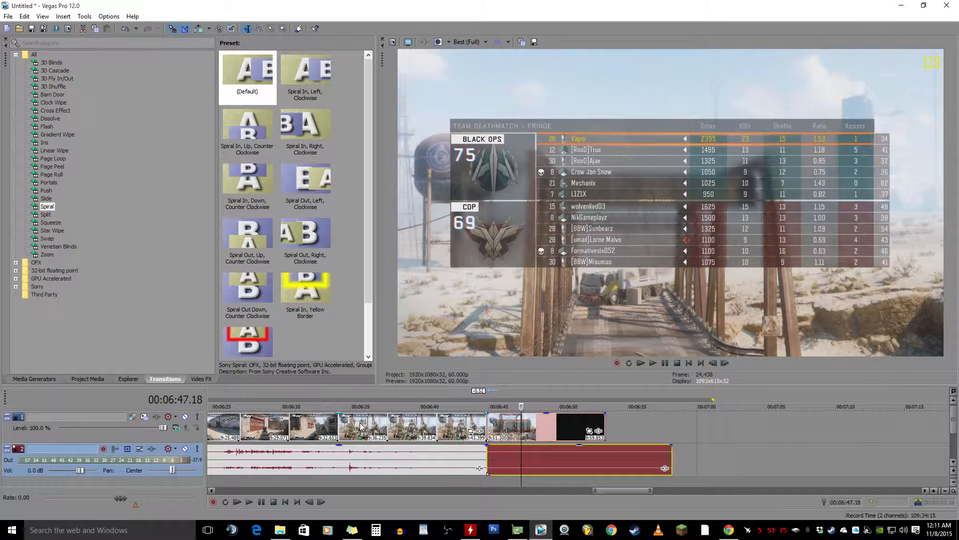
Step frame by frame through the winners circle footage, forward from about 6:38.10 and back to 6:36.53.
{"action": "left_click", "coordinate": [361, 426]}
{"action": "left_click", "coordinate": [411, 426]}
{"action": "left_click", "coordinate": [395, 426]}
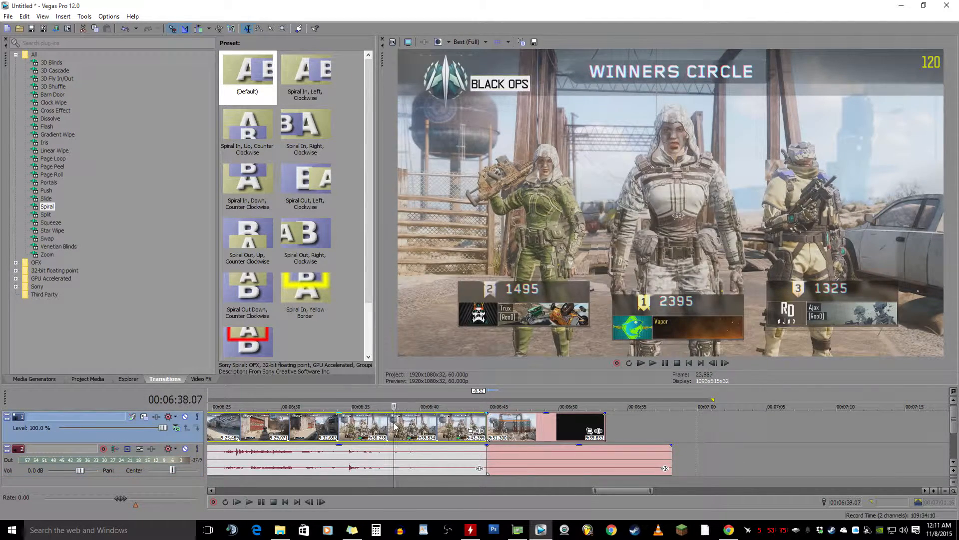
{"action": "scroll", "coordinate": [394, 426], "scroll_direction": "up", "scroll_amount": 5}
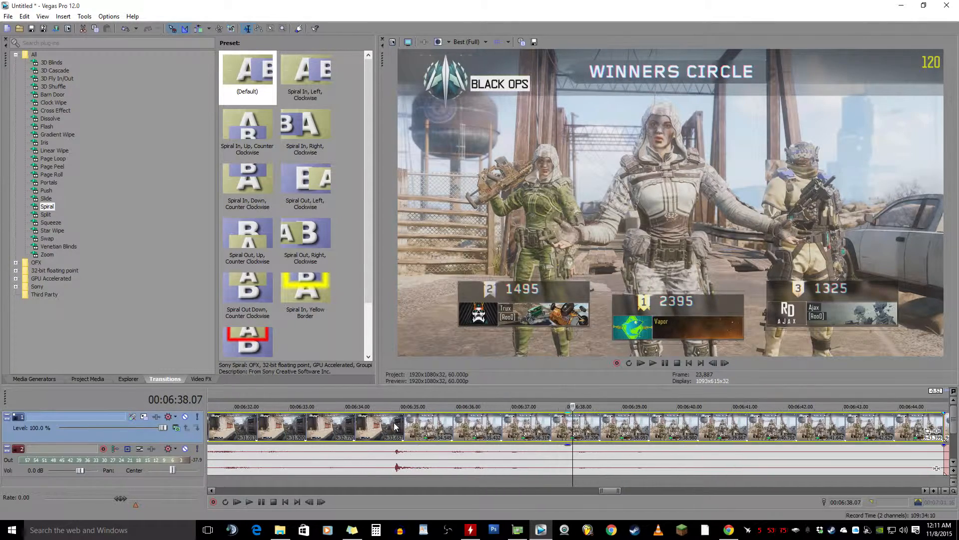
{"action": "scroll", "coordinate": [574, 424], "scroll_direction": "up", "scroll_amount": 5}
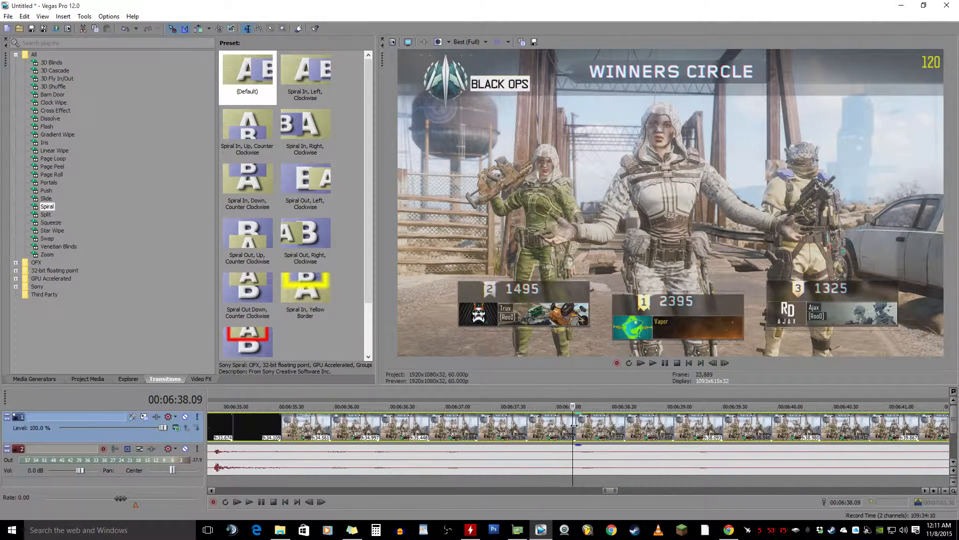
{"action": "scroll", "coordinate": [574, 427], "scroll_direction": "up", "scroll_amount": 3}
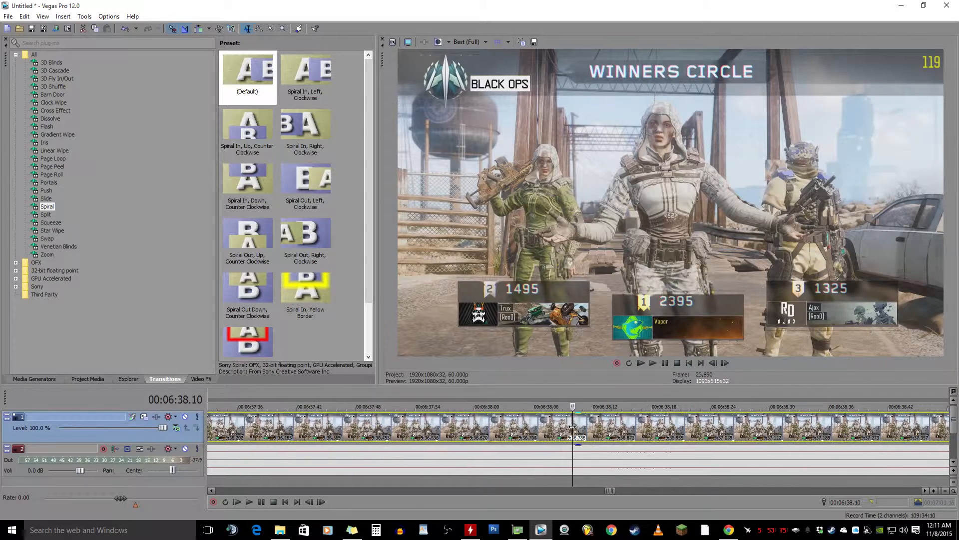
{"action": "key", "text": "Left"}
{"action": "key", "text": "Right"}
{"action": "key", "text": "Right"}
{"action": "key", "text": "Right"}
{"action": "key", "text": "Right"}
{"action": "key", "text": "Right"}
{"action": "key", "text": "Right"}
{"action": "key", "text": "Right"}
{"action": "key", "text": "Right"}
{"action": "key", "text": "Right"}
{"action": "key", "text": "Right"}
{"action": "key", "text": "Right"}
{"action": "key", "text": "Right"}
{"action": "key", "text": "Right"}
{"action": "key", "text": "Right"}
{"action": "key", "text": "Right"}
{"action": "key", "text": "Left"}
{"action": "key", "text": "Left"}
{"action": "key", "text": "Left"}
{"action": "key", "text": "Left"}
{"action": "key", "text": "Left"}
{"action": "key", "text": "Left"}
{"action": "key", "text": "Left"}
{"action": "key", "text": "Left"}
{"action": "key", "text": "Left"}
{"action": "key", "text": "Left"}
{"action": "key", "text": "Left"}
{"action": "key", "text": "Left"}
{"action": "key", "text": "Left"}
{"action": "key", "text": "Left"}
{"action": "key", "text": "Left"}
{"action": "key", "text": "Left"}
{"action": "key", "text": "Left"}
{"action": "key", "text": "Left"}
{"action": "key", "text": "Left"}
{"action": "key", "text": "Left"}
{"action": "key", "text": "Left"}
{"action": "key", "text": "Left"}
{"action": "key", "text": "Left"}
{"action": "key", "text": "Left"}
{"action": "key", "text": "Left"}
{"action": "key", "text": "Left"}
{"action": "key", "text": "Left"}
{"action": "key", "text": "Left"}
{"action": "key", "text": "Left"}
{"action": "key", "text": "Left"}
{"action": "key", "text": "Left"}
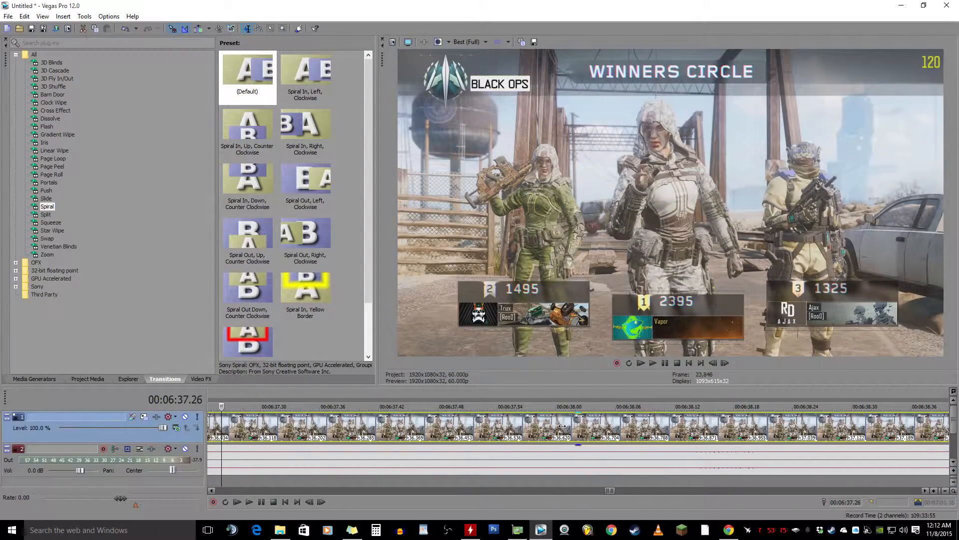
{"action": "key", "text": "Left"}
{"action": "key", "text": "Left"}
{"action": "key", "text": "Left"}
{"action": "key", "text": "Left"}
{"action": "key", "text": "Left"}
{"action": "key", "text": "Left"}
{"action": "key", "text": "Left"}
{"action": "key", "text": "Left"}
{"action": "key", "text": "Left"}
{"action": "key", "text": "Left"}
{"action": "key", "text": "Left"}
{"action": "key", "text": "Left"}
{"action": "key", "text": "Left"}
{"action": "key", "text": "Left"}
{"action": "key", "text": "Left"}
{"action": "key", "text": "Left"}
{"action": "key", "text": "Left"}
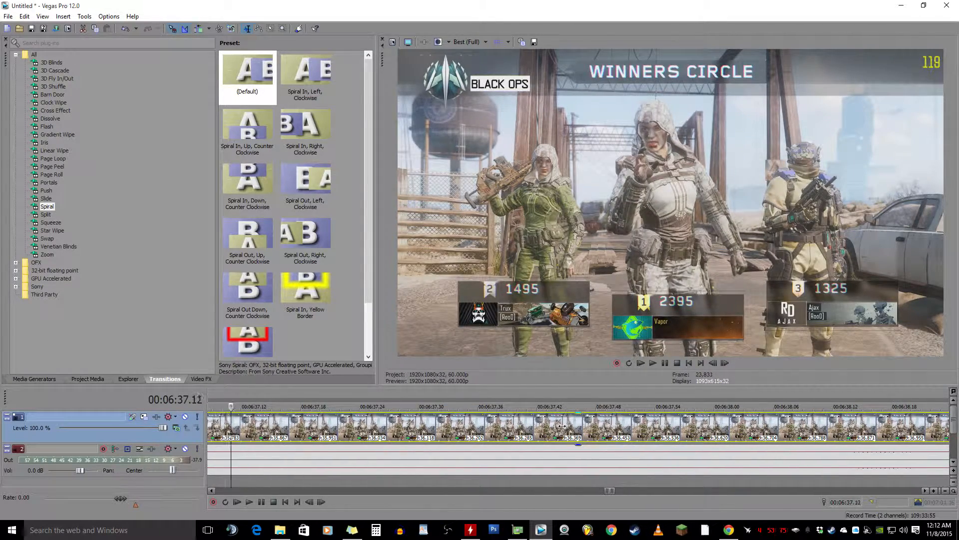
{"action": "key", "text": "Left"}
{"action": "key", "text": "Left"}
{"action": "key", "text": "Left"}
{"action": "key", "text": "Left"}
{"action": "key", "text": "Left"}
{"action": "key", "text": "Left"}
{"action": "key", "text": "Left"}
{"action": "key", "text": "Left"}
{"action": "key", "text": "Left"}
{"action": "key", "text": "Left"}
{"action": "key", "text": "Left"}
{"action": "key", "text": "Left"}
{"action": "key", "text": "Left"}
{"action": "key", "text": "Left"}
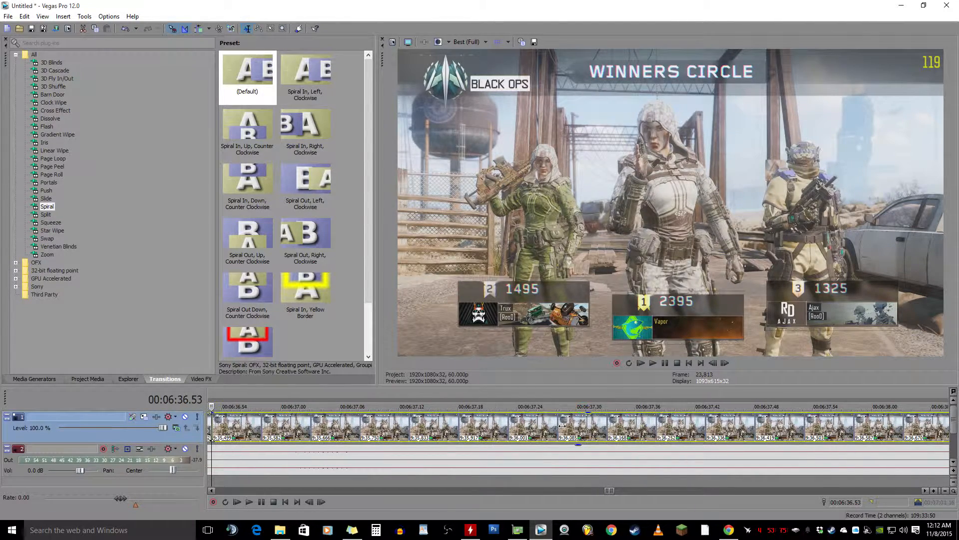
Play through the winners circle footage and split its video at 6:39.29.
{"action": "key", "text": "space"}
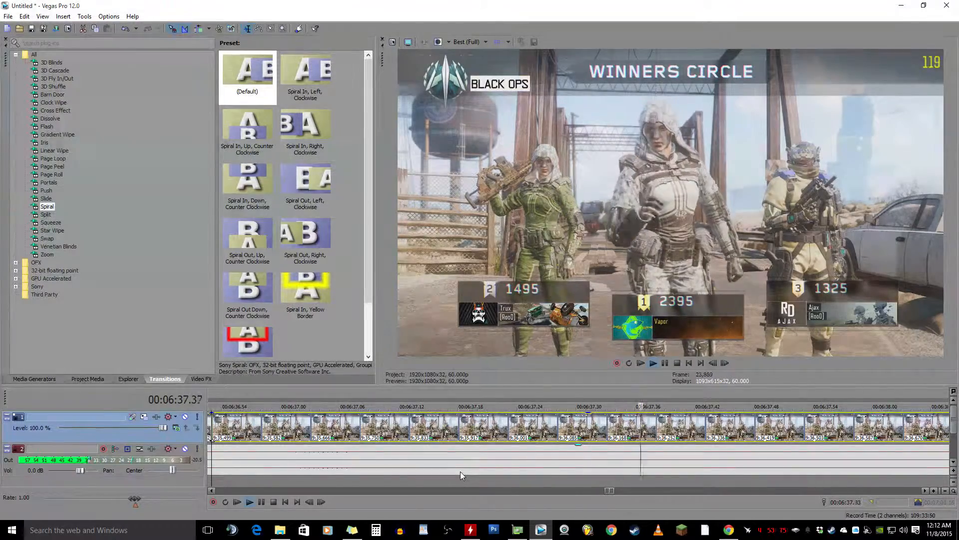
{"action": "scroll", "coordinate": [595, 439], "scroll_direction": "down", "scroll_amount": 10}
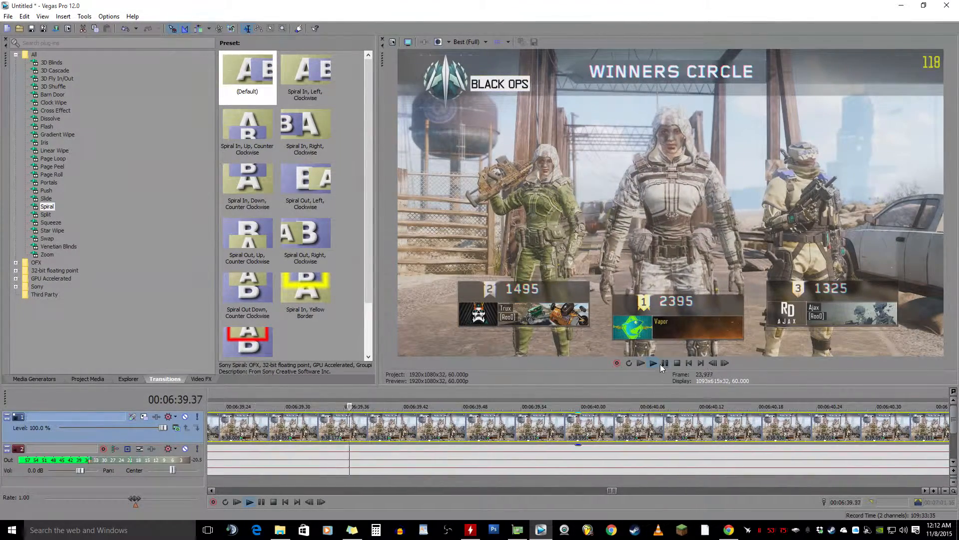
{"action": "key", "text": "space"}
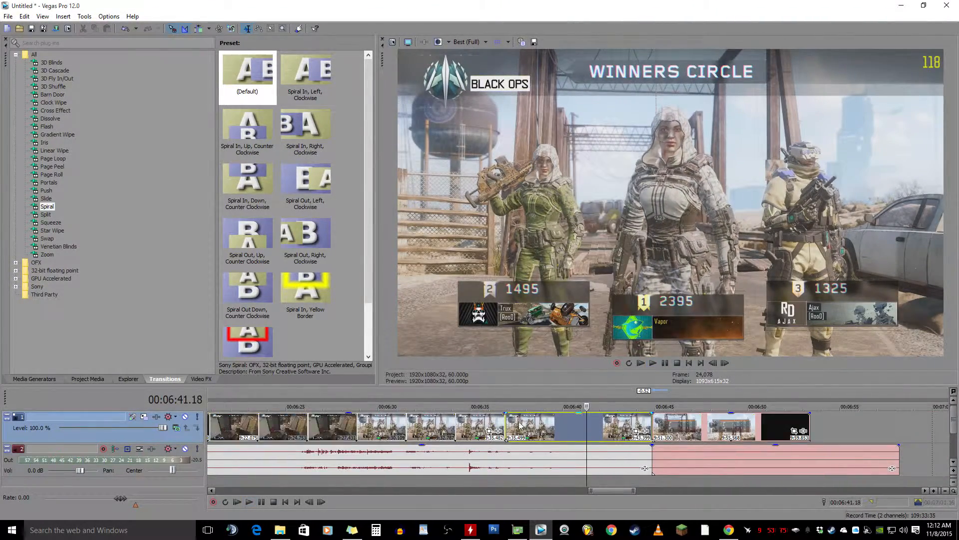
{"action": "scroll", "coordinate": [514, 427], "scroll_direction": "down", "scroll_amount": 5}
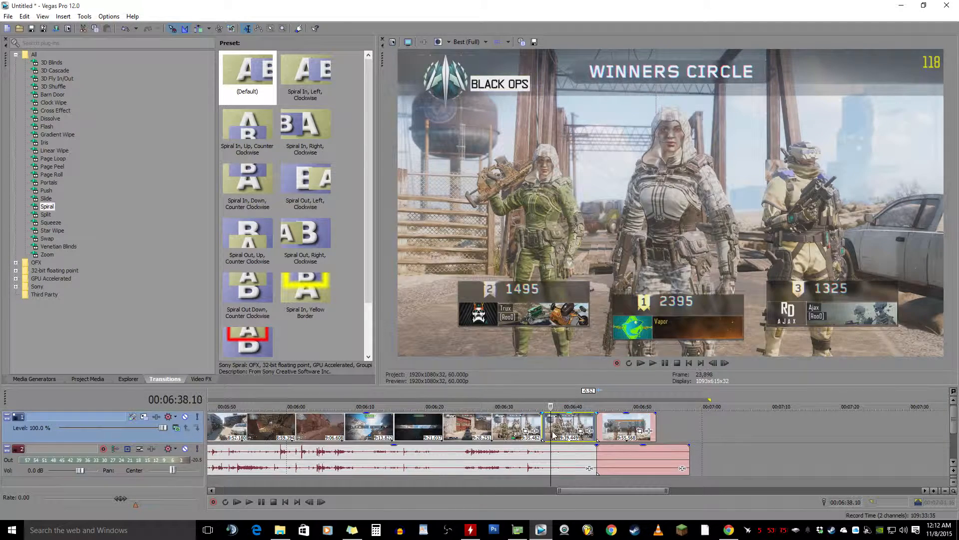
{"action": "left_click", "coordinate": [549, 457]}
{"action": "key", "text": "space"}
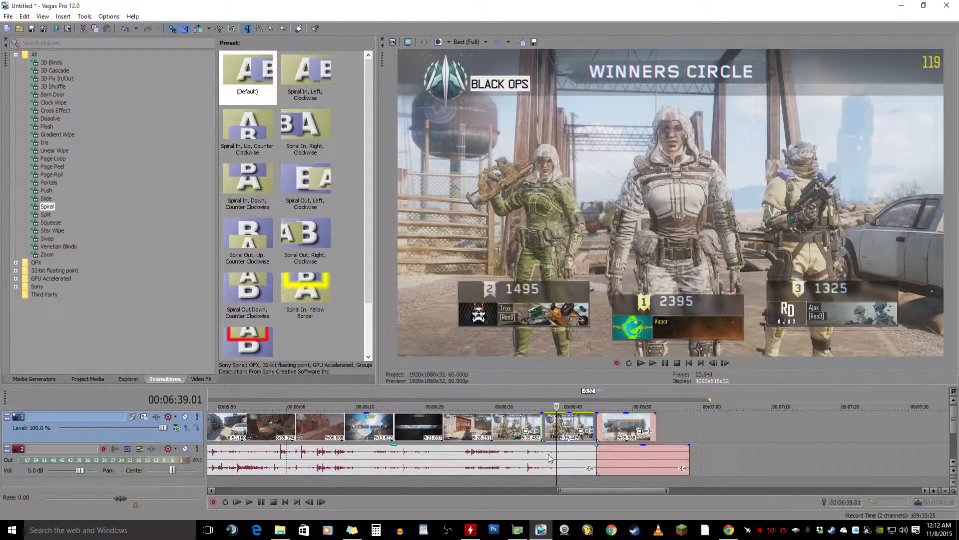
{"action": "key", "text": "Return"}
{"action": "key", "text": "s"}
{"action": "left_click", "coordinate": [553, 432]}
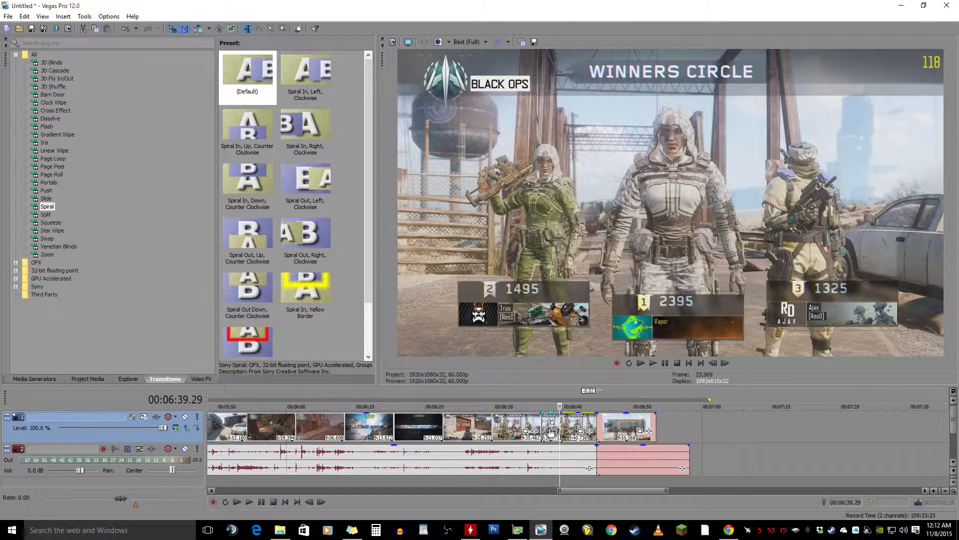
Review the template, frame size and frame rate in the project's video properties and accept them.
{"action": "key", "text": "ctrl+a"}
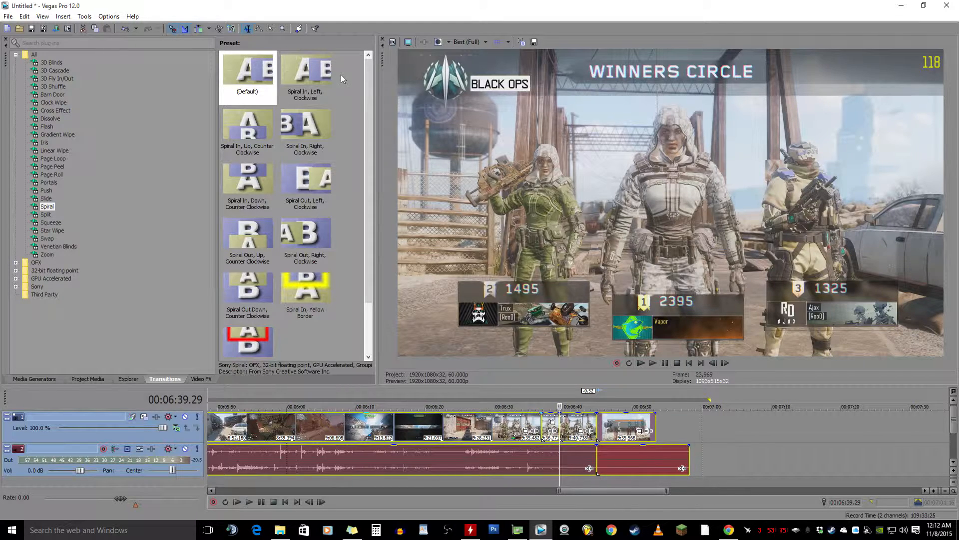
{"action": "left_click", "coordinate": [392, 42]}
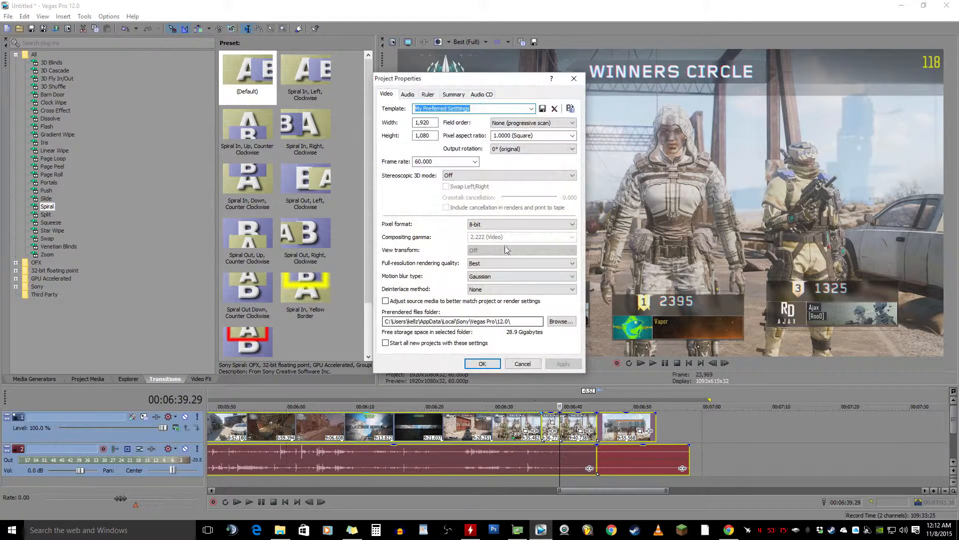
{"action": "left_click_drag", "start_coordinate": [502, 85], "coordinate": [524, 89]}
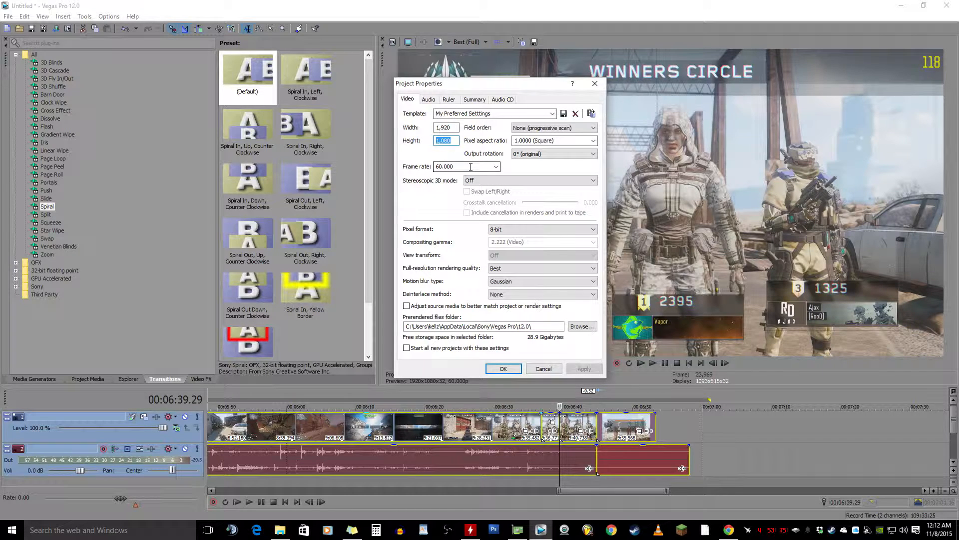
{"action": "left_click", "coordinate": [498, 368]}
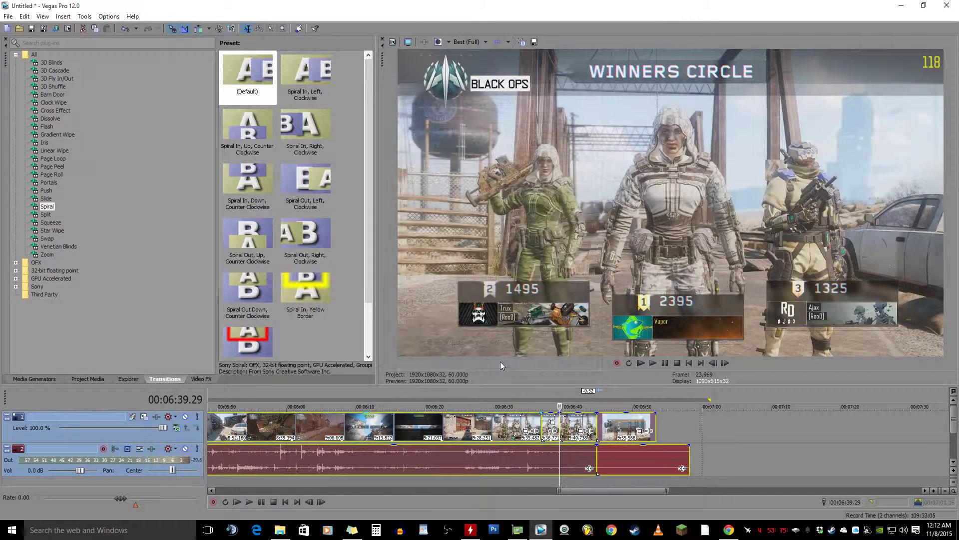
Delete all video and audio events from the timeline.
{"action": "left_click", "coordinate": [377, 426]}
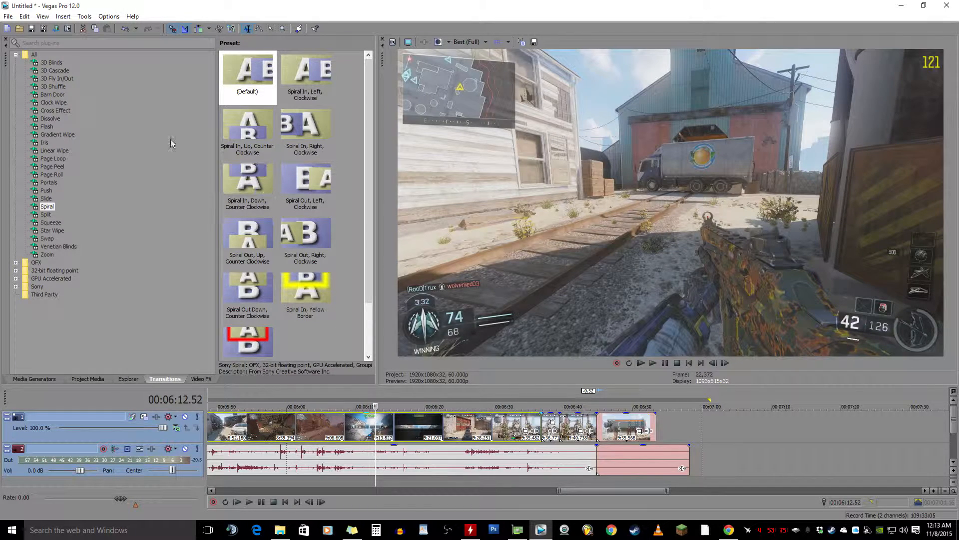
{"action": "key", "text": "ctrl+a"}
{"action": "key", "text": "Delete"}
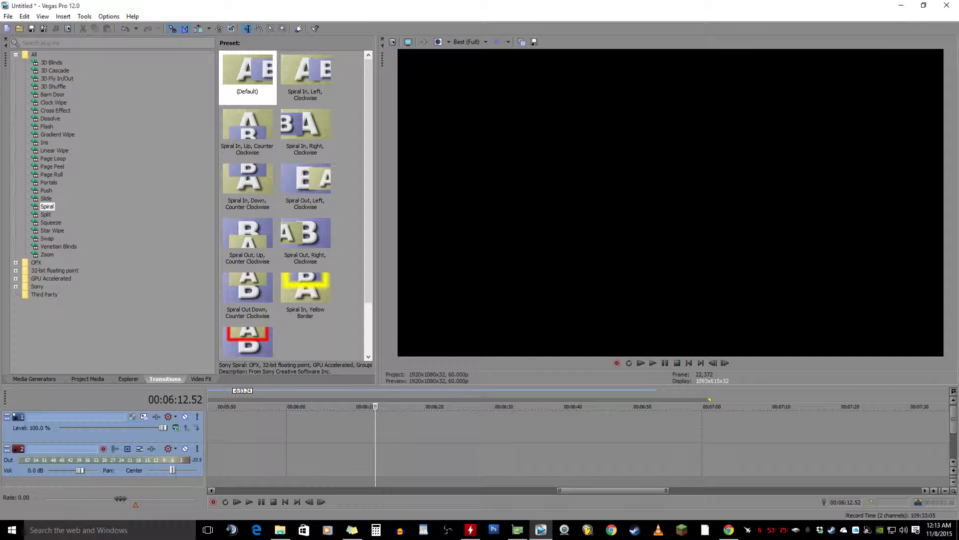
Import the Black Ops 3 recording without matching the project settings to it, and move it to the start of the timeline.
{"action": "left_click", "coordinate": [23, 29]}
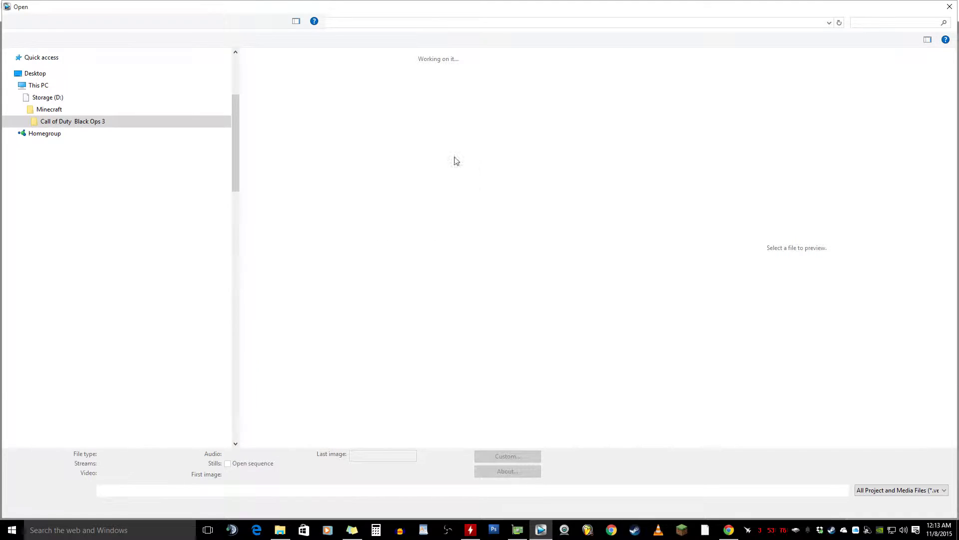
{"action": "double_click", "coordinate": [544, 194]}
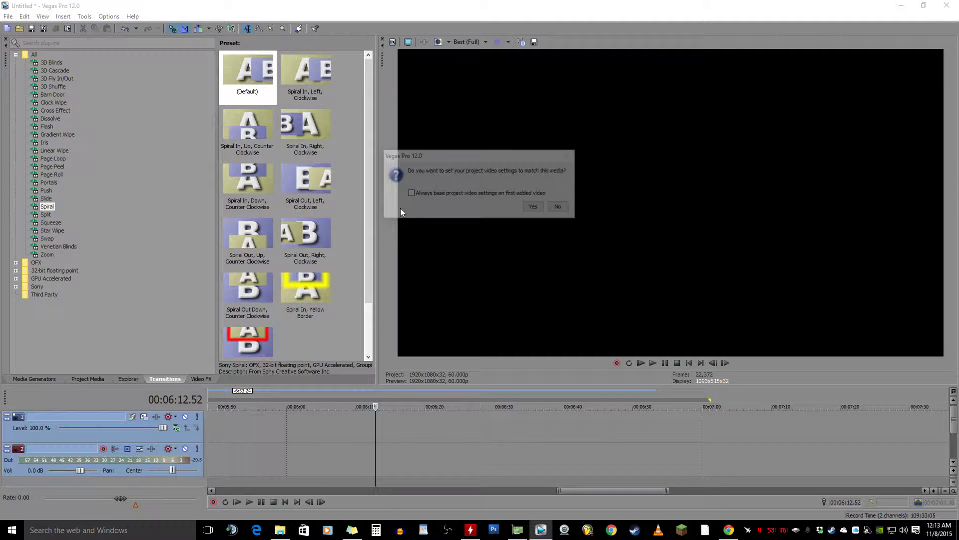
{"action": "left_click", "coordinate": [560, 206]}
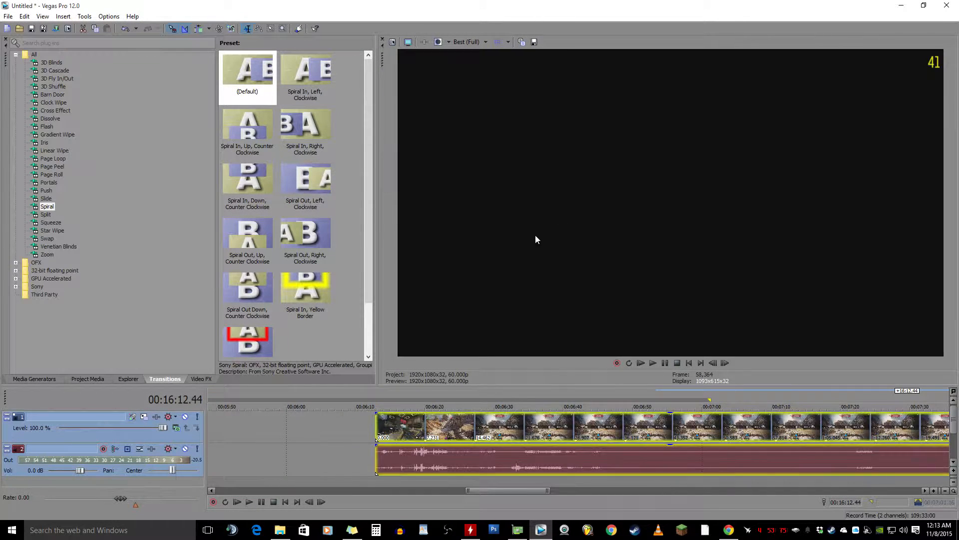
{"action": "left_click_drag", "start_coordinate": [471, 431], "coordinate": [424, 428]}
{"action": "scroll", "coordinate": [388, 427], "scroll_direction": "down", "scroll_amount": 5}
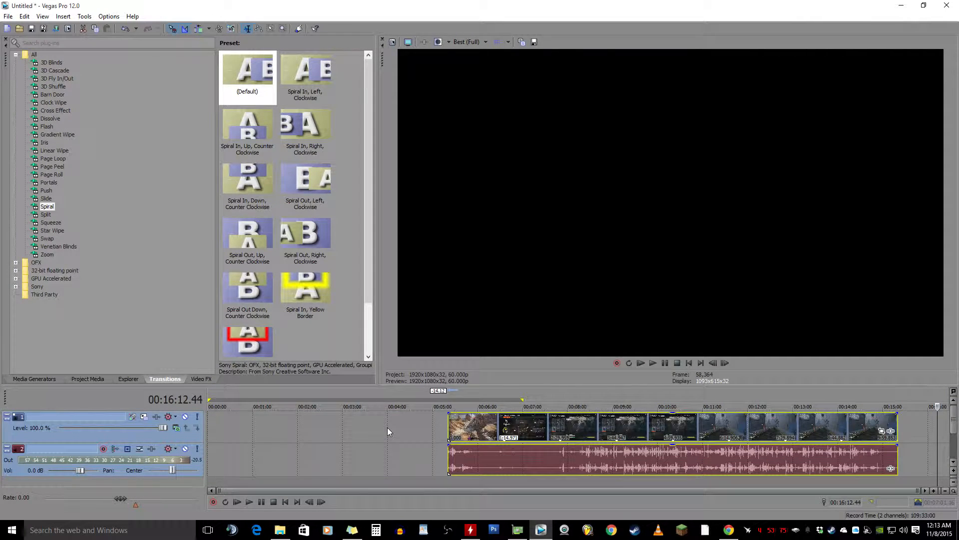
{"action": "left_click_drag", "start_coordinate": [445, 420], "coordinate": [209, 422]}
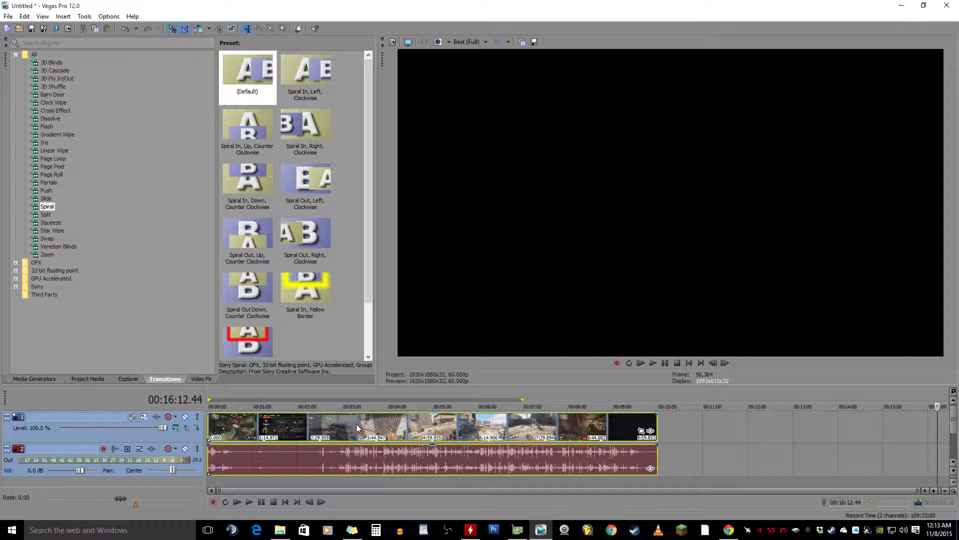
Start a new project with the saved 1920 × 1080, 60 fps template, without saving the current one.
{"action": "left_click", "coordinate": [8, 16]}
{"action": "left_click", "coordinate": [25, 26]}
{"action": "left_click", "coordinate": [487, 212]}
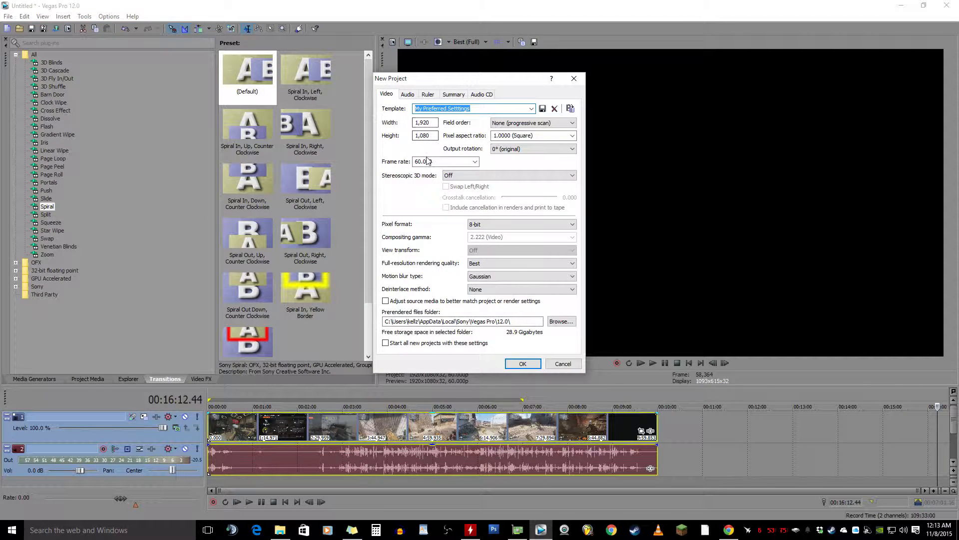
{"action": "left_click", "coordinate": [509, 365]}
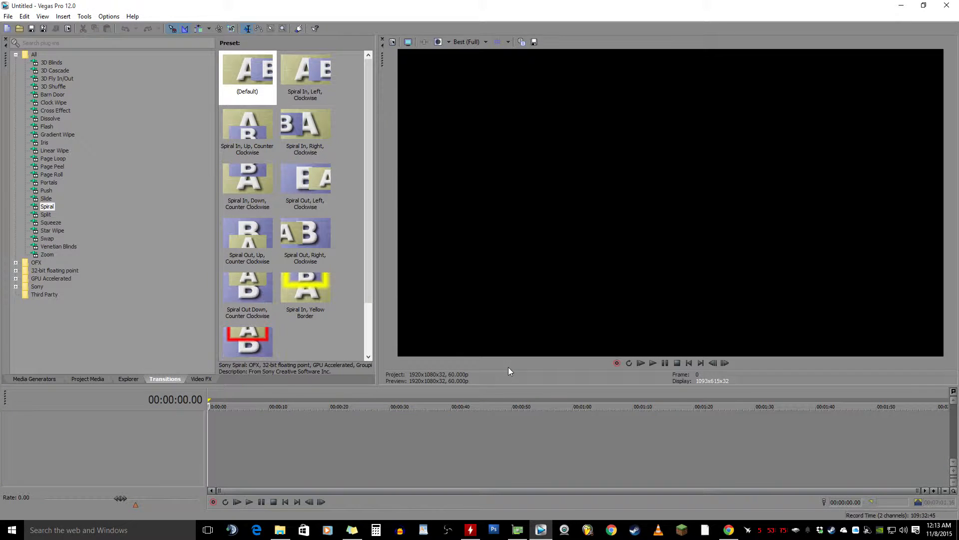
Import the Black Ops 3 gameplay recording into the new project, declining to match the project video settings to the media.
{"action": "left_click", "coordinate": [20, 29]}
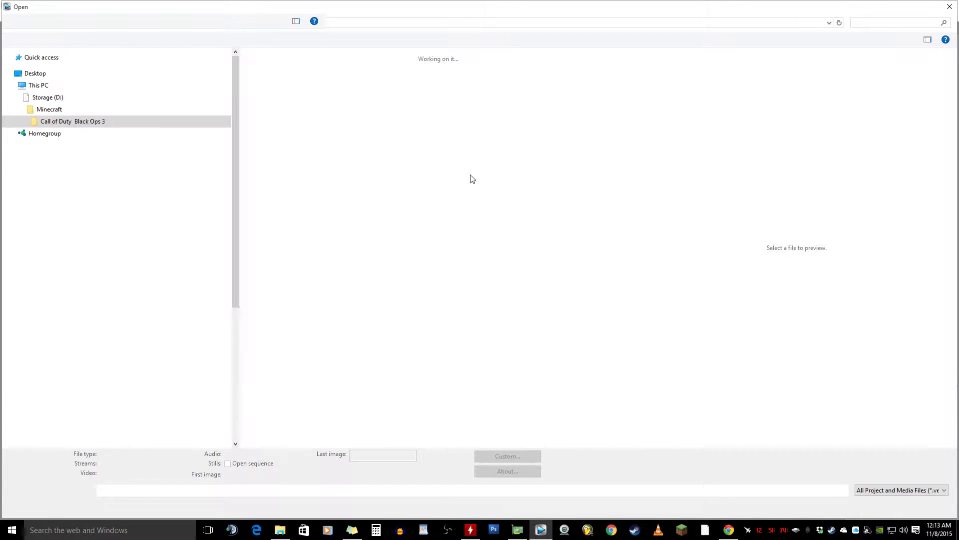
{"action": "double_click", "coordinate": [547, 193]}
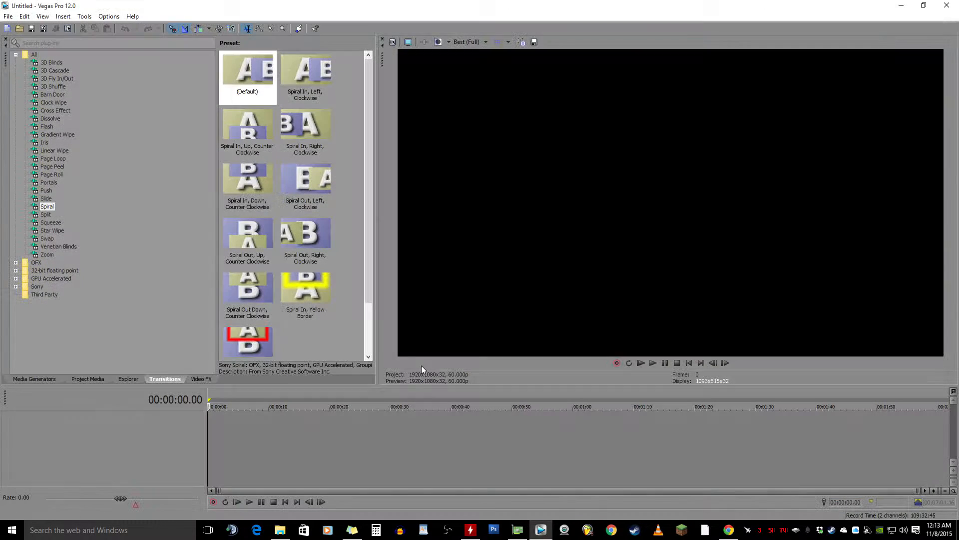
{"action": "left_click", "coordinate": [555, 207]}
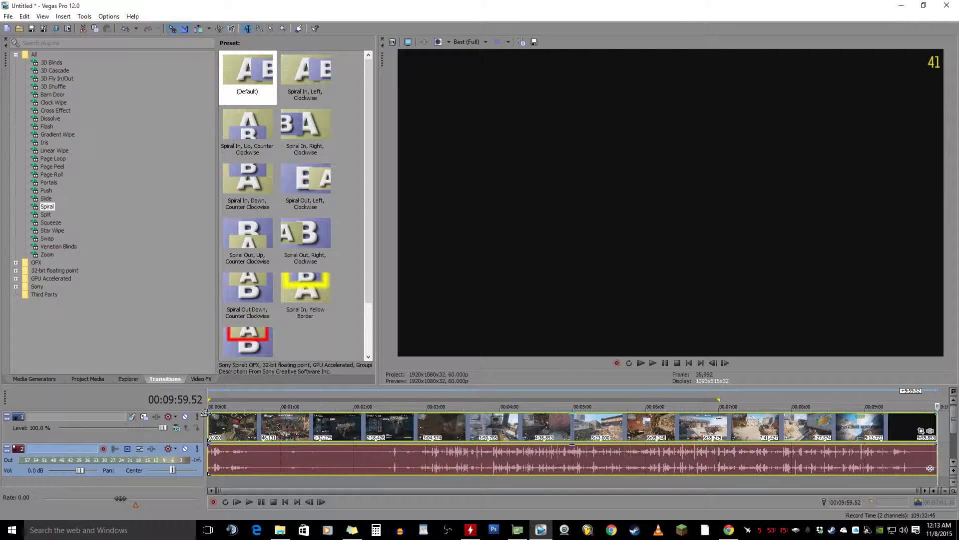
Disable resample on the imported video event.
{"action": "left_click", "coordinate": [433, 426]}
{"action": "right_click", "coordinate": [434, 426]}
{"action": "mouse_move", "coordinate": [499, 340]}
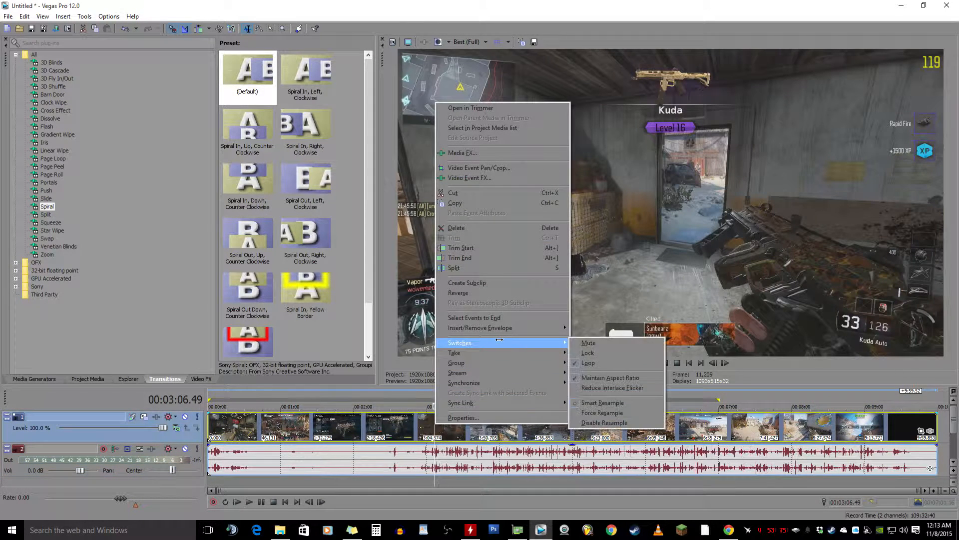
{"action": "left_click", "coordinate": [613, 424]}
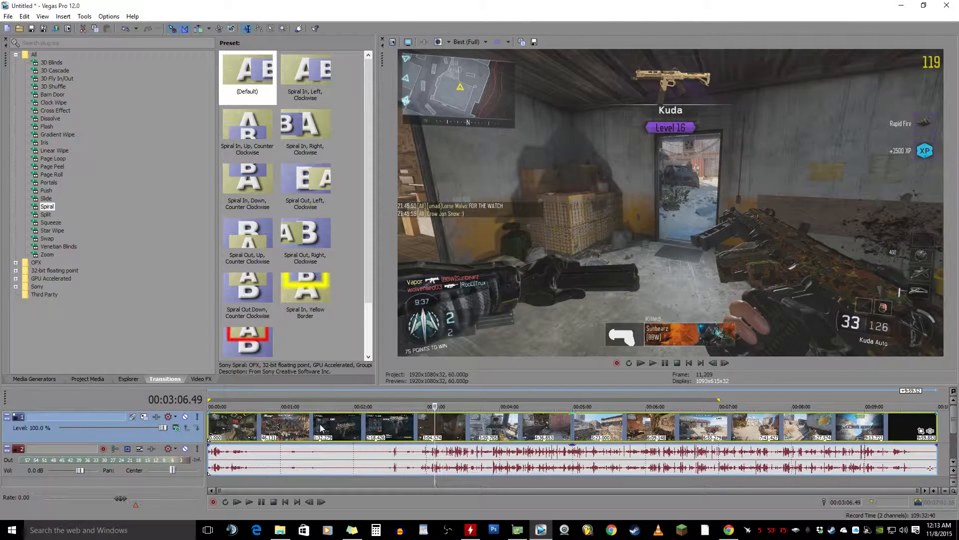
Split off and delete the footage before the match countdown at 2:34.48, and move the remaining clip to the timeline start.
{"action": "left_click", "coordinate": [365, 424]}
{"action": "left_click", "coordinate": [389, 427]}
{"action": "left_click", "coordinate": [396, 428]}
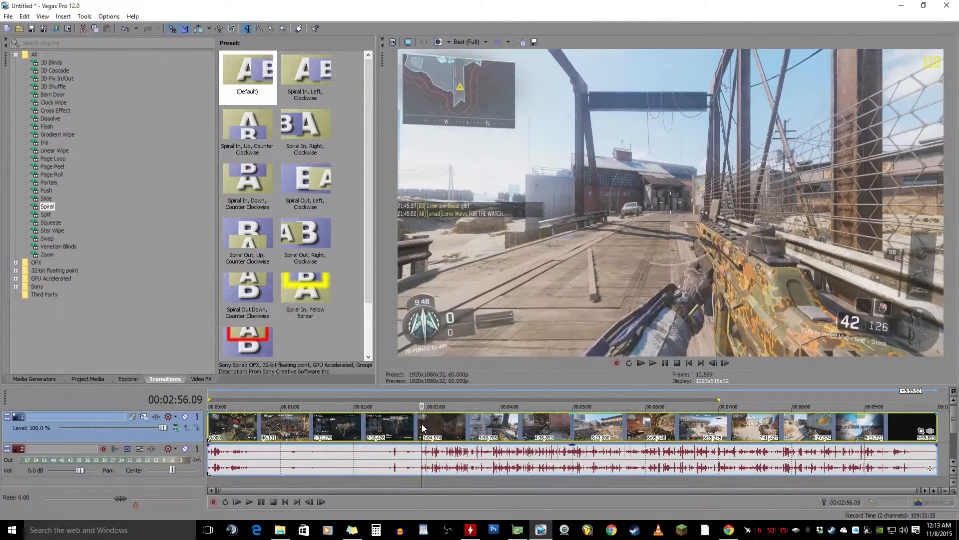
{"action": "key", "text": "s"}
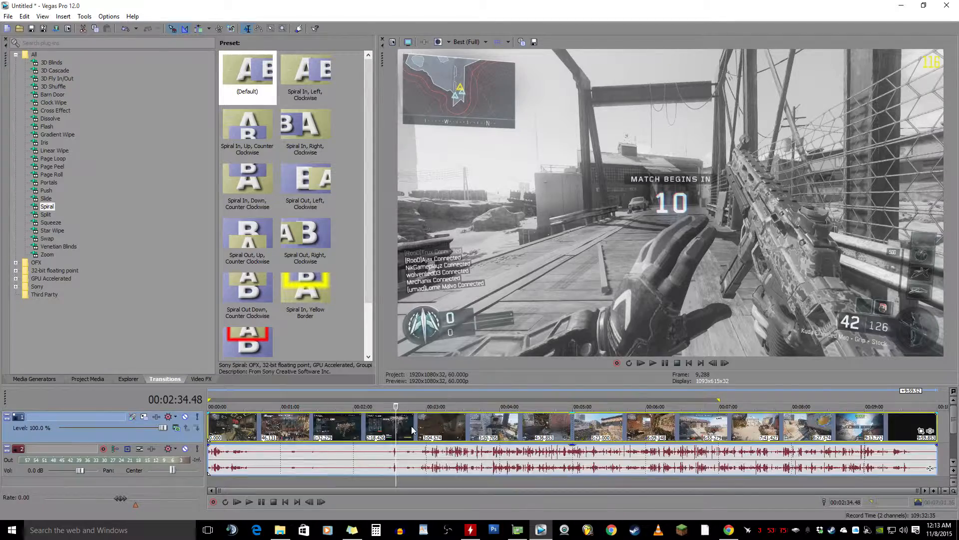
{"action": "left_click", "coordinate": [372, 427]}
{"action": "key", "text": "Delete"}
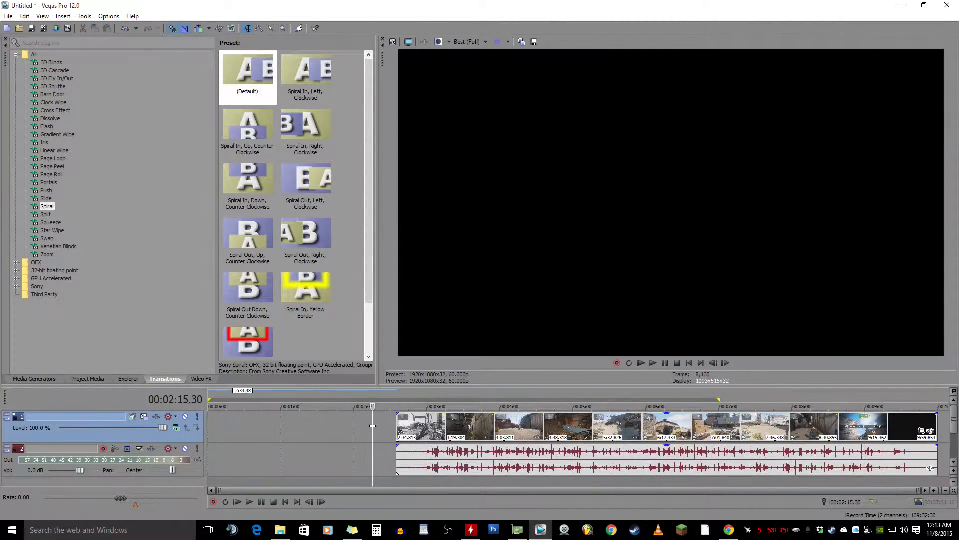
{"action": "left_click_drag", "start_coordinate": [575, 427], "coordinate": [392, 426]}
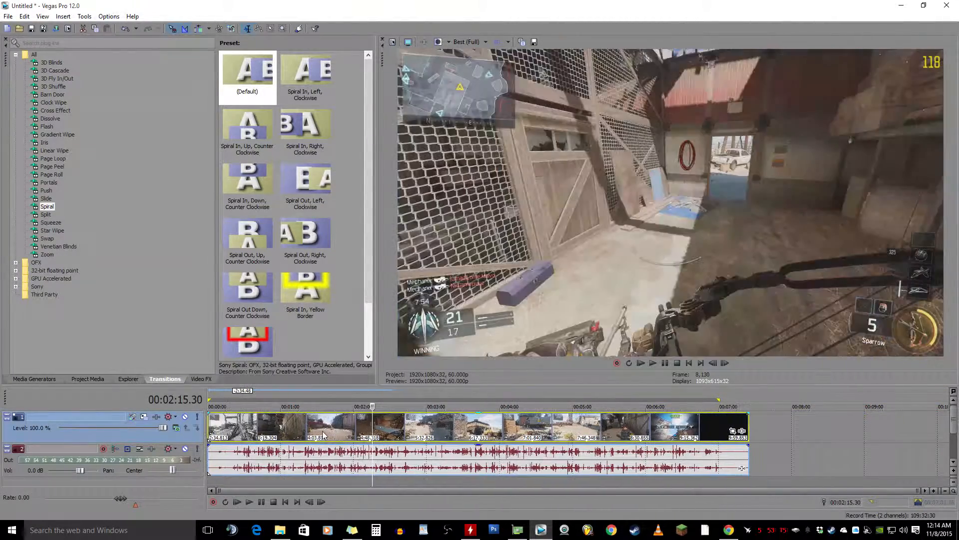
Split the clip on the final scoreboard at 7:18.06 and delete the piece after the split.
{"action": "left_click", "coordinate": [707, 421]}
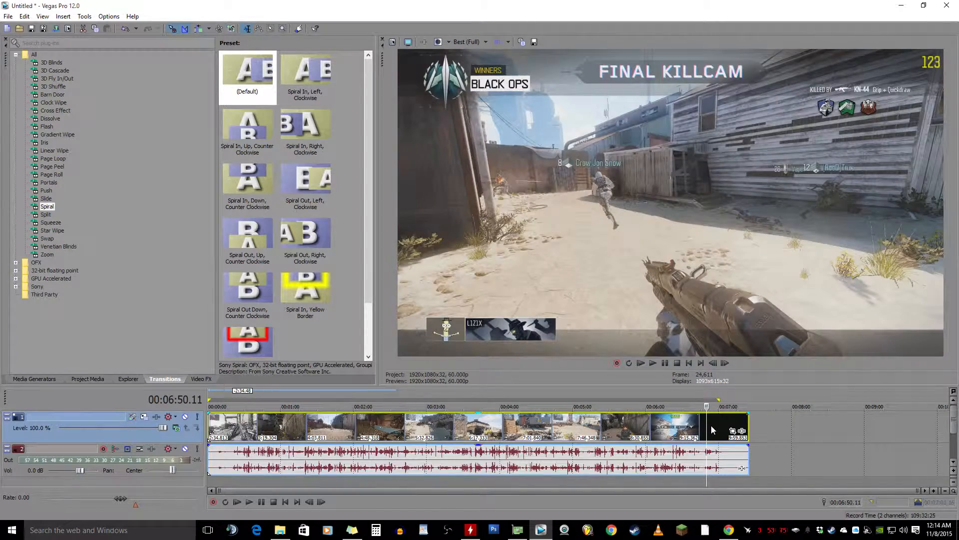
{"action": "left_click", "coordinate": [714, 426]}
{"action": "left_click", "coordinate": [726, 427]}
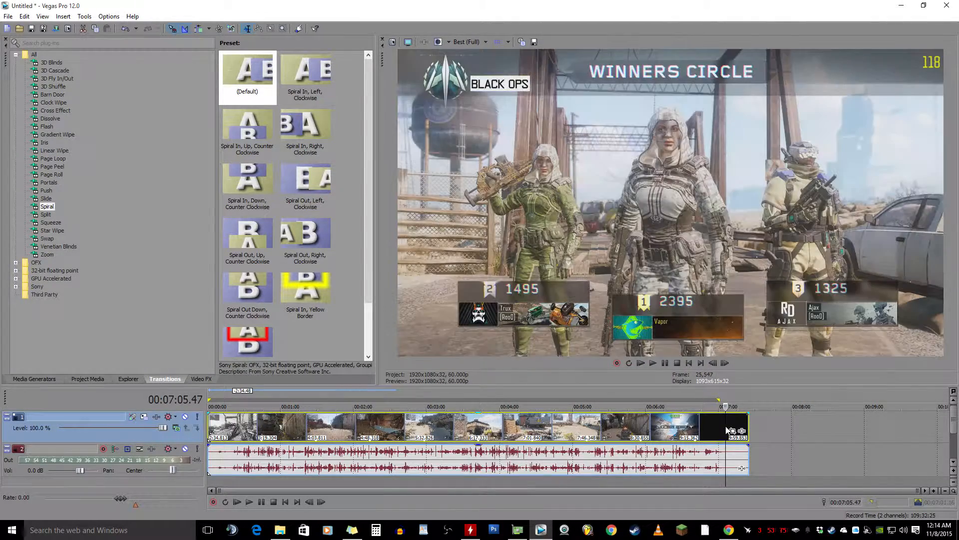
{"action": "left_click", "coordinate": [737, 426]}
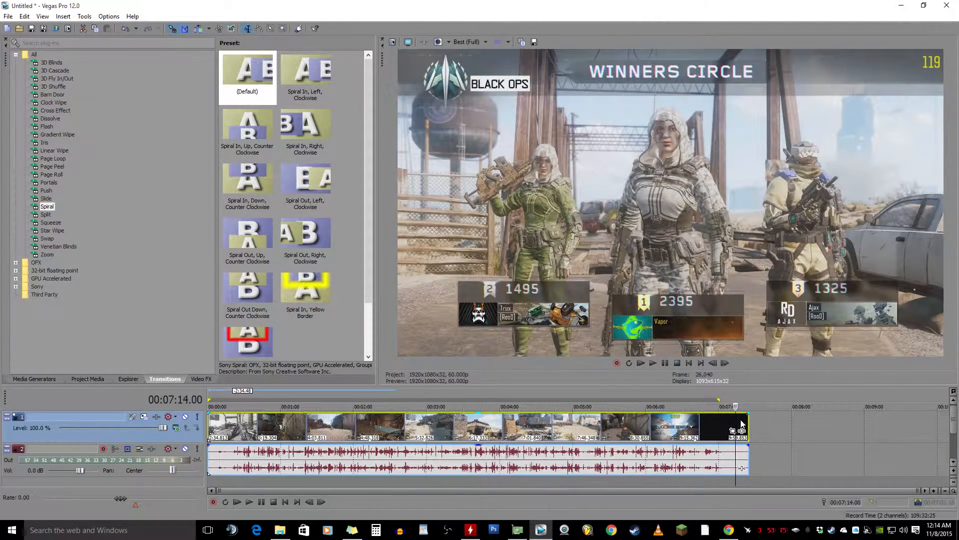
{"action": "left_click", "coordinate": [742, 426]}
{"action": "key", "text": "s"}
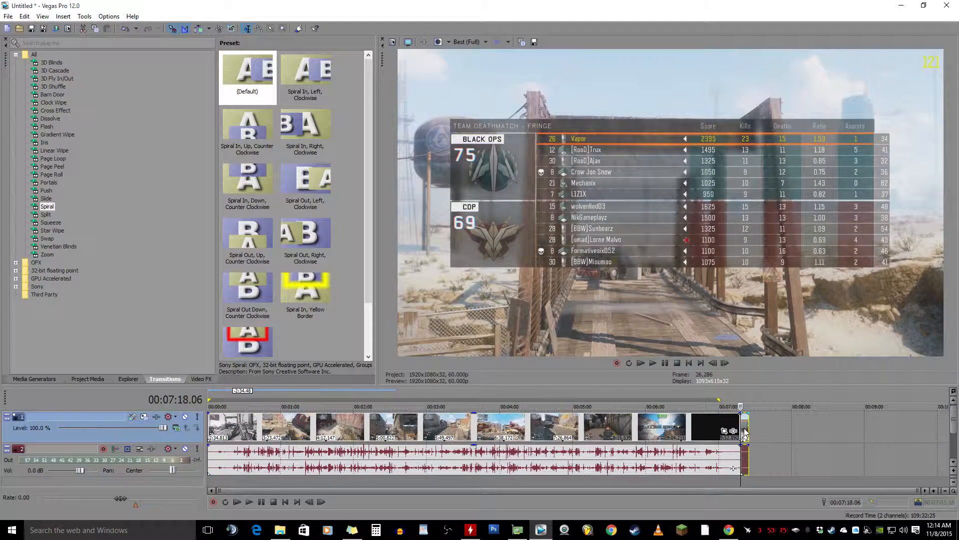
{"action": "left_click", "coordinate": [744, 431]}
{"action": "key", "text": "Delete"}
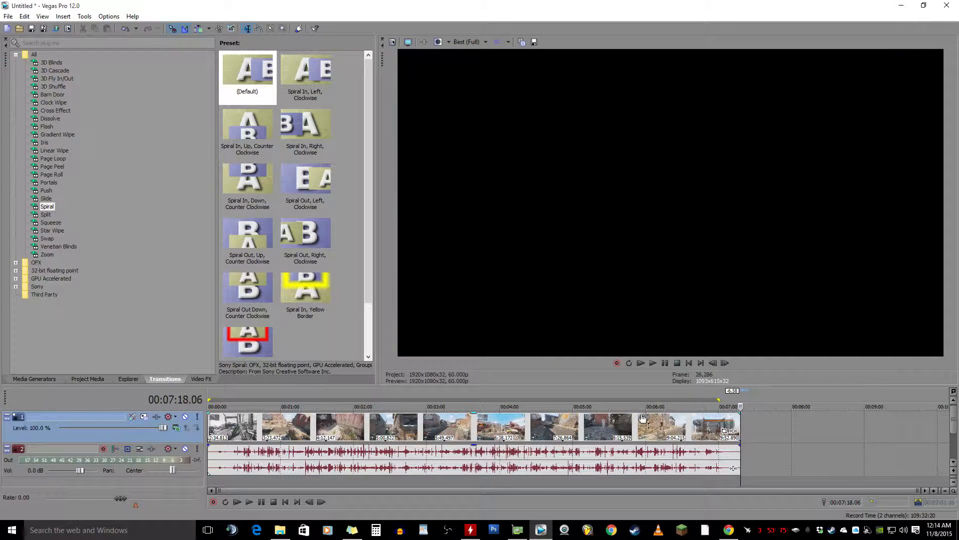
{"action": "left_click", "coordinate": [518, 428]}
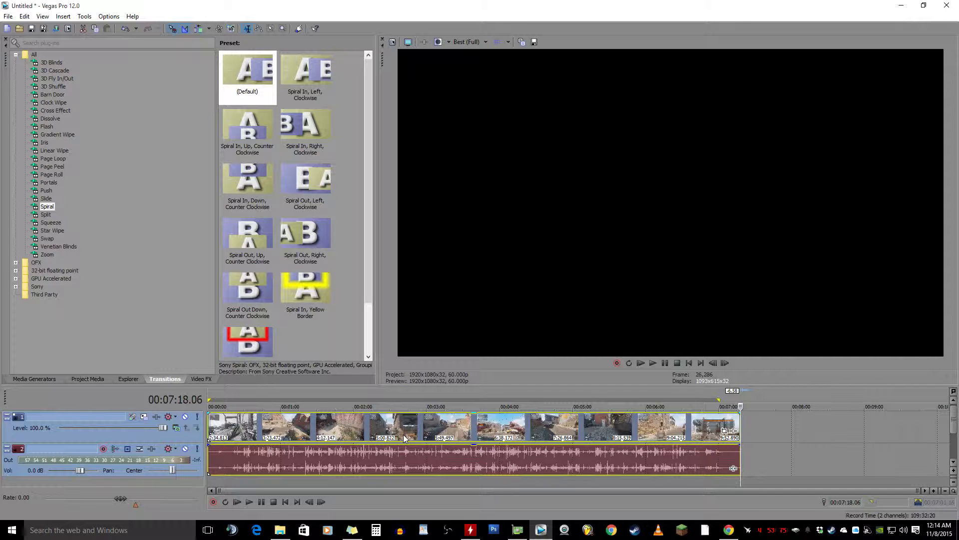
{"action": "left_click", "coordinate": [774, 420]}
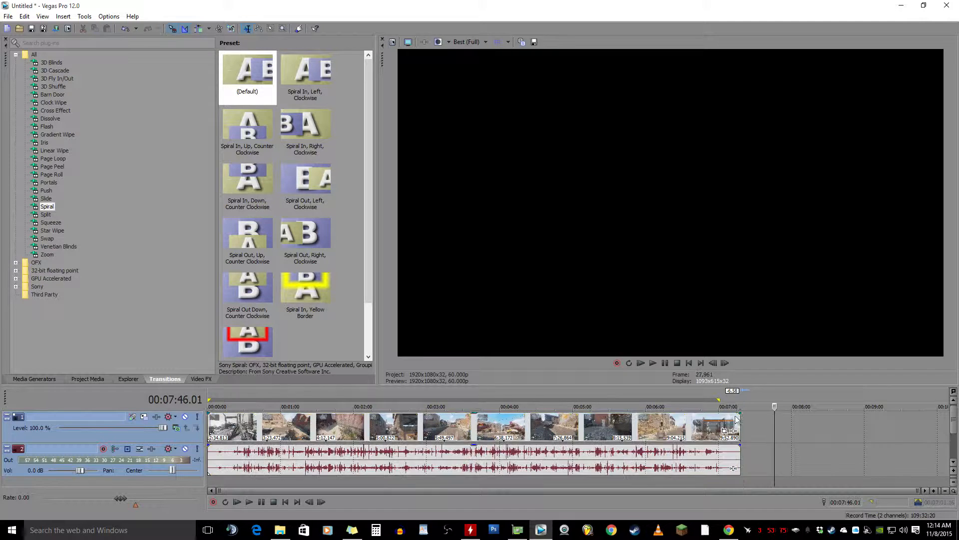
Shift the gameplay clip about 15 seconds away from the timeline start, check the gap, and move it back to the start.
{"action": "left_click", "coordinate": [363, 430]}
{"action": "left_click_drag", "start_coordinate": [344, 432], "coordinate": [380, 434]}
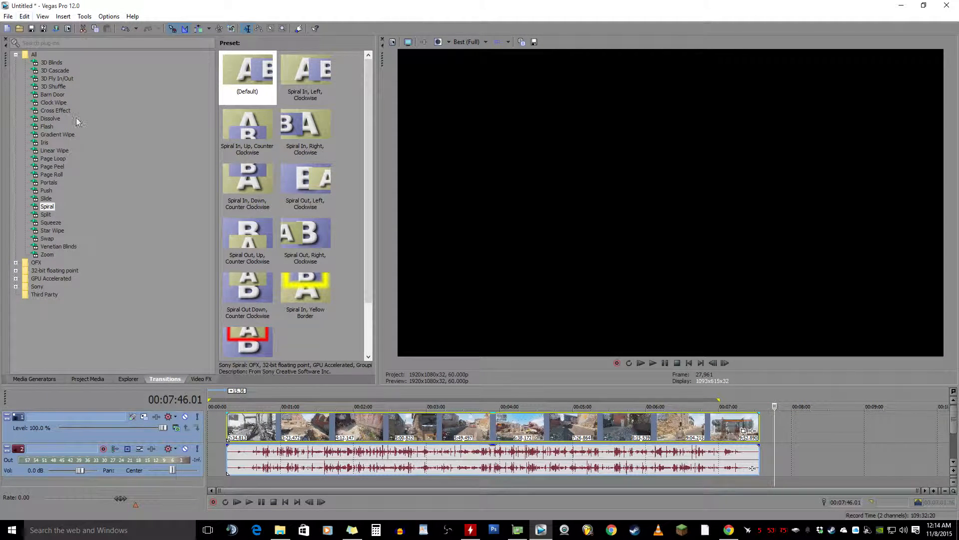
{"action": "left_click", "coordinate": [215, 425]}
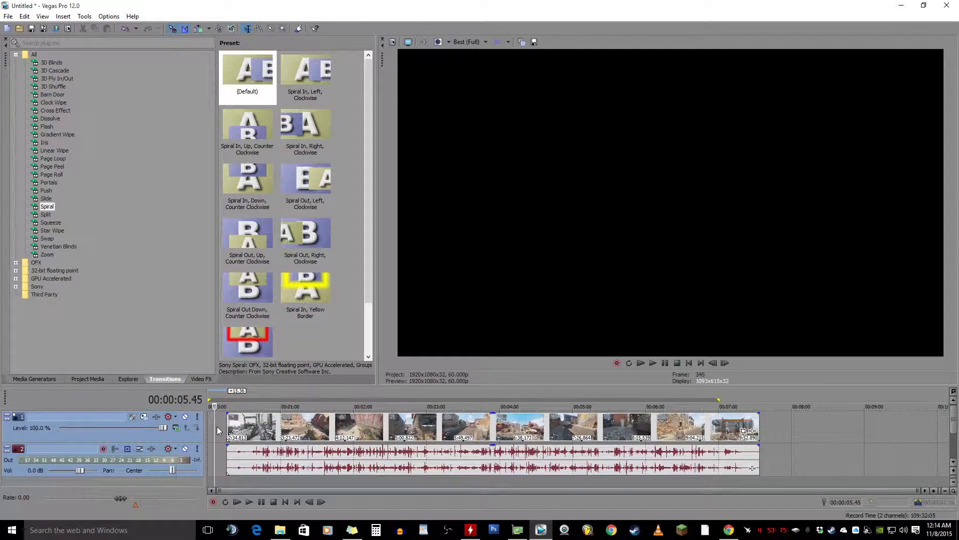
{"action": "left_click", "coordinate": [776, 422]}
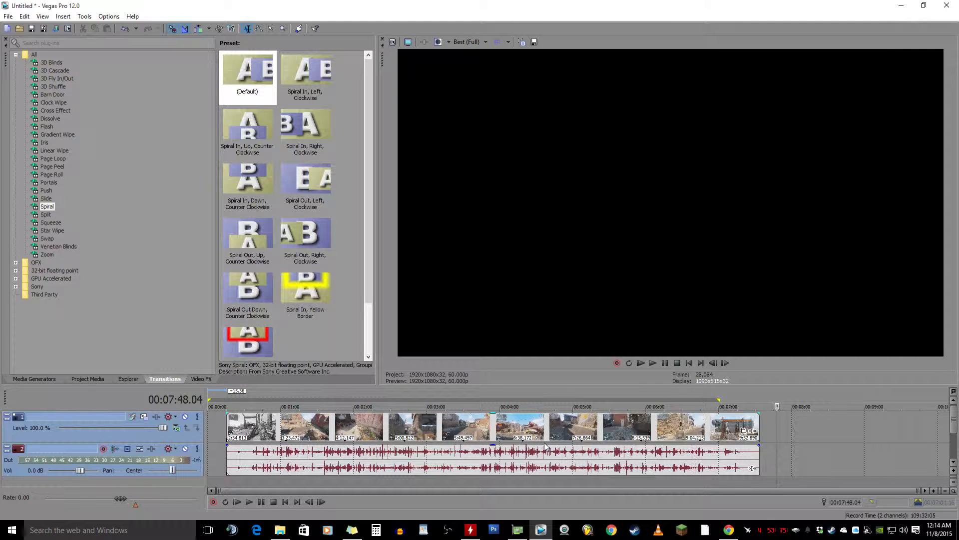
{"action": "left_click_drag", "start_coordinate": [467, 428], "coordinate": [411, 422]}
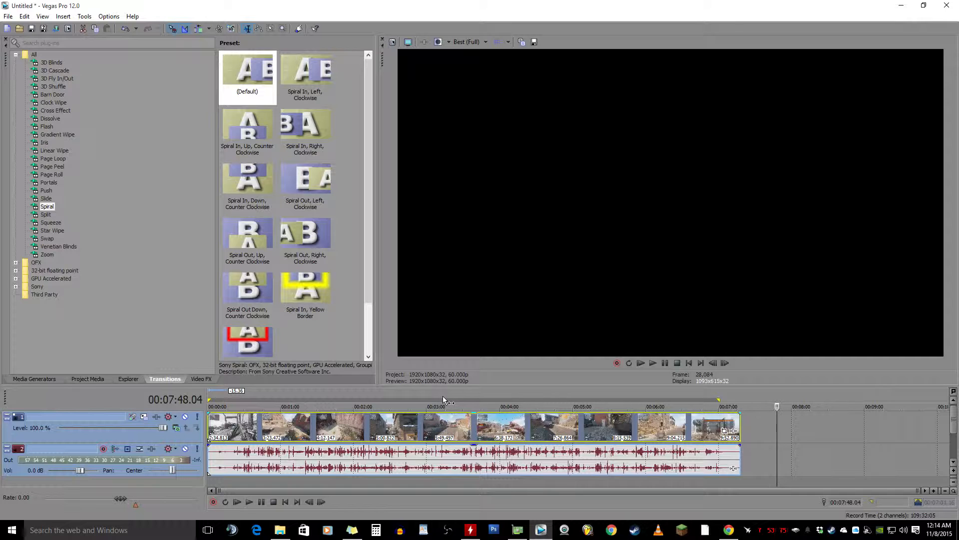
Enlarge the timeline area upward and place the cursor at 34.54 seconds.
{"action": "left_click_drag", "start_coordinate": [472, 382], "coordinate": [466, 241]}
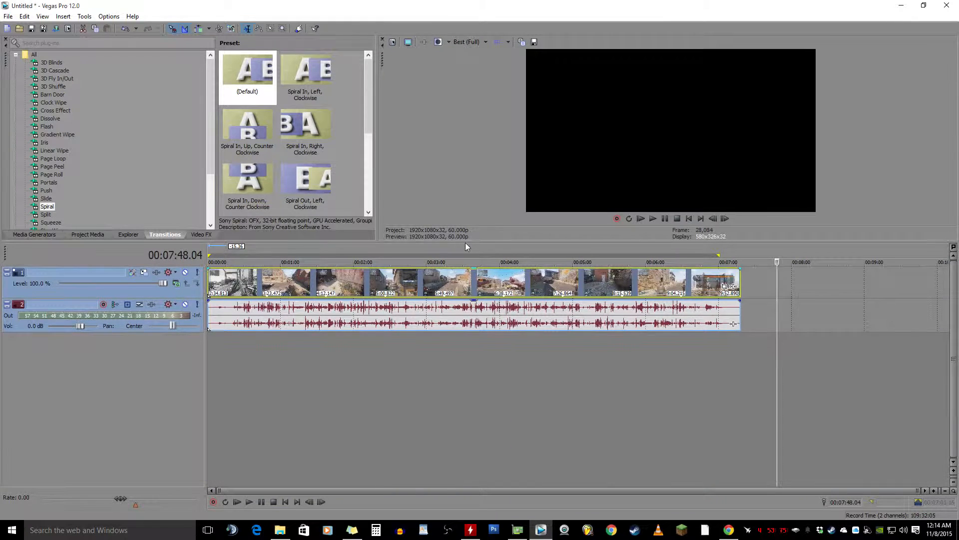
{"action": "left_click", "coordinate": [284, 345]}
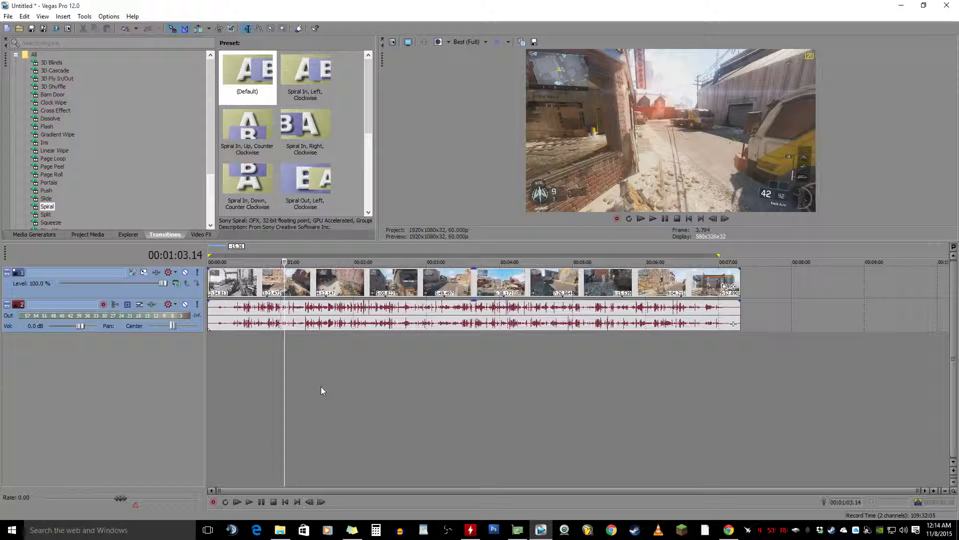
{"action": "left_click", "coordinate": [250, 364]}
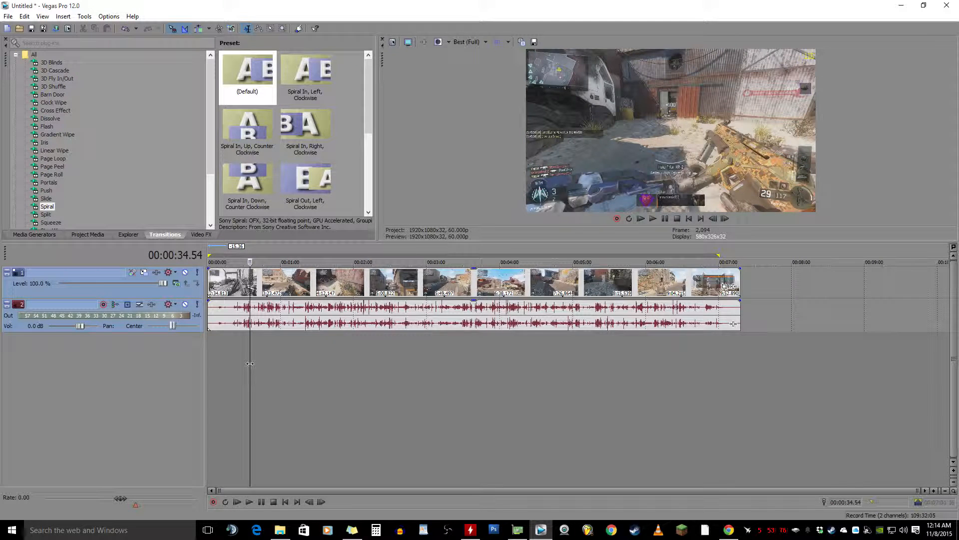
Insert three empty audio tracks below the gameplay audio track.
{"action": "right_click", "coordinate": [166, 355]}
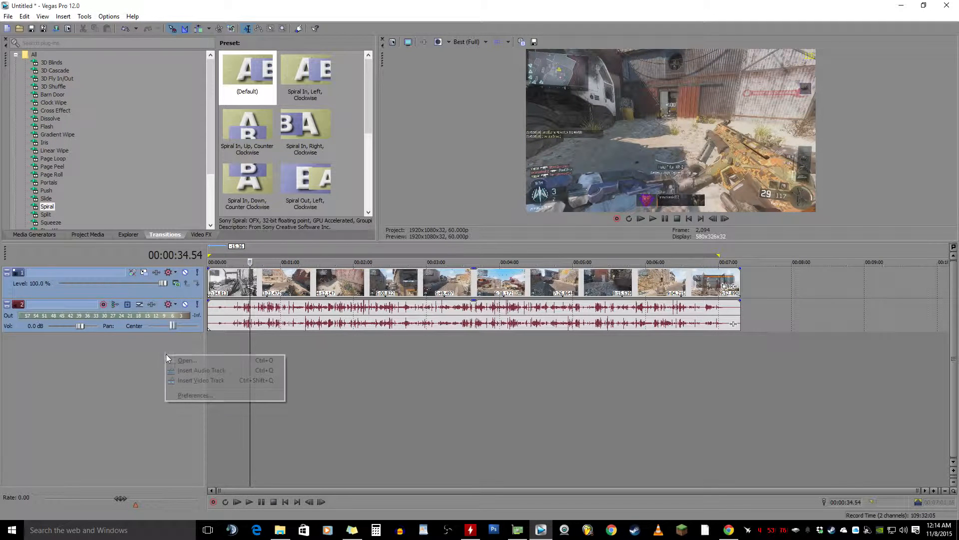
{"action": "left_click", "coordinate": [214, 370]}
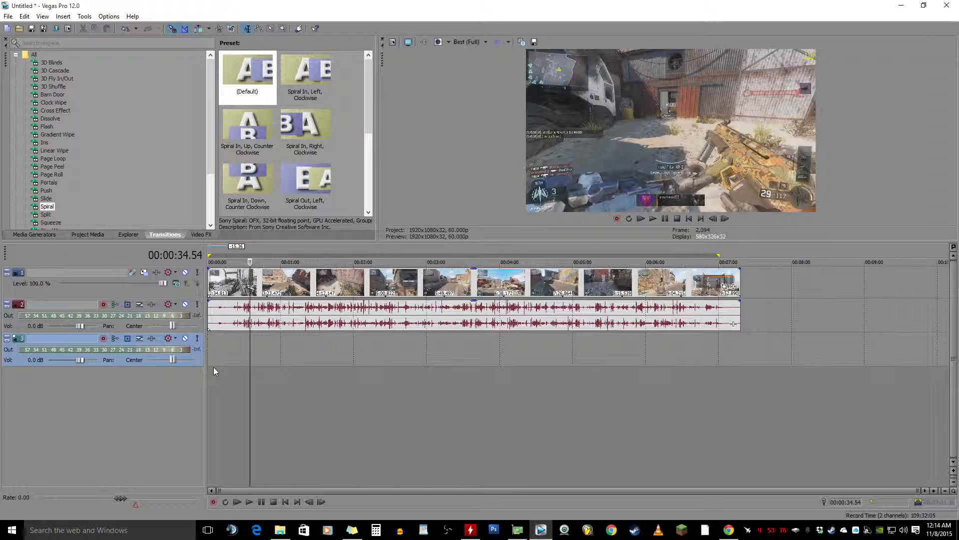
{"action": "right_click", "coordinate": [176, 418]}
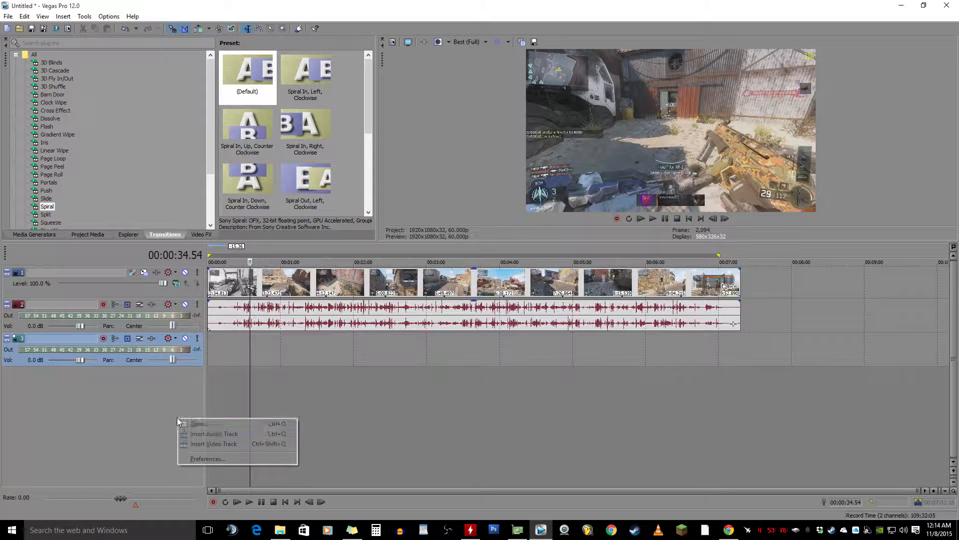
{"action": "left_click", "coordinate": [215, 434]}
{"action": "right_click", "coordinate": [168, 433]}
{"action": "left_click", "coordinate": [214, 451]}
{"action": "right_click", "coordinate": [188, 456]}
{"action": "left_click", "coordinate": [256, 413]}
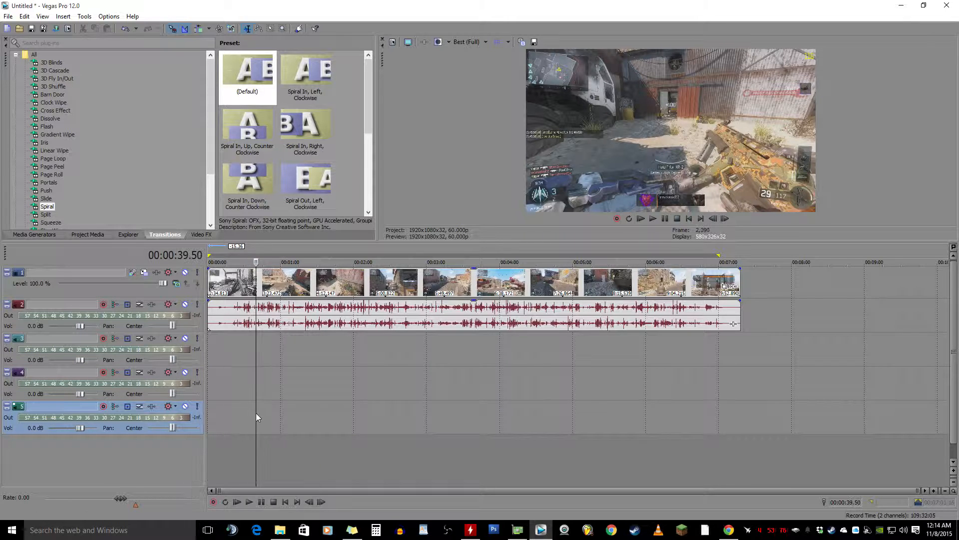
Delete the three empty audio tracks below the gameplay audio.
{"action": "left_click", "coordinate": [316, 395]}
{"action": "left_click", "coordinate": [326, 395]}
{"action": "left_click", "coordinate": [333, 422]}
{"action": "left_click", "coordinate": [339, 351]}
{"action": "left_click", "coordinate": [341, 343]}
{"action": "right_click", "coordinate": [341, 345]}
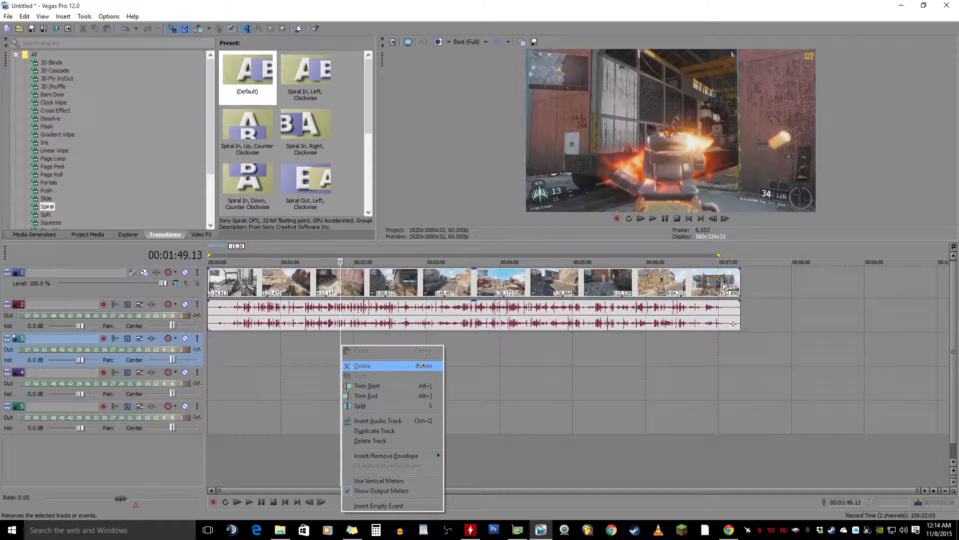
{"action": "left_click", "coordinate": [389, 441]}
{"action": "left_click", "coordinate": [376, 351]}
{"action": "right_click", "coordinate": [377, 350]}
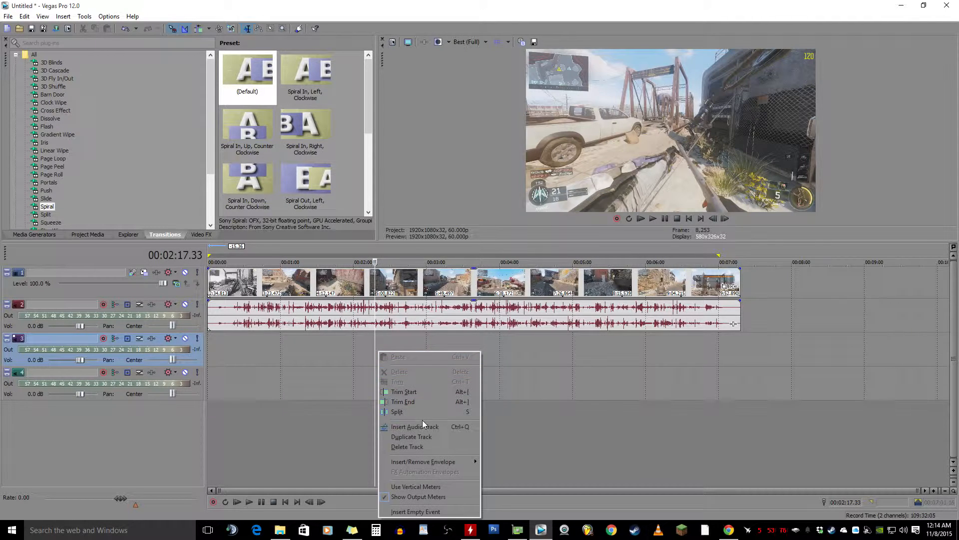
{"action": "left_click", "coordinate": [407, 446]}
{"action": "right_click", "coordinate": [405, 363]}
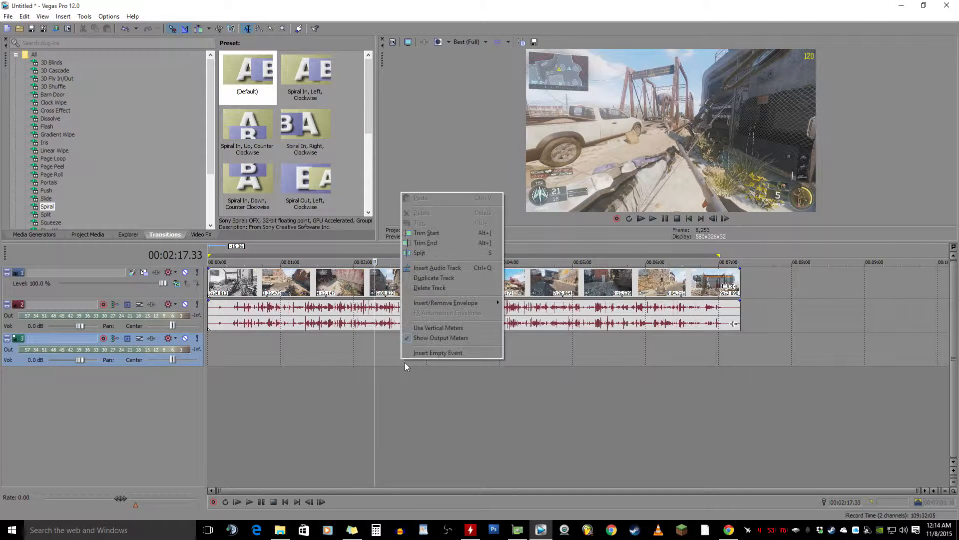
{"action": "left_click", "coordinate": [387, 352]}
{"action": "right_click", "coordinate": [387, 352]}
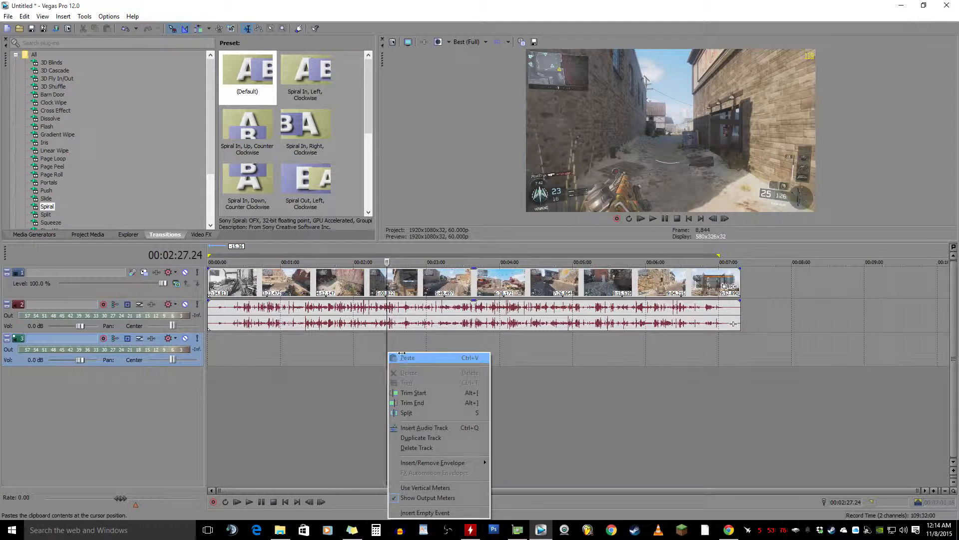
{"action": "left_click", "coordinate": [409, 448]}
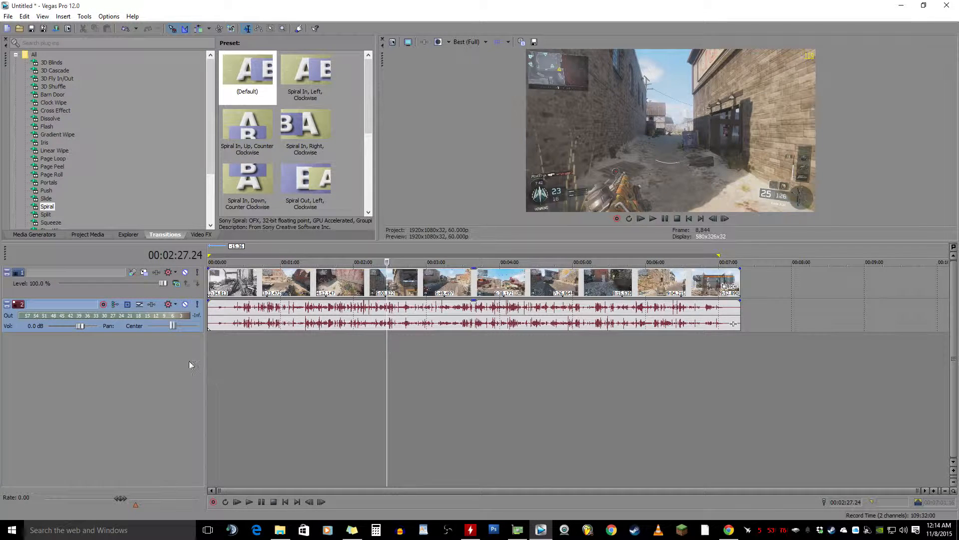
Import the recording 11.07.2015 - 19.10.08.02 with the gameplay audio track selected, and undo the import.
{"action": "left_click", "coordinate": [19, 28]}
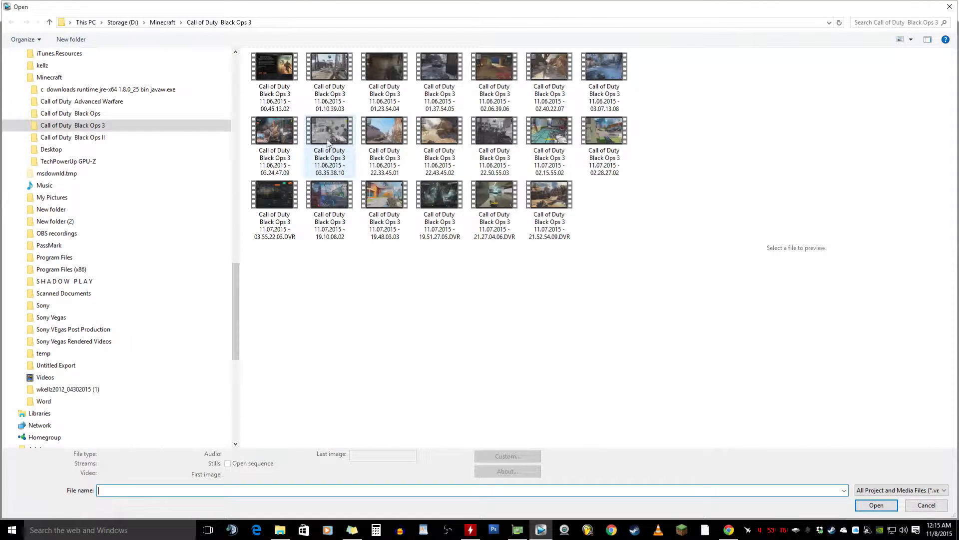
{"action": "double_click", "coordinate": [327, 193]}
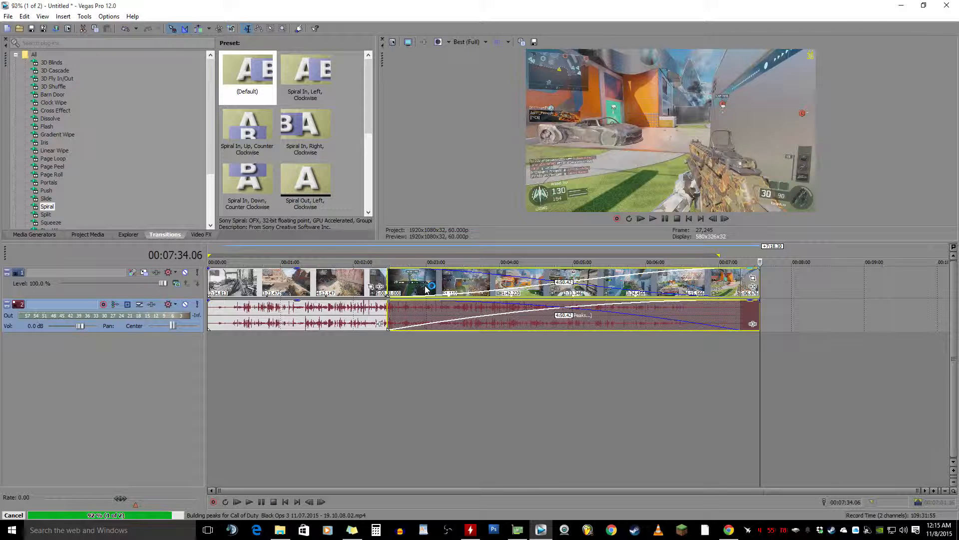
{"action": "key", "text": "ctrl+z"}
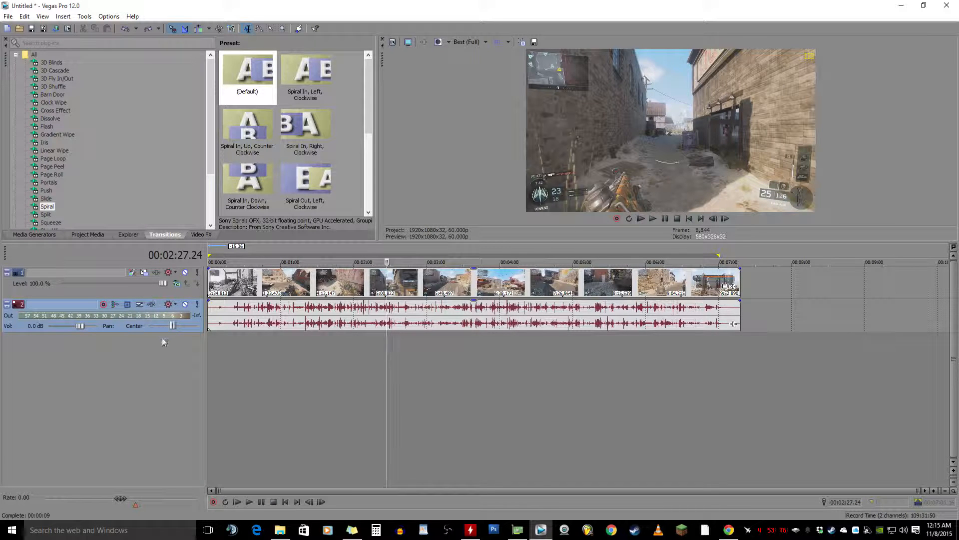
Import the recording 11.06.2015 - 22.33.45.01 over the gameplay clip with the video track selected, and undo the import.
{"action": "left_click", "coordinate": [153, 325]}
{"action": "left_click", "coordinate": [225, 319]}
{"action": "left_click", "coordinate": [158, 290]}
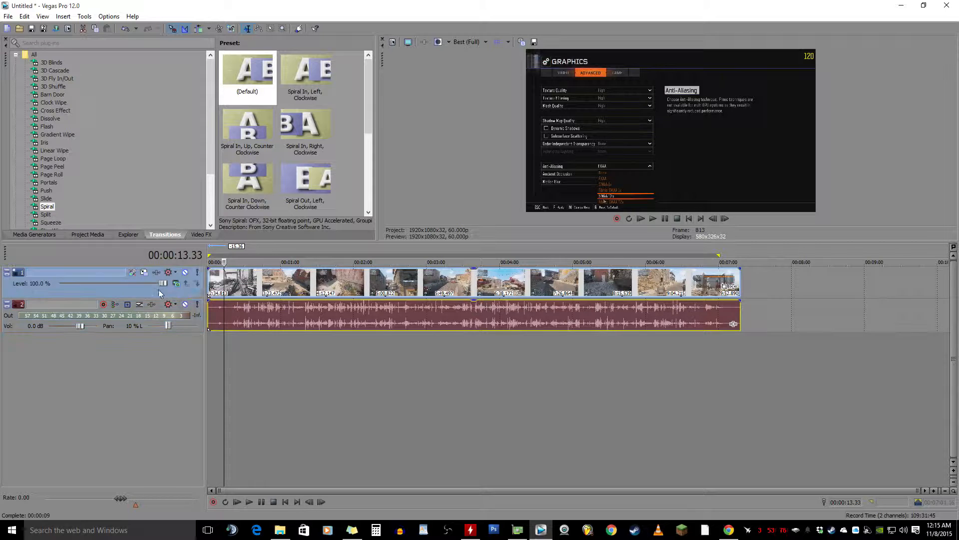
{"action": "left_click", "coordinate": [265, 282]}
{"action": "left_click", "coordinate": [20, 30]}
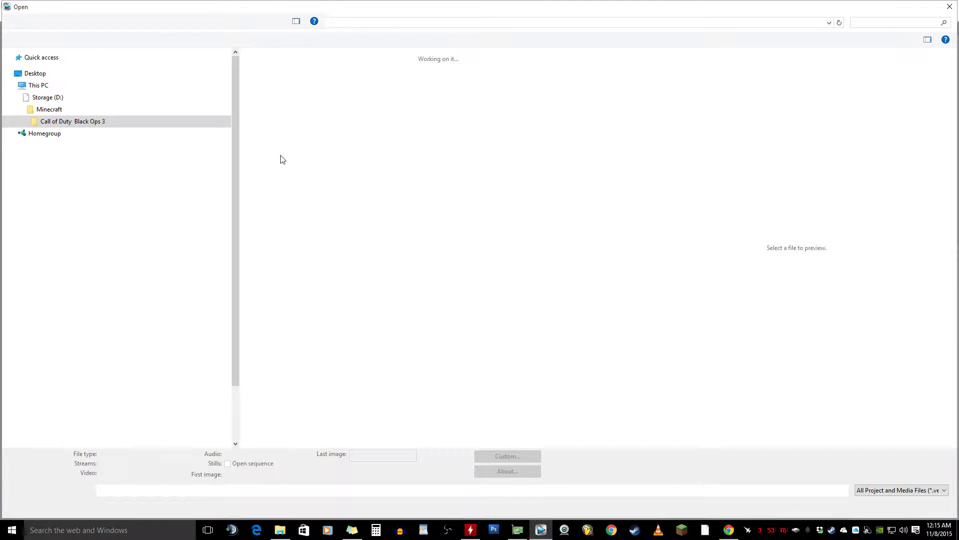
{"action": "double_click", "coordinate": [382, 126]}
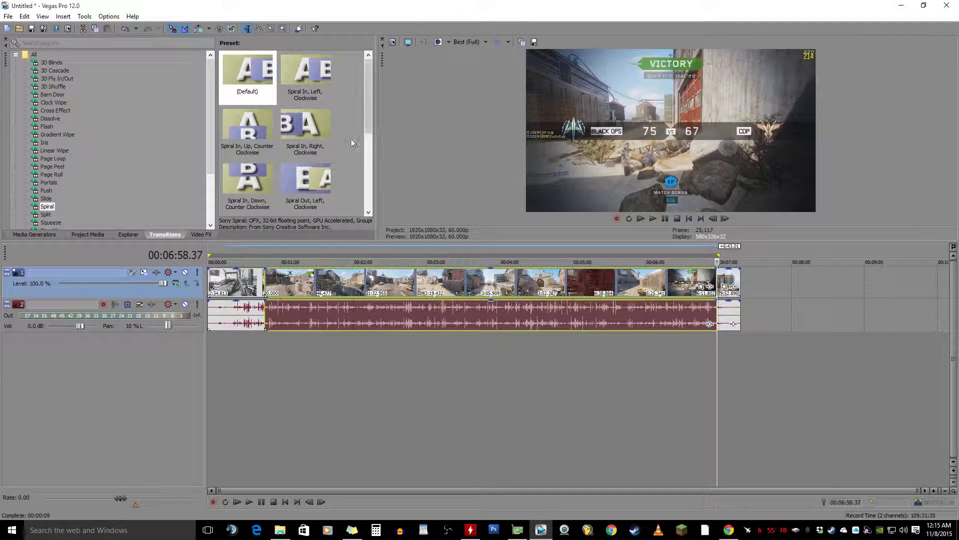
{"action": "key", "text": "ctrl+z"}
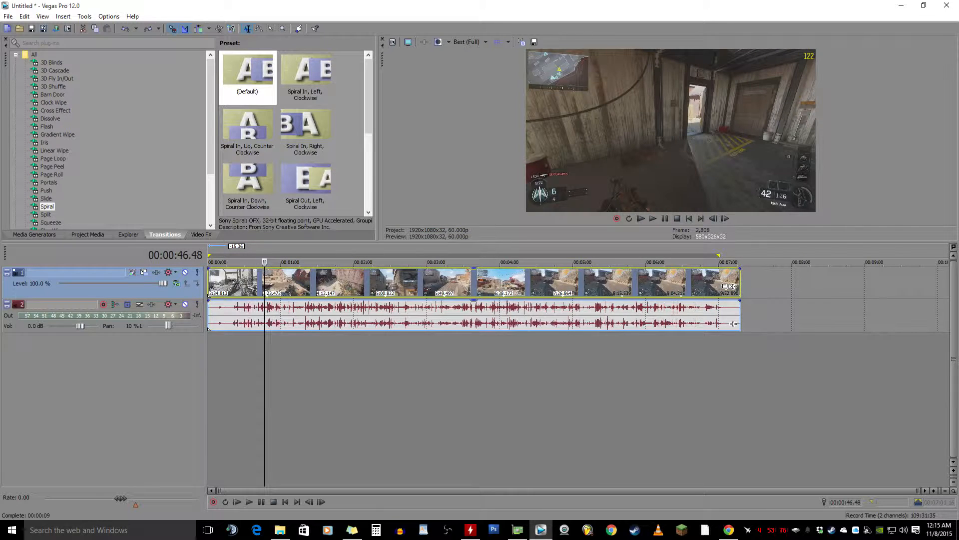
Insert an audio track below the gameplay and import the recording 11.07.2015 - 19.48.03.03 onto separate tracks.
{"action": "right_click", "coordinate": [178, 370]}
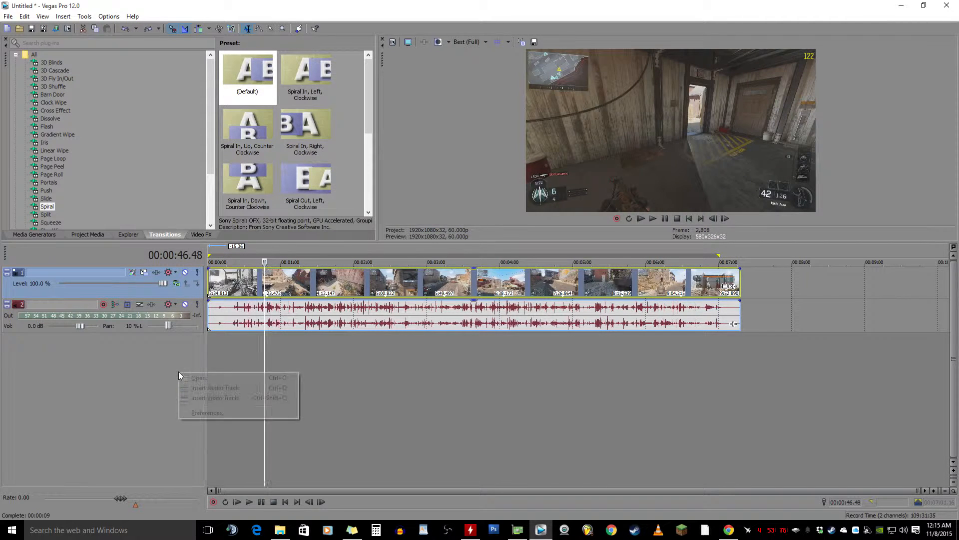
{"action": "left_click", "coordinate": [225, 388]}
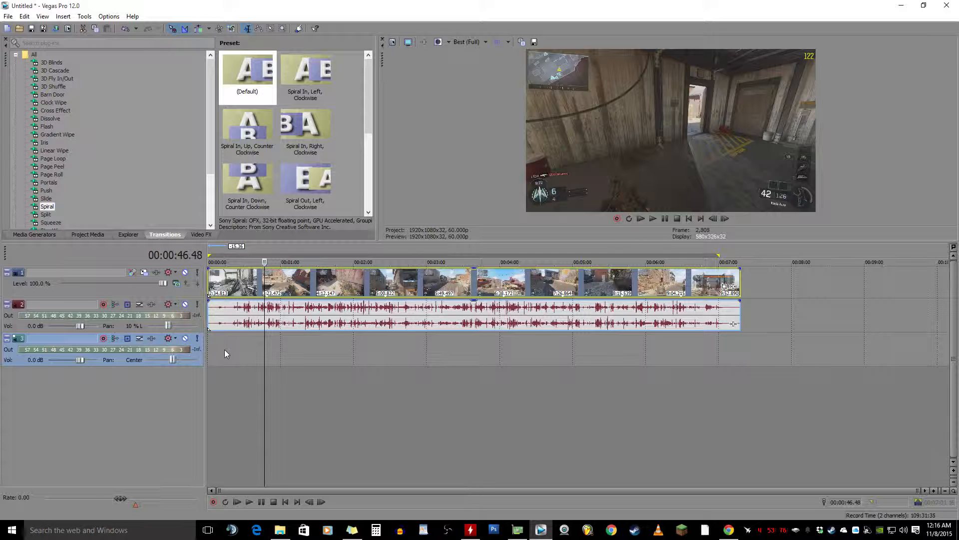
{"action": "left_click", "coordinate": [19, 29]}
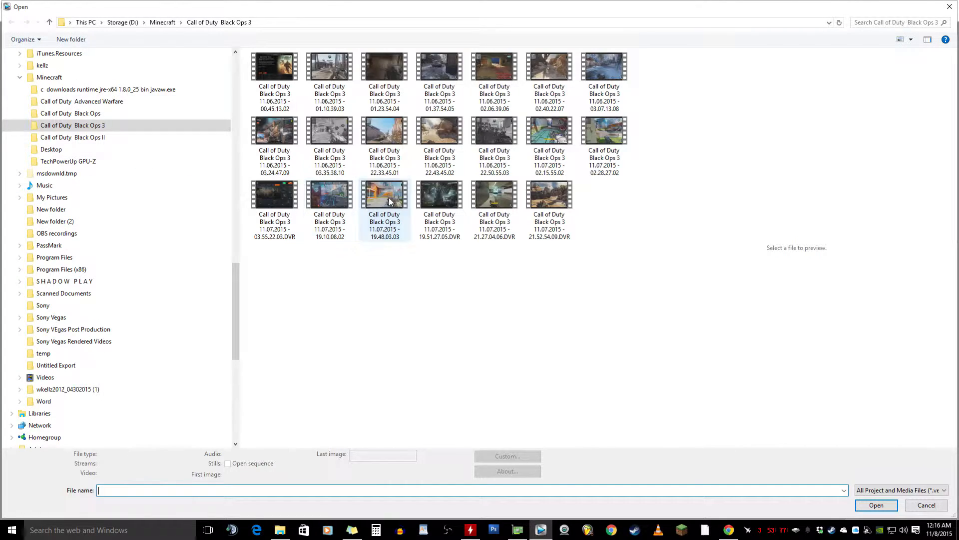
{"action": "double_click", "coordinate": [378, 201]}
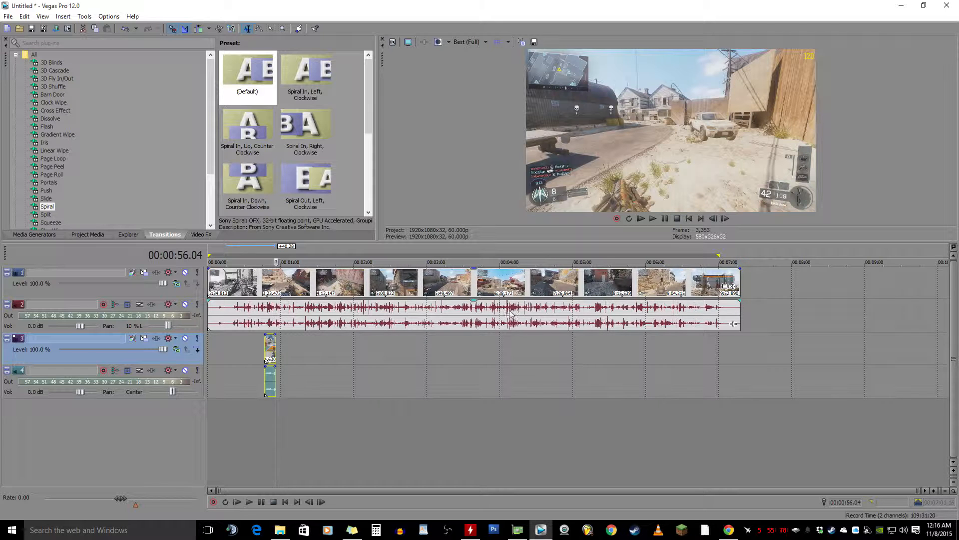
Ungroup the newly imported clip's video and audio, and delete only its video event.
{"action": "left_click", "coordinate": [269, 384]}
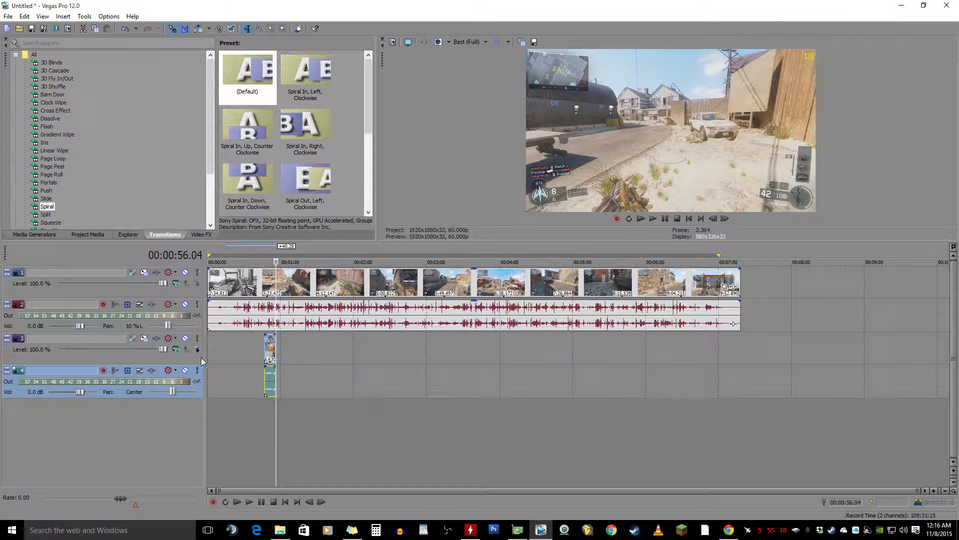
{"action": "left_click", "coordinate": [271, 349]}
{"action": "left_click", "coordinate": [272, 359]}
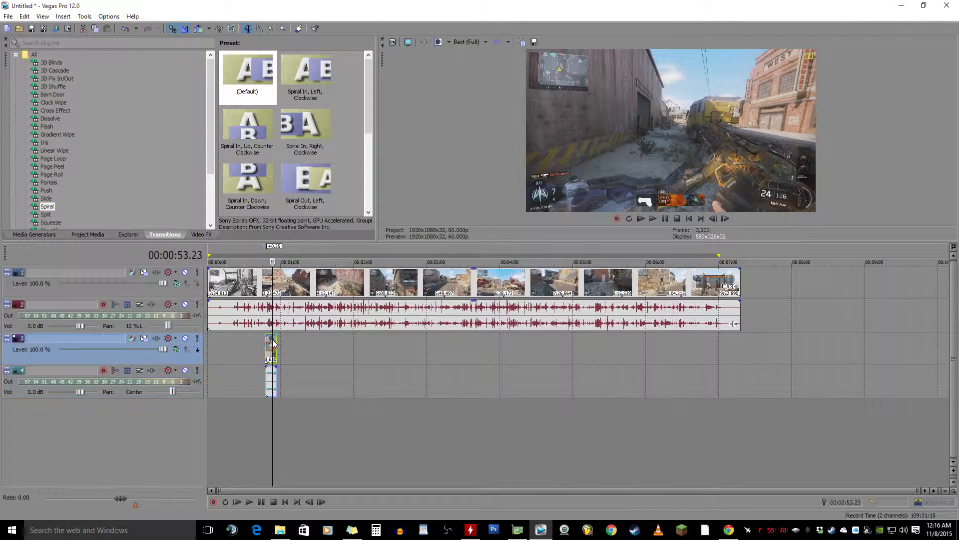
{"action": "right_click", "coordinate": [279, 360]}
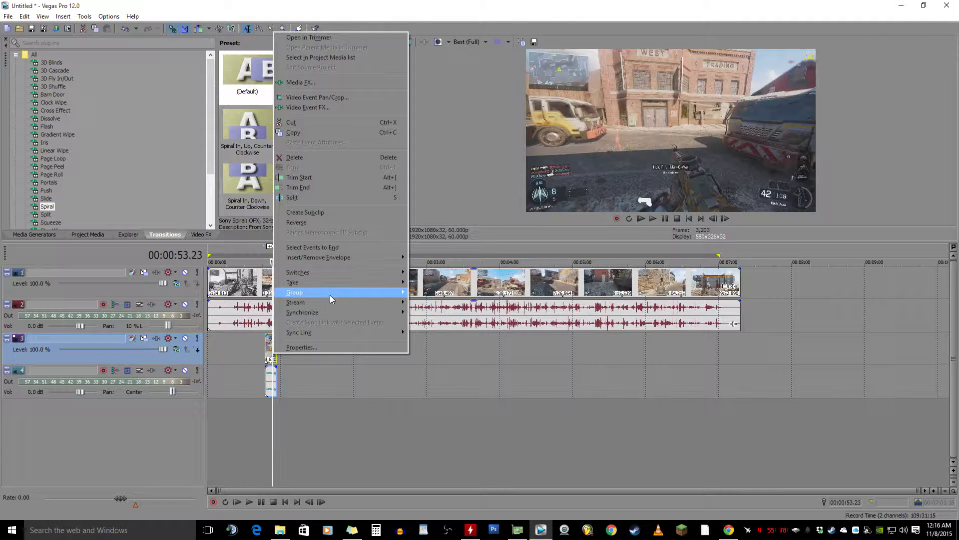
{"action": "mouse_move", "coordinate": [330, 296]}
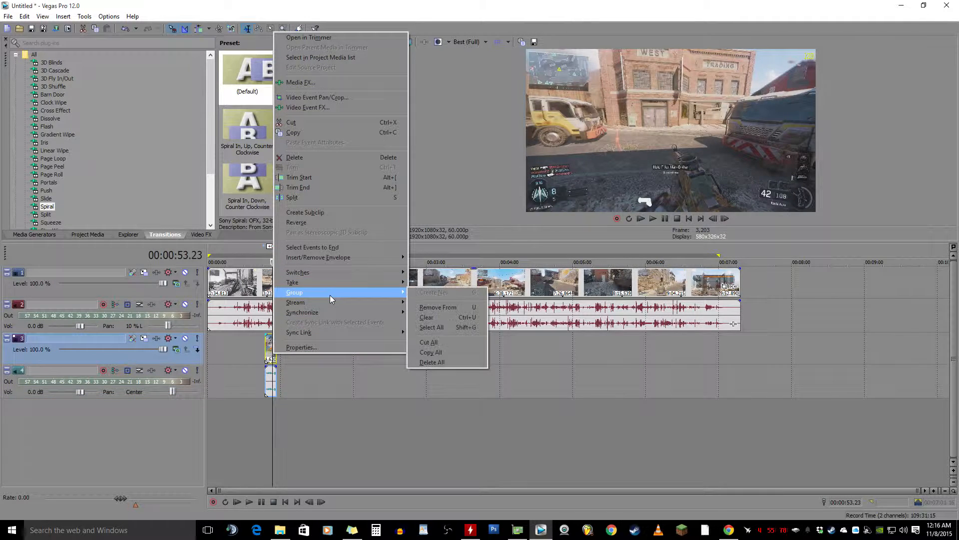
{"action": "left_click", "coordinate": [429, 314]}
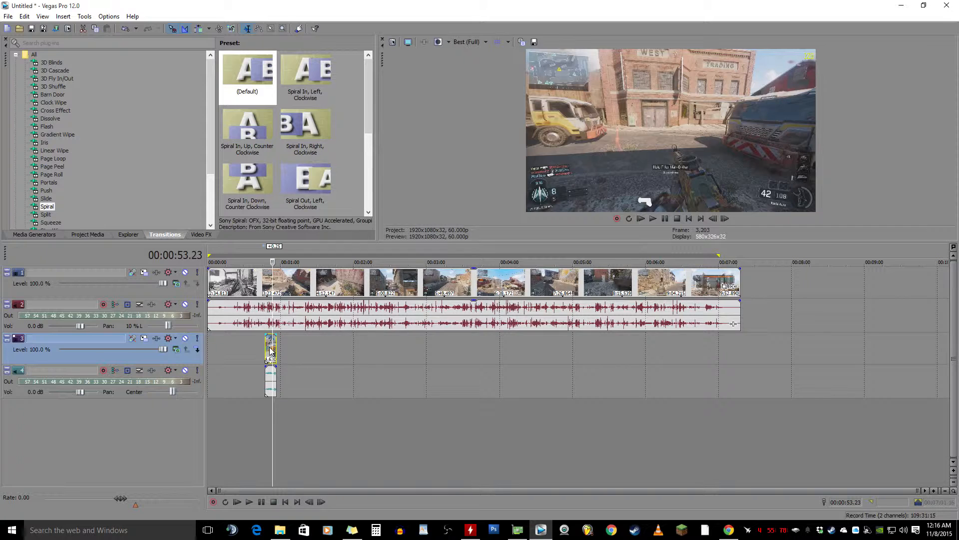
{"action": "left_click", "coordinate": [270, 351]}
{"action": "key", "text": "Delete"}
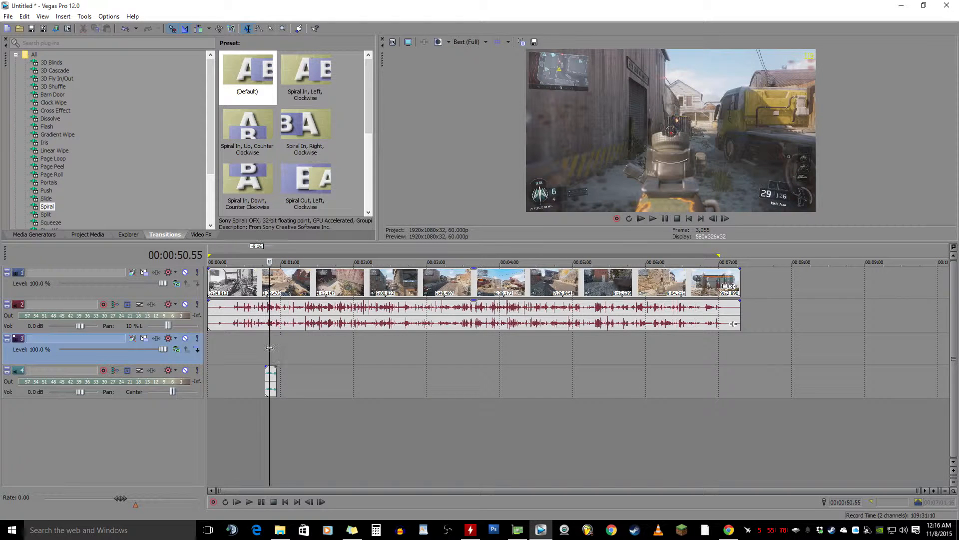
Extend the remaining audio event on track 4 from the timeline start to nearly the end of the gameplay clip.
{"action": "left_click_drag", "start_coordinate": [275, 383], "coordinate": [693, 382]}
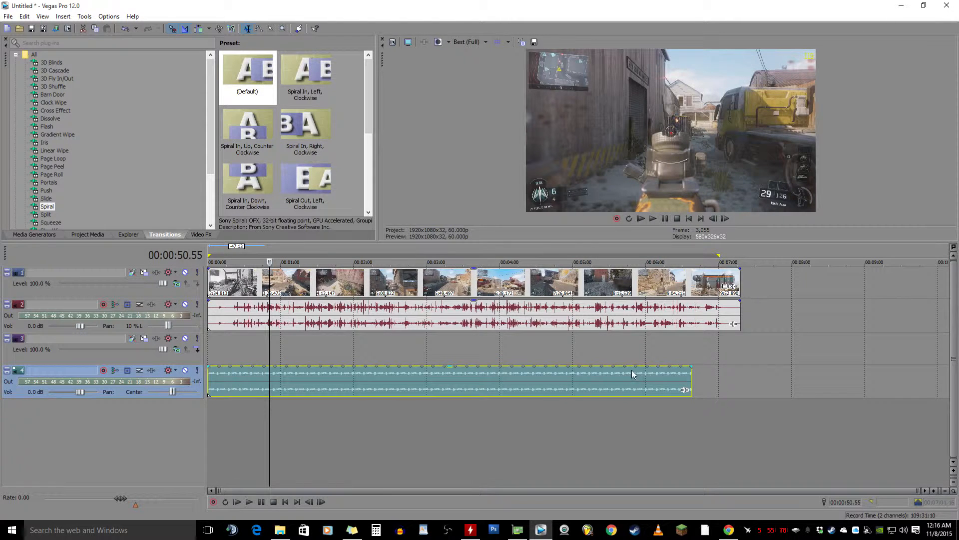
{"action": "left_click_drag", "start_coordinate": [692, 382], "coordinate": [735, 380]}
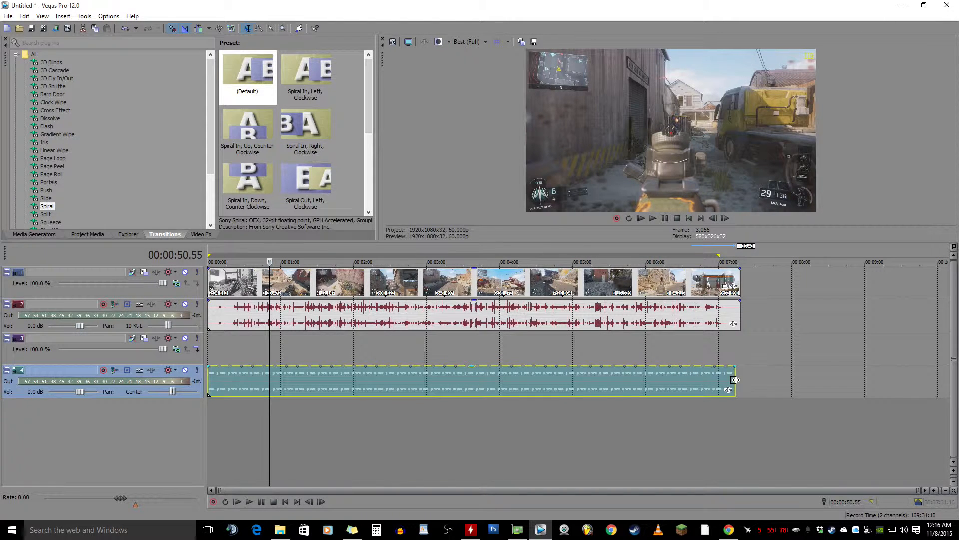
Play back the project and lower track 4's volume to -40.2 dB.
{"action": "left_click", "coordinate": [654, 219]}
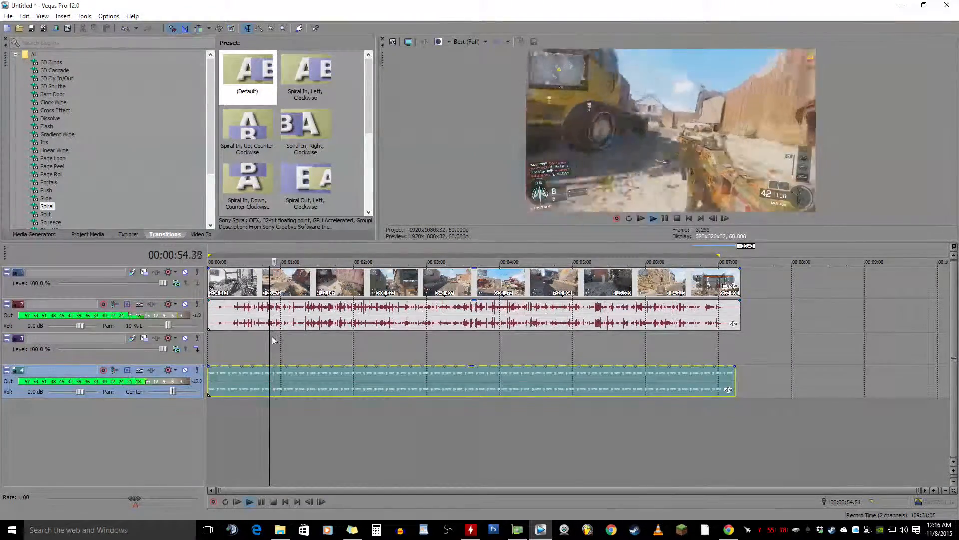
{"action": "scroll", "coordinate": [82, 326], "scroll_direction": "down", "scroll_amount": 10}
{"action": "left_click_drag", "start_coordinate": [82, 391], "coordinate": [54, 392]}
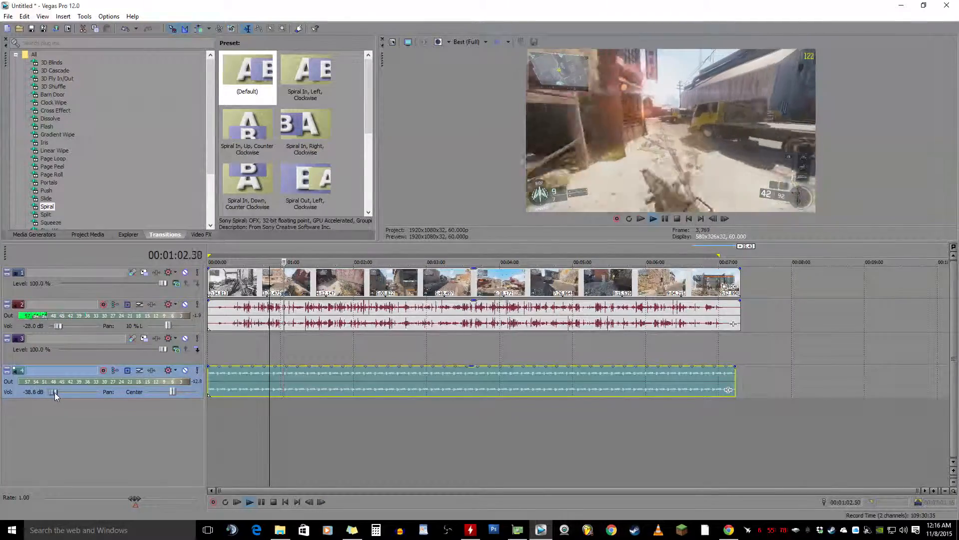
{"action": "scroll", "coordinate": [54, 393], "scroll_direction": "up", "scroll_amount": 2}
{"action": "scroll", "coordinate": [59, 328], "scroll_direction": "down", "scroll_amount": 1}
Set track 2's volume to 2.3 dB and lower the gain of its audio event to silence.
{"action": "left_click_drag", "start_coordinate": [58, 328], "coordinate": [64, 328]}
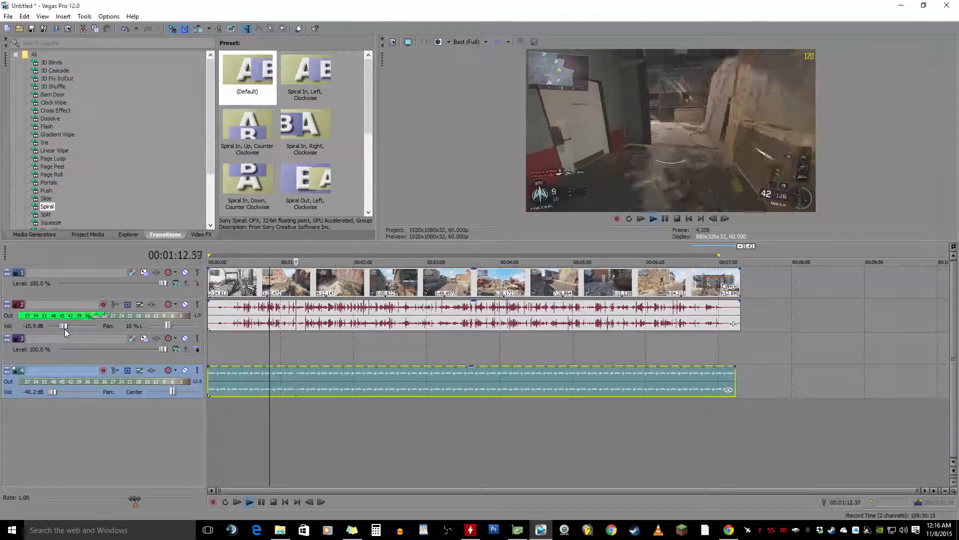
{"action": "left_click_drag", "start_coordinate": [64, 329], "coordinate": [70, 331]}
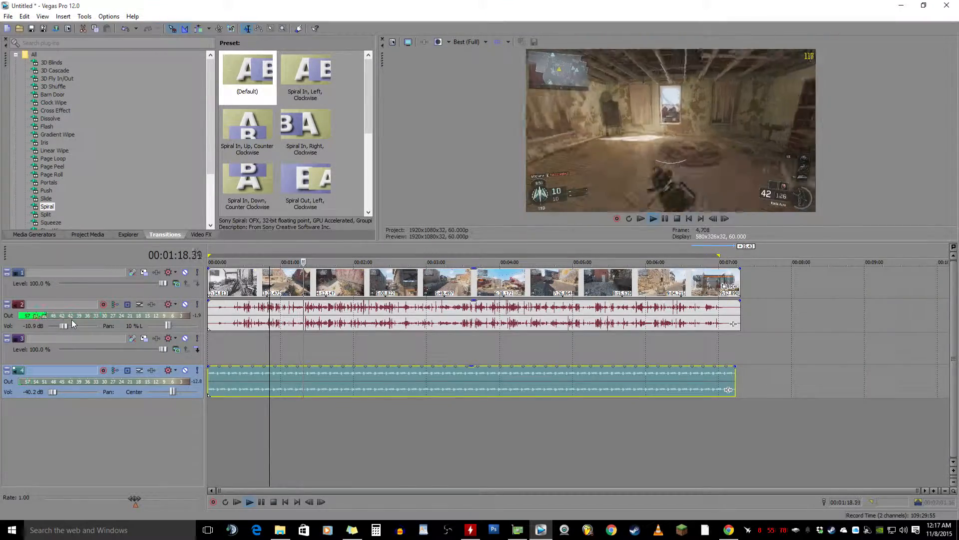
{"action": "left_click_drag", "start_coordinate": [64, 326], "coordinate": [87, 325]}
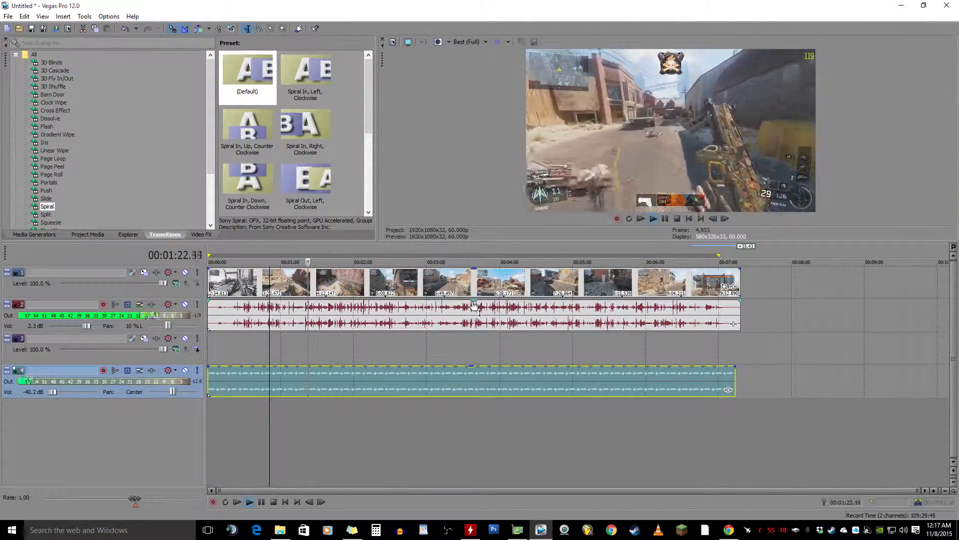
{"action": "left_click_drag", "start_coordinate": [475, 305], "coordinate": [475, 337]}
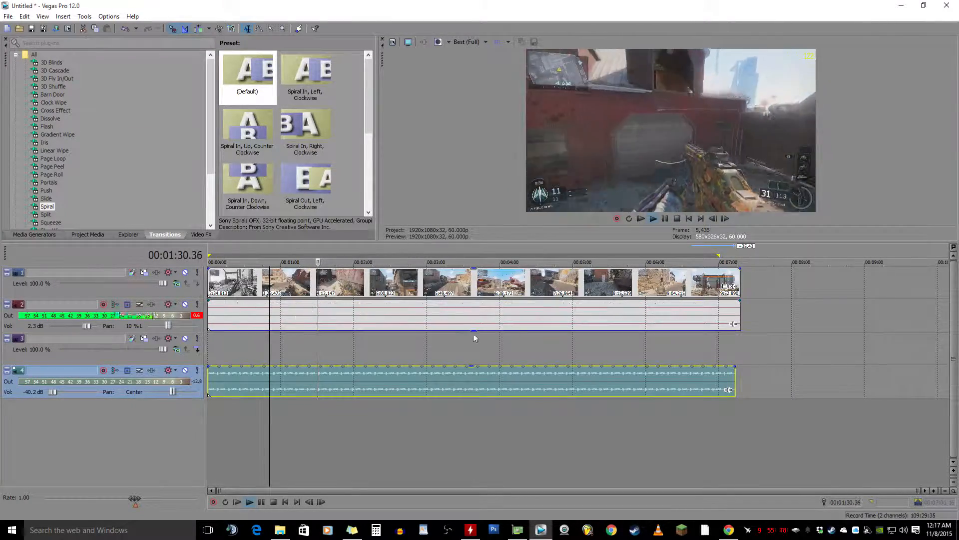
{"action": "mouse_move", "coordinate": [474, 272]}
{"action": "left_mouse_down"}
{"action": "mouse_move", "coordinate": [472, 319]}
{"action": "mouse_move", "coordinate": [472, 272]}
{"action": "left_mouse_up"}
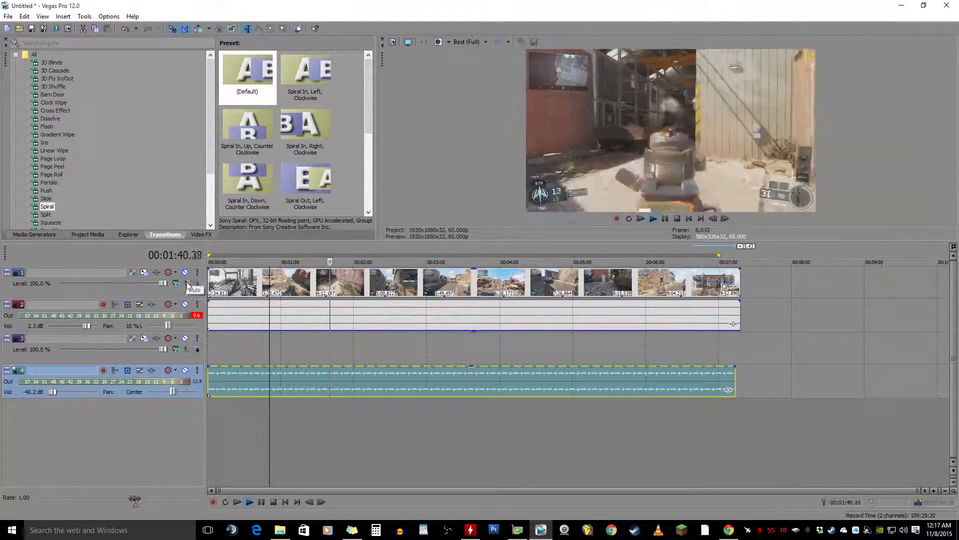
Try muting and unmuting the gameplay audio track, the gameplay video track and the empty video track.
{"action": "left_click", "coordinate": [185, 304]}
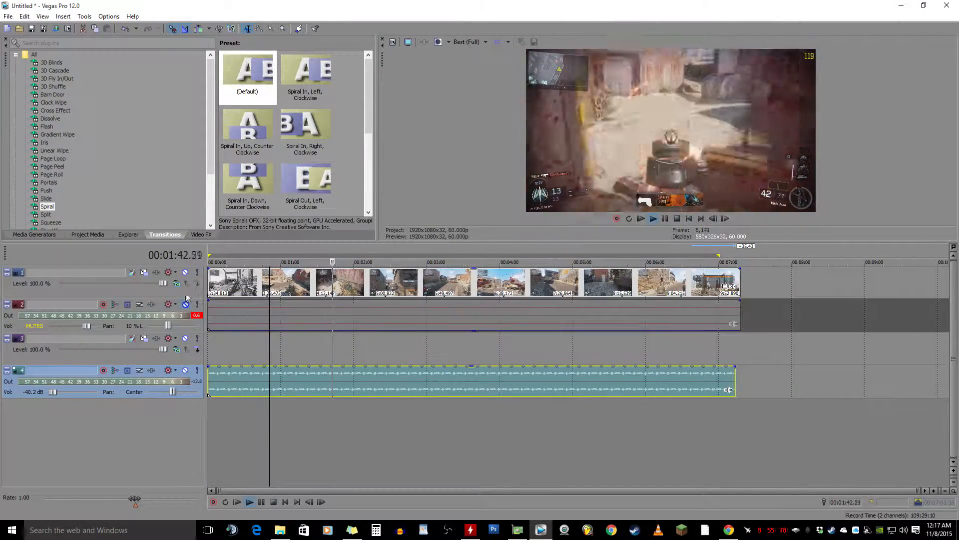
{"action": "left_click", "coordinate": [186, 273]}
{"action": "left_click", "coordinate": [186, 273]}
{"action": "left_click", "coordinate": [185, 273]}
{"action": "left_click", "coordinate": [185, 273]}
{"action": "left_click", "coordinate": [185, 305]}
{"action": "left_click", "coordinate": [185, 338]}
{"action": "left_click", "coordinate": [185, 338]}
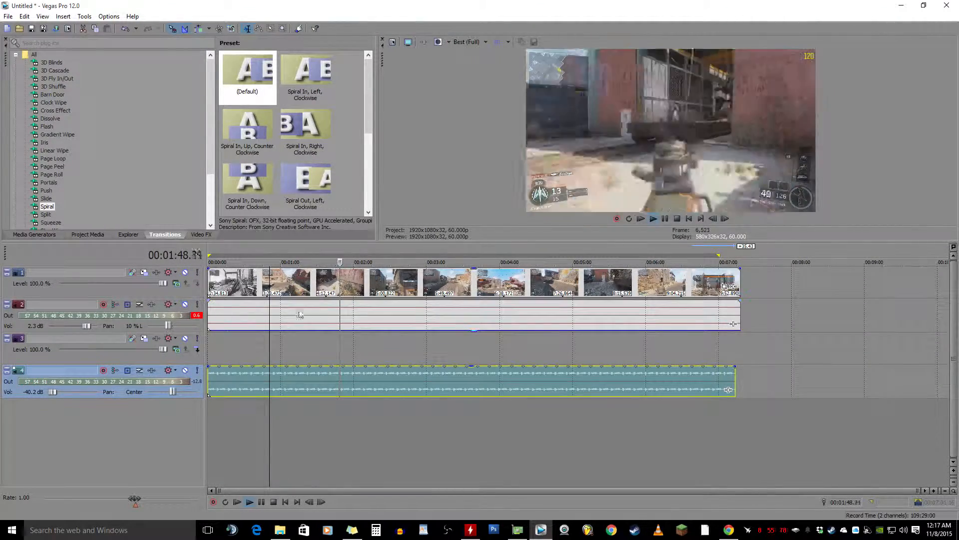
Select the gameplay audio event on track 2 and raise its gain until it is audible.
{"action": "left_click", "coordinate": [370, 322]}
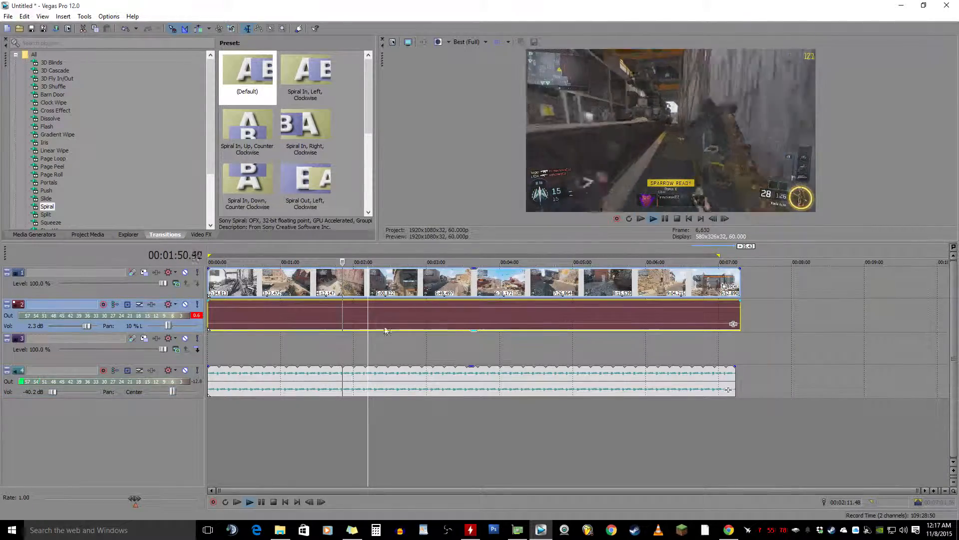
{"action": "mouse_move", "coordinate": [472, 316]}
{"action": "left_mouse_down"}
{"action": "mouse_move", "coordinate": [475, 303]}
{"action": "mouse_move", "coordinate": [474, 329]}
{"action": "left_mouse_up"}
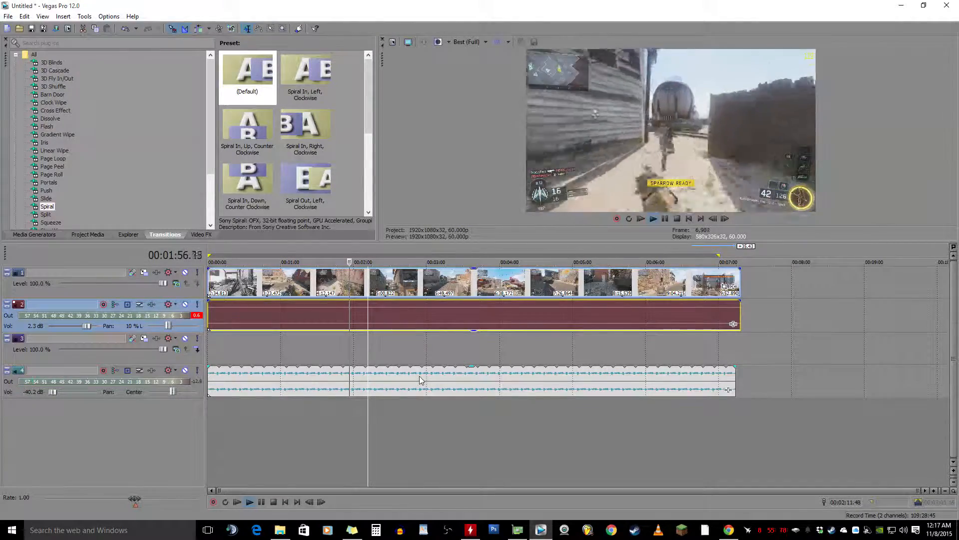
{"action": "left_click_drag", "start_coordinate": [474, 329], "coordinate": [474, 303]}
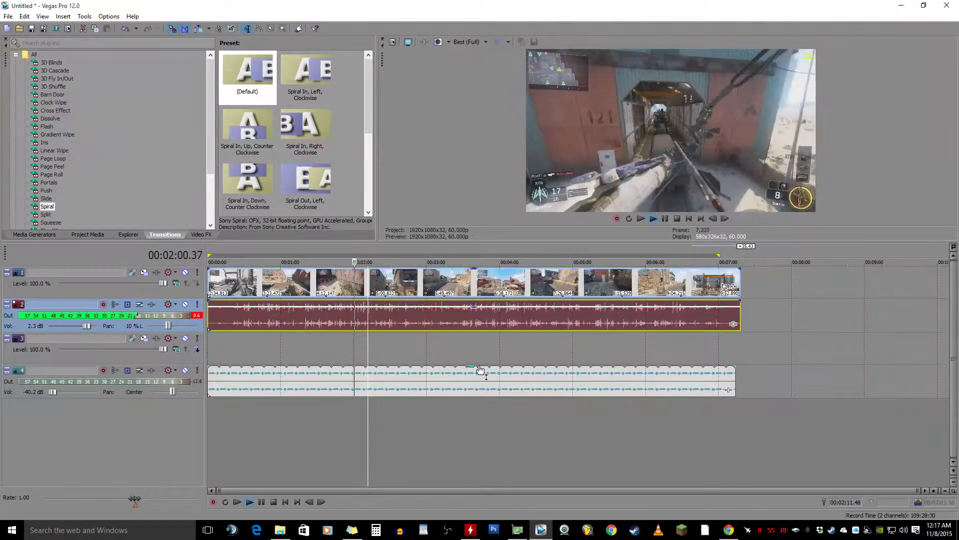
Lower the gain of track 4's audio event to the minimum, with track 2 muted only while adjusting.
{"action": "left_click", "coordinate": [185, 304]}
{"action": "left_click_drag", "start_coordinate": [473, 373], "coordinate": [473, 398]}
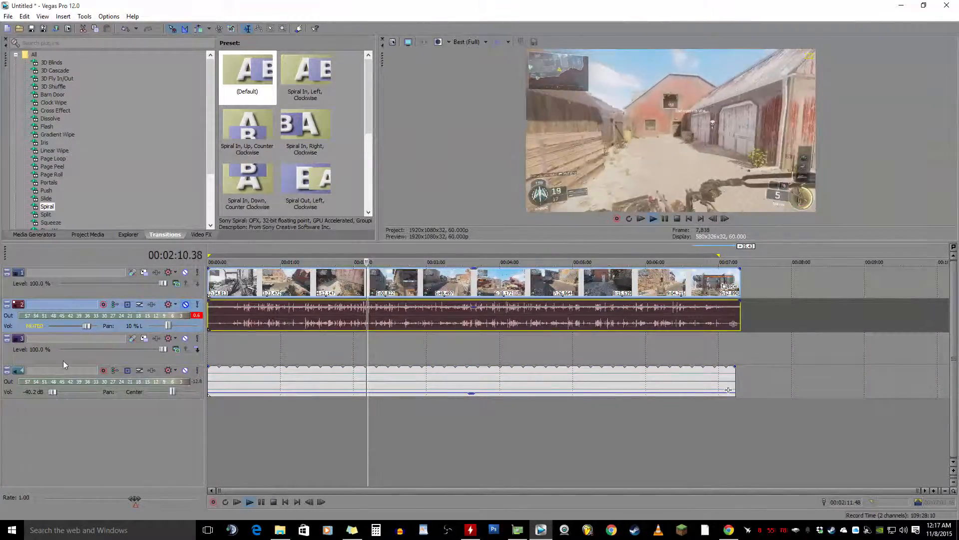
{"action": "left_click_drag", "start_coordinate": [471, 397], "coordinate": [474, 398]}
{"action": "left_click", "coordinate": [185, 305]}
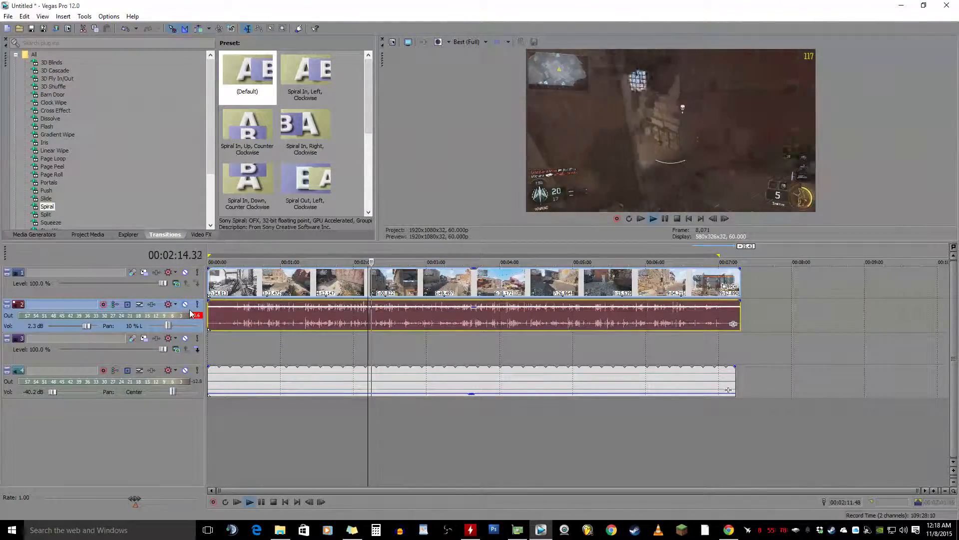
Try different gains on track 2's audio event, set the track volume to 3.0 dB, and leave the event silent.
{"action": "left_click_drag", "start_coordinate": [473, 310], "coordinate": [473, 331]}
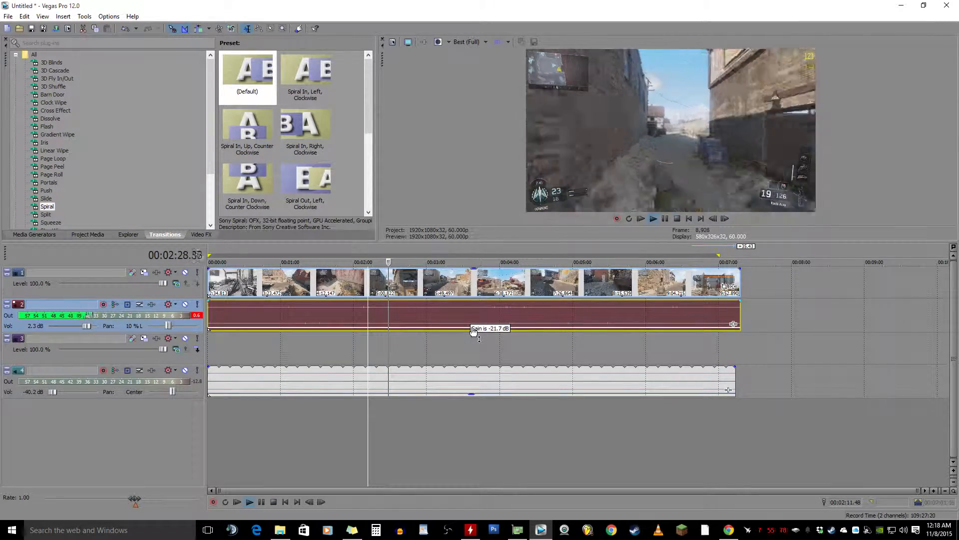
{"action": "left_click_drag", "start_coordinate": [474, 333], "coordinate": [474, 300]}
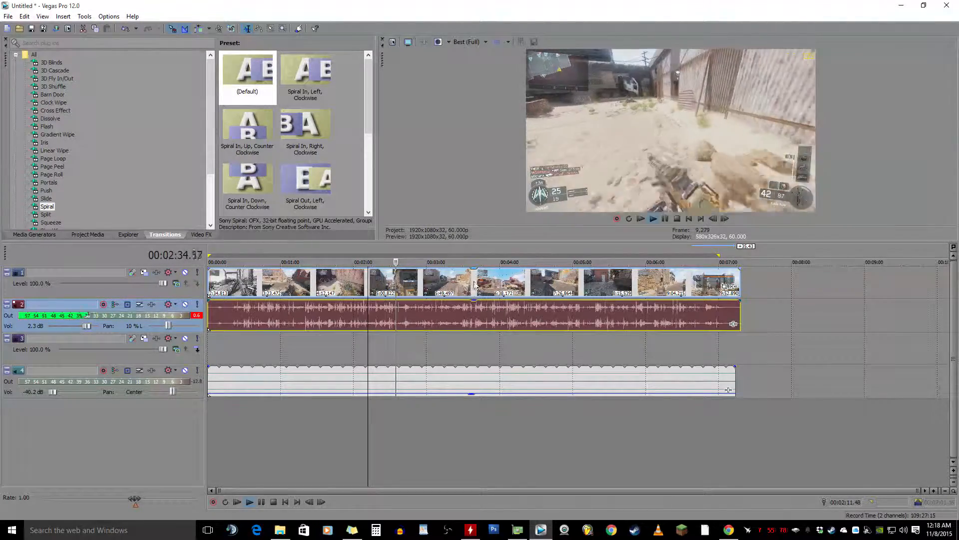
{"action": "mouse_move", "coordinate": [86, 327]}
{"action": "left_mouse_down"}
{"action": "mouse_move", "coordinate": [55, 331]}
{"action": "mouse_move", "coordinate": [89, 329]}
{"action": "left_mouse_up"}
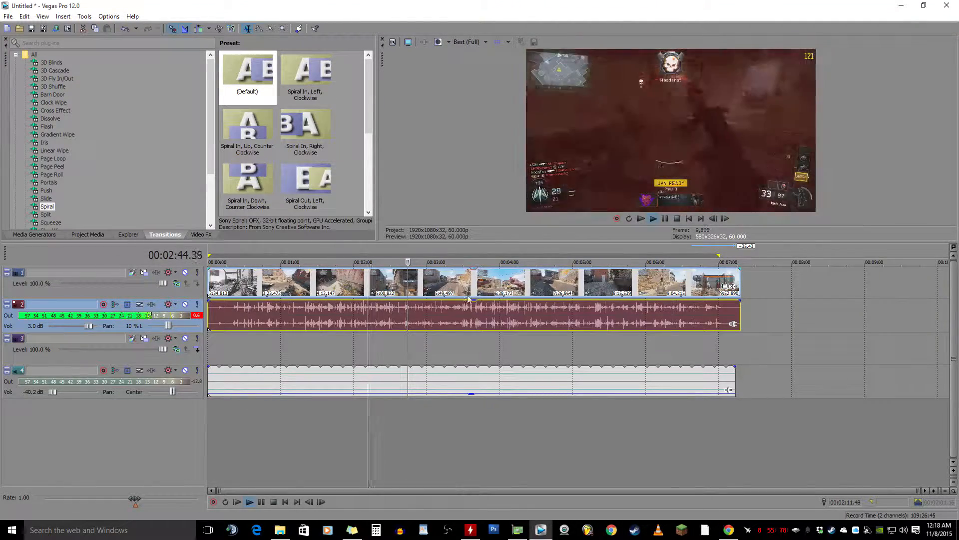
{"action": "left_click_drag", "start_coordinate": [477, 301], "coordinate": [477, 333]}
Split the gameplay clip and its audio at three points into four segments, the last cut at 00:04:38.23.
{"action": "left_click", "coordinate": [398, 294]}
{"action": "key", "text": "s"}
{"action": "left_click", "coordinate": [470, 282]}
{"action": "key", "text": "s"}
{"action": "left_click", "coordinate": [547, 290]}
{"action": "key", "text": "s"}
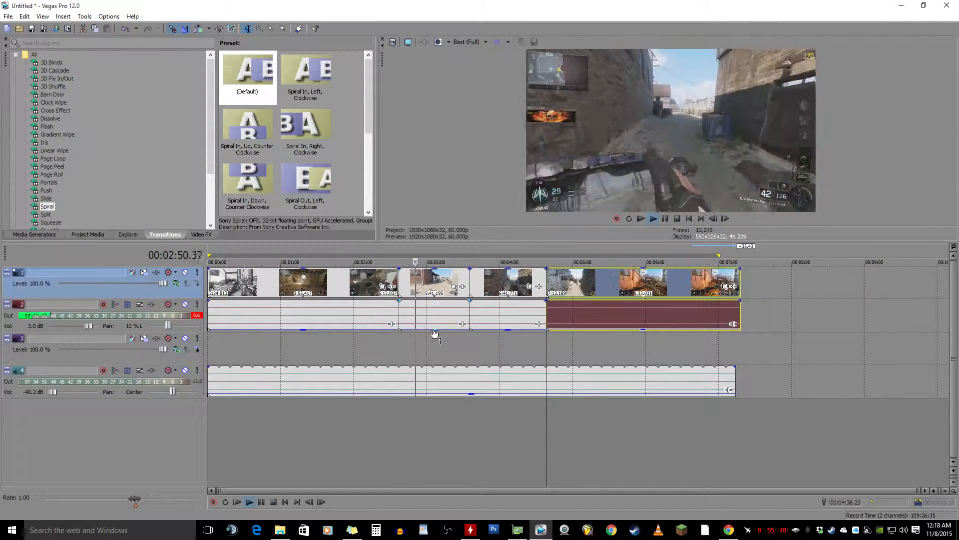
Raise the audio gain of only the second gameplay segment and play back around its start.
{"action": "left_click_drag", "start_coordinate": [437, 332], "coordinate": [439, 303]}
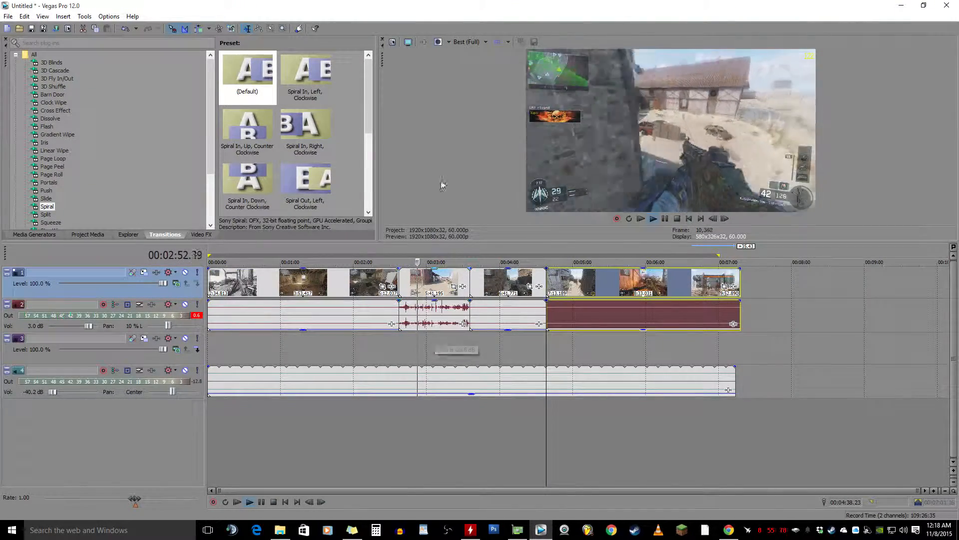
{"action": "left_click", "coordinate": [407, 310]}
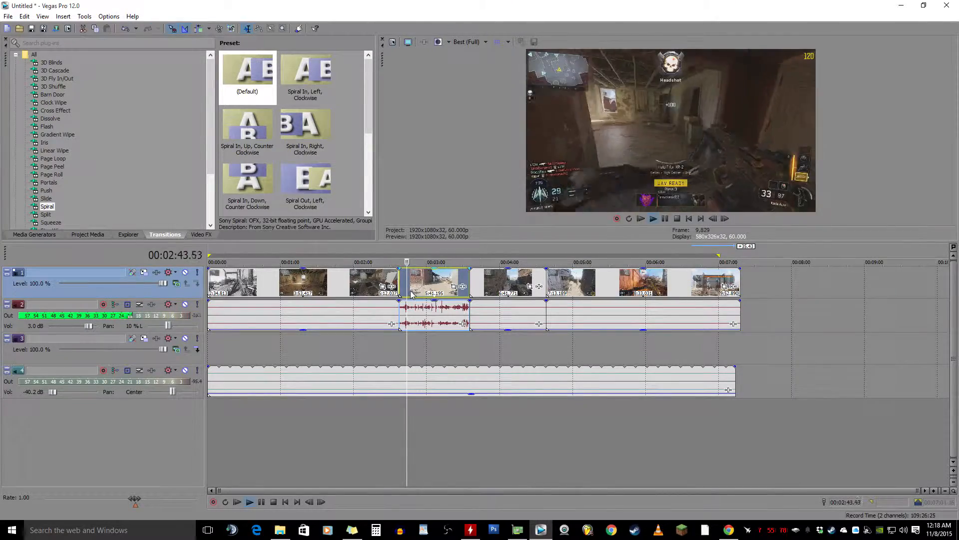
{"action": "left_click", "coordinate": [391, 287]}
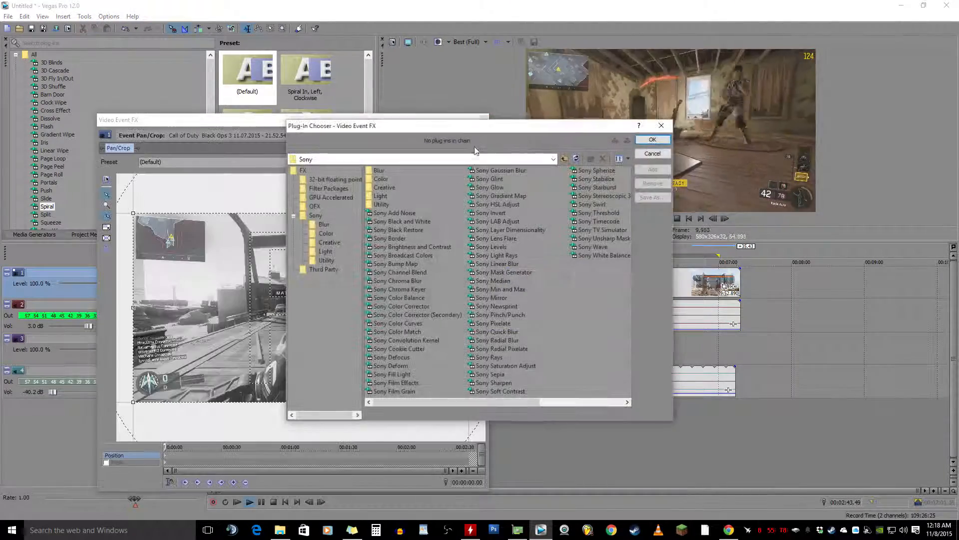
{"action": "left_click", "coordinate": [653, 139]}
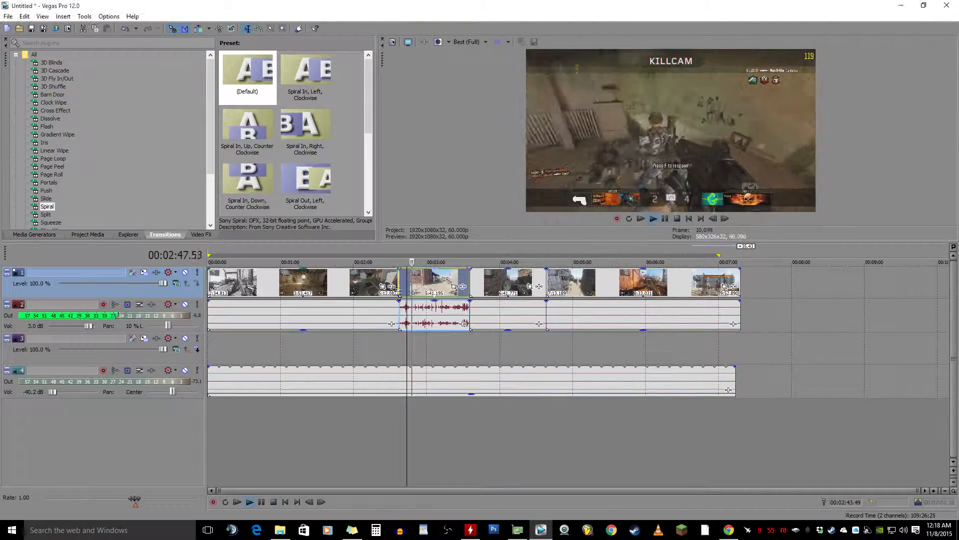
{"action": "left_click", "coordinate": [392, 287]}
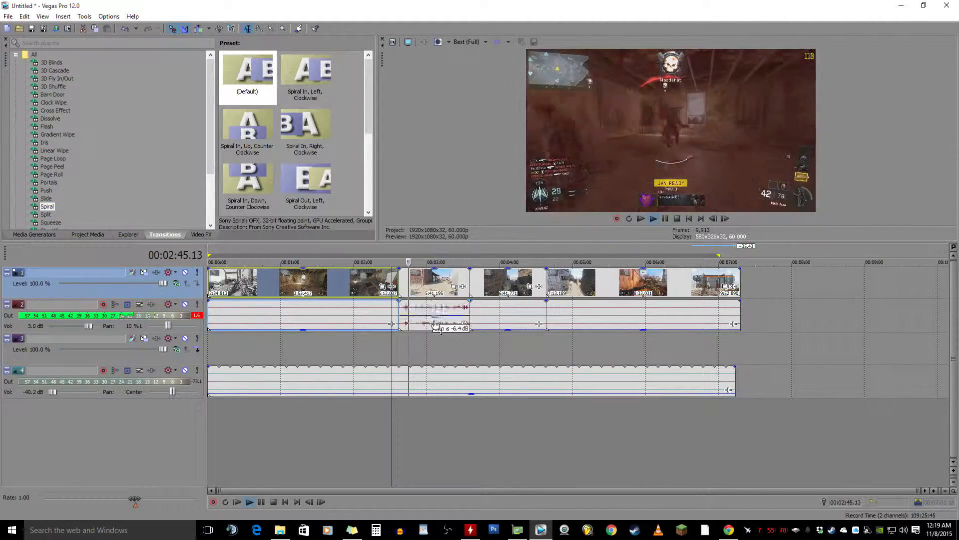
Trim the end of the second gameplay segment to a short piece and play from just before its start.
{"action": "left_click_drag", "start_coordinate": [469, 323], "coordinate": [407, 326]}
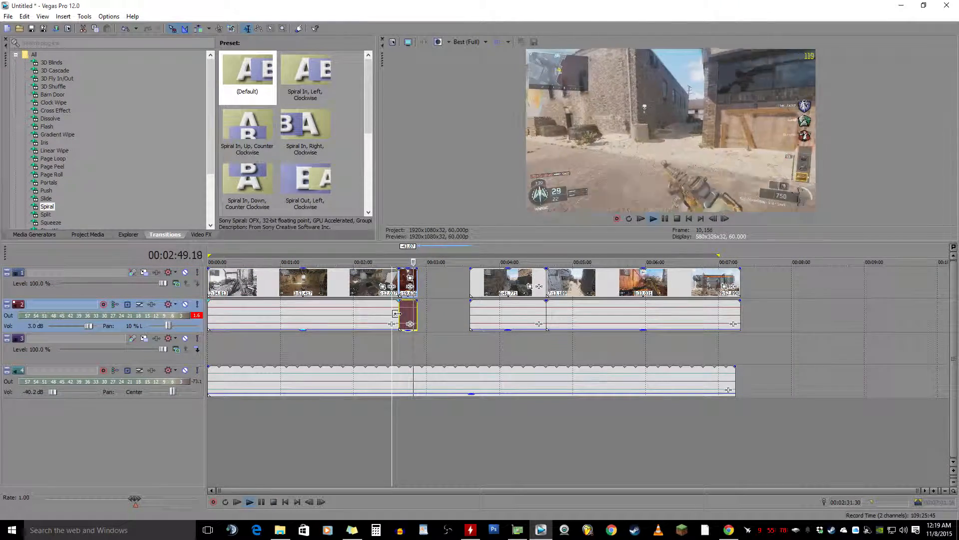
{"action": "left_click", "coordinate": [397, 319]}
{"action": "key", "text": "space"}
{"action": "key", "text": "space"}
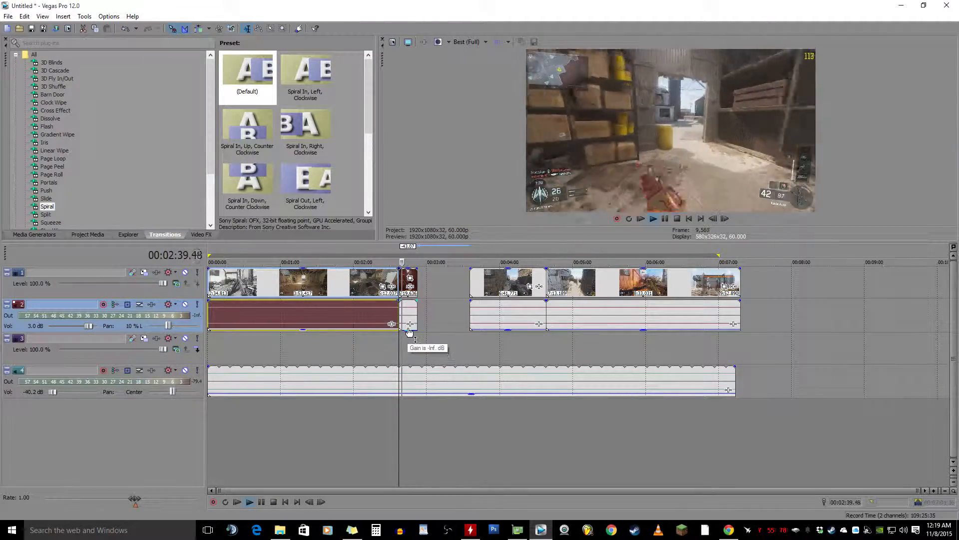
Raise the short segment's audio gain to the maximum and move the third segment against its end.
{"action": "left_click_drag", "start_coordinate": [410, 334], "coordinate": [411, 301]}
{"action": "left_click_drag", "start_coordinate": [483, 290], "coordinate": [432, 291]}
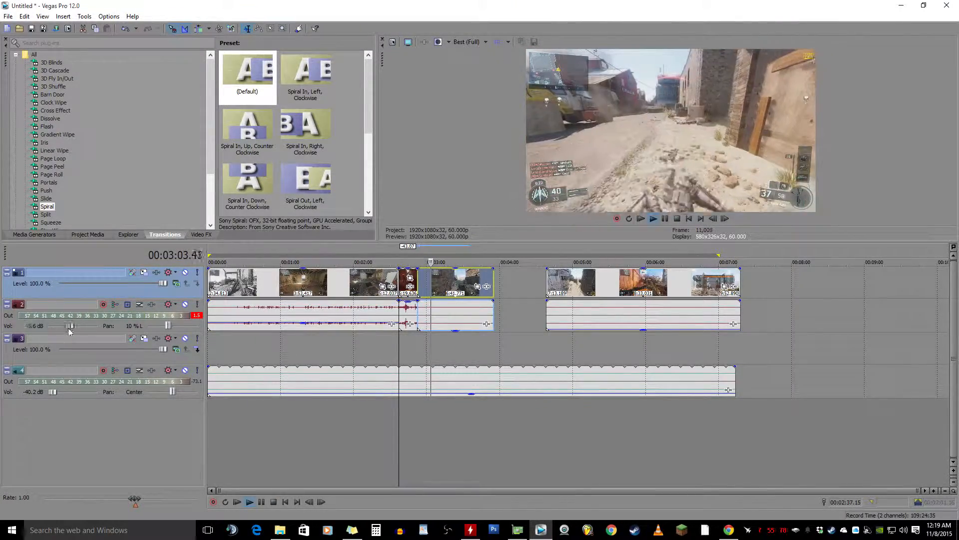
Lower the first segment's audio gain, and set track 2 to -4.1 dB volume and 2 % L pan.
{"action": "left_click_drag", "start_coordinate": [94, 331], "coordinate": [91, 328]}
{"action": "left_click_drag", "start_coordinate": [303, 323], "coordinate": [305, 328]}
{"action": "left_click_drag", "start_coordinate": [583, 331], "coordinate": [586, 333]}
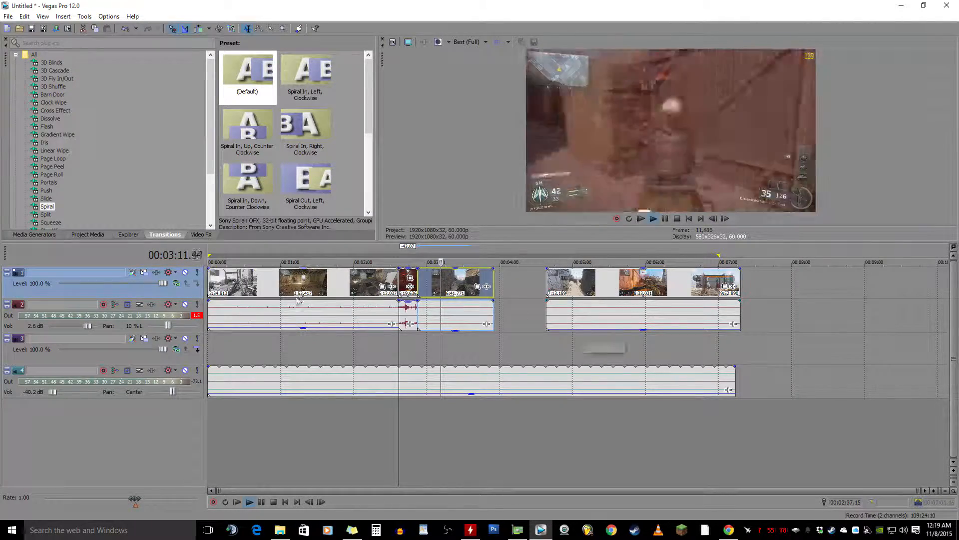
{"action": "mouse_move", "coordinate": [84, 326]}
{"action": "left_mouse_down"}
{"action": "mouse_move", "coordinate": [105, 329]}
{"action": "mouse_move", "coordinate": [34, 325]}
{"action": "mouse_move", "coordinate": [69, 326]}
{"action": "left_mouse_up"}
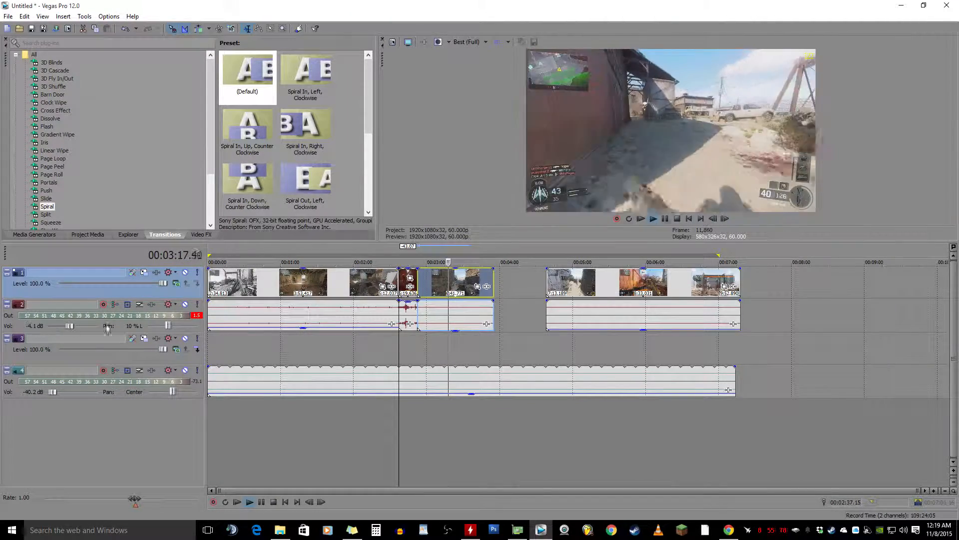
{"action": "mouse_move", "coordinate": [169, 326]}
{"action": "left_mouse_down"}
{"action": "mouse_move", "coordinate": [113, 326]}
{"action": "mouse_move", "coordinate": [234, 330]}
{"action": "mouse_move", "coordinate": [171, 330]}
{"action": "left_mouse_up"}
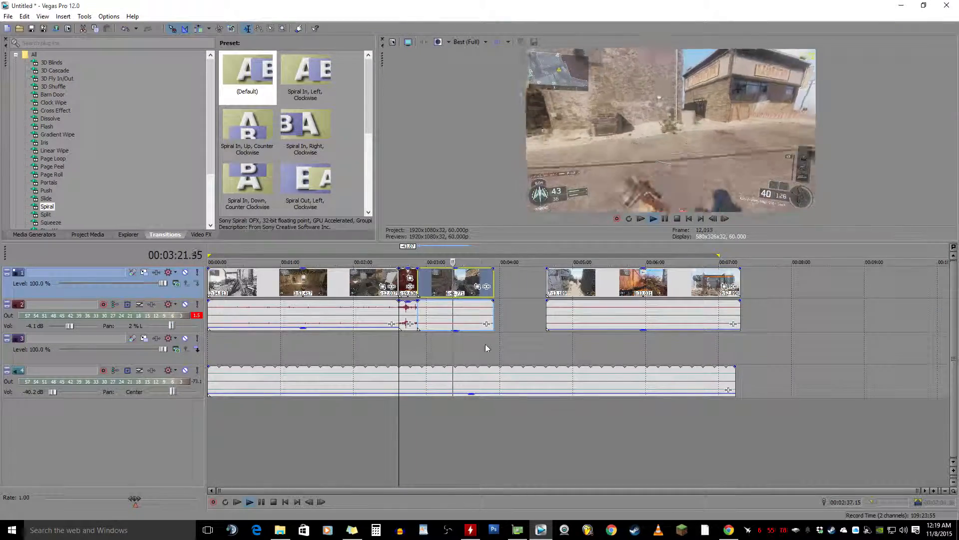